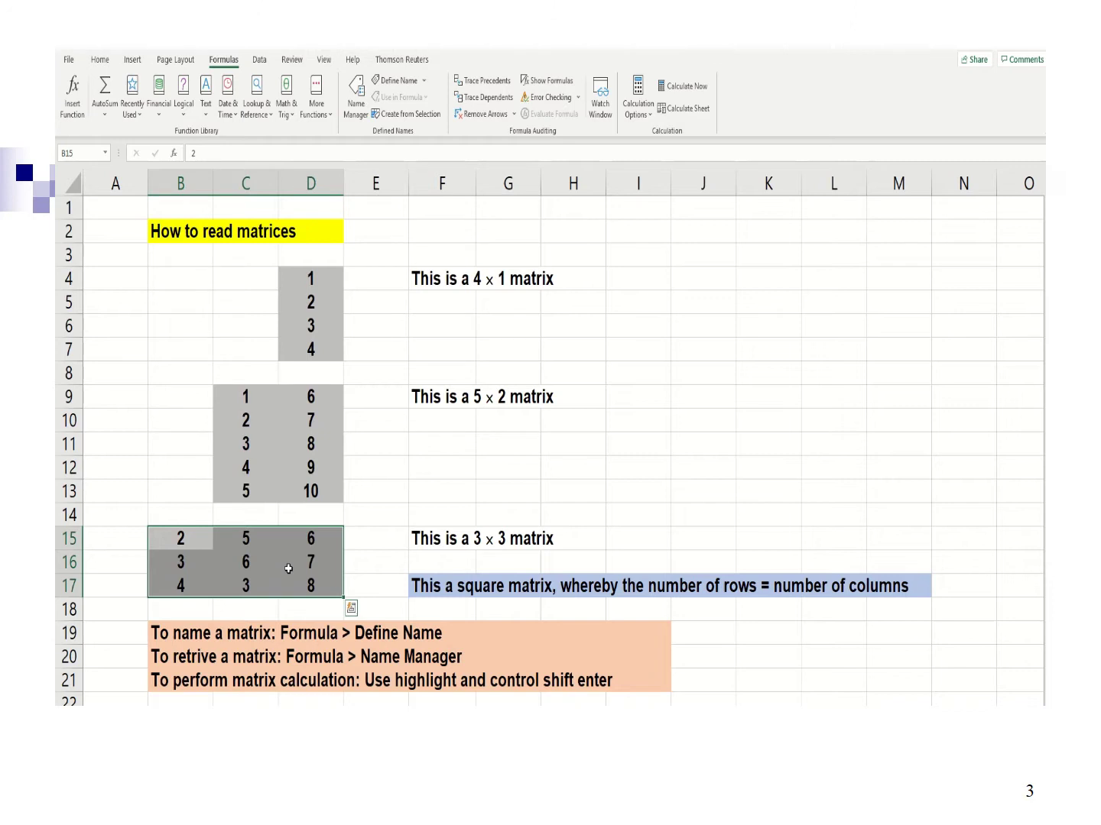
Define the name A for the 4 × 1 matrix in D4:D7 and reselect the range to check its name.
click(634, 286)
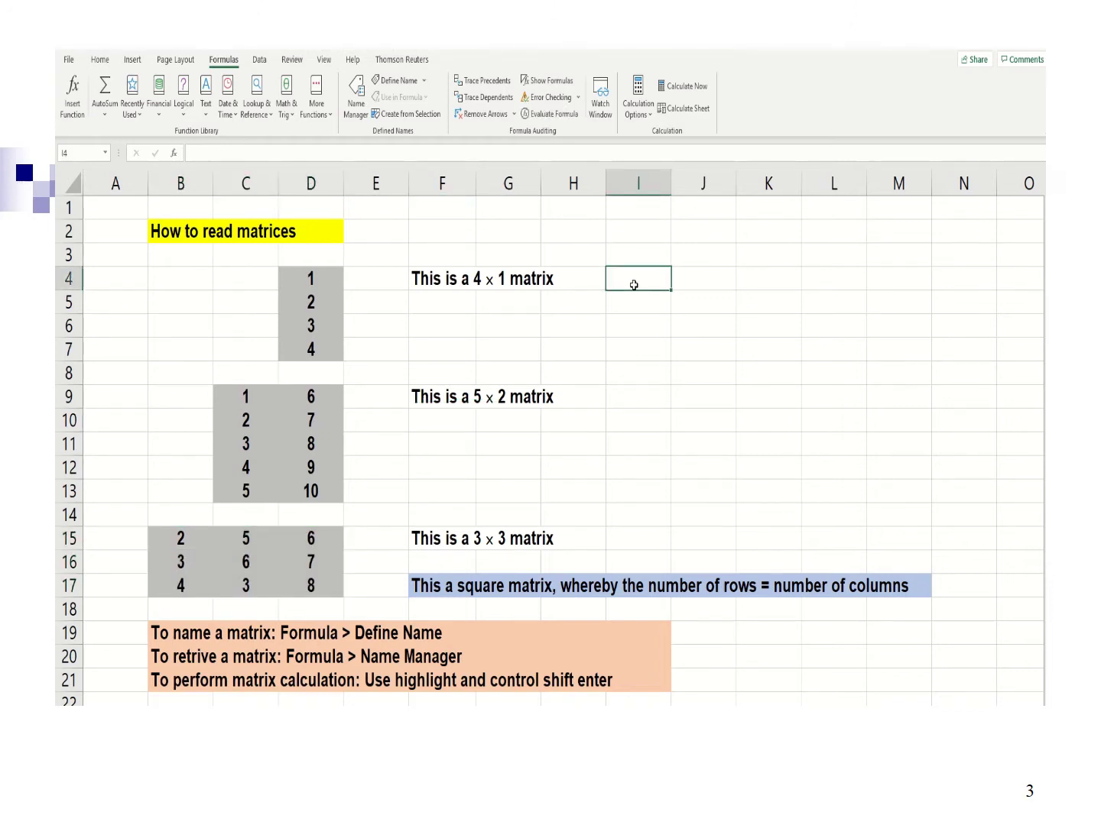
drag(318, 273, 321, 344)
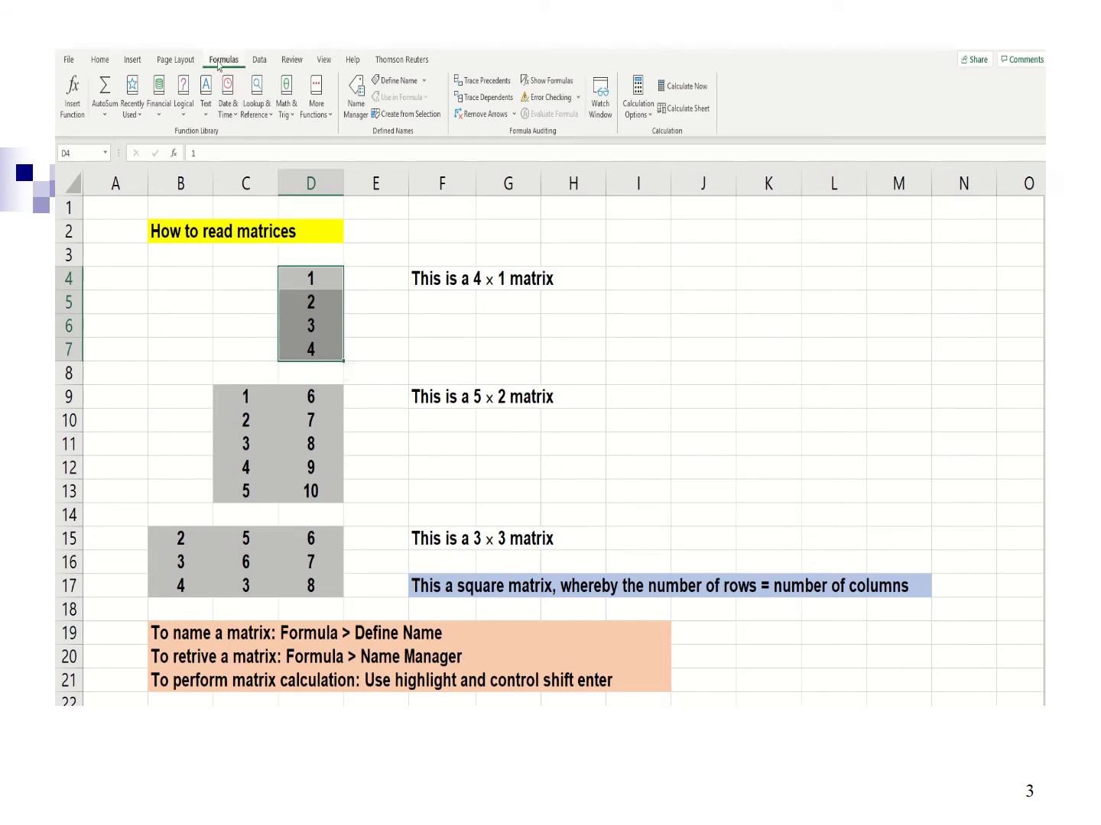
click(406, 81)
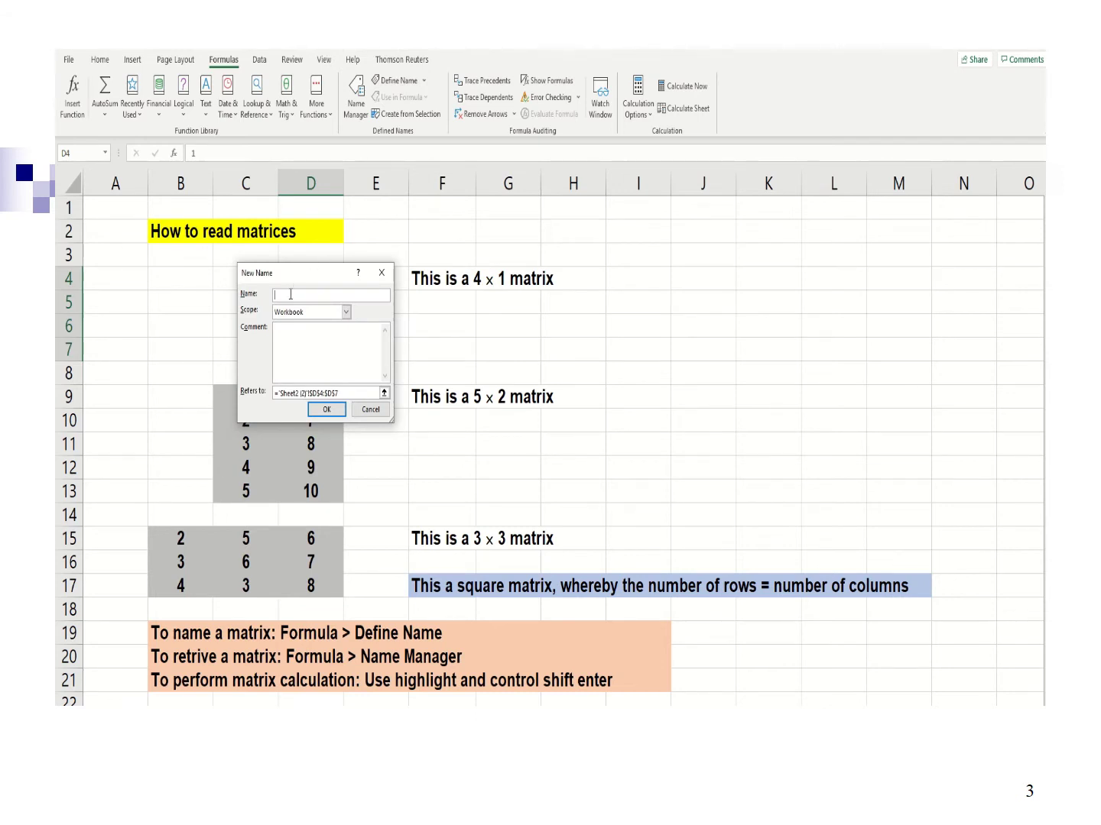
text(A)
click(330, 409)
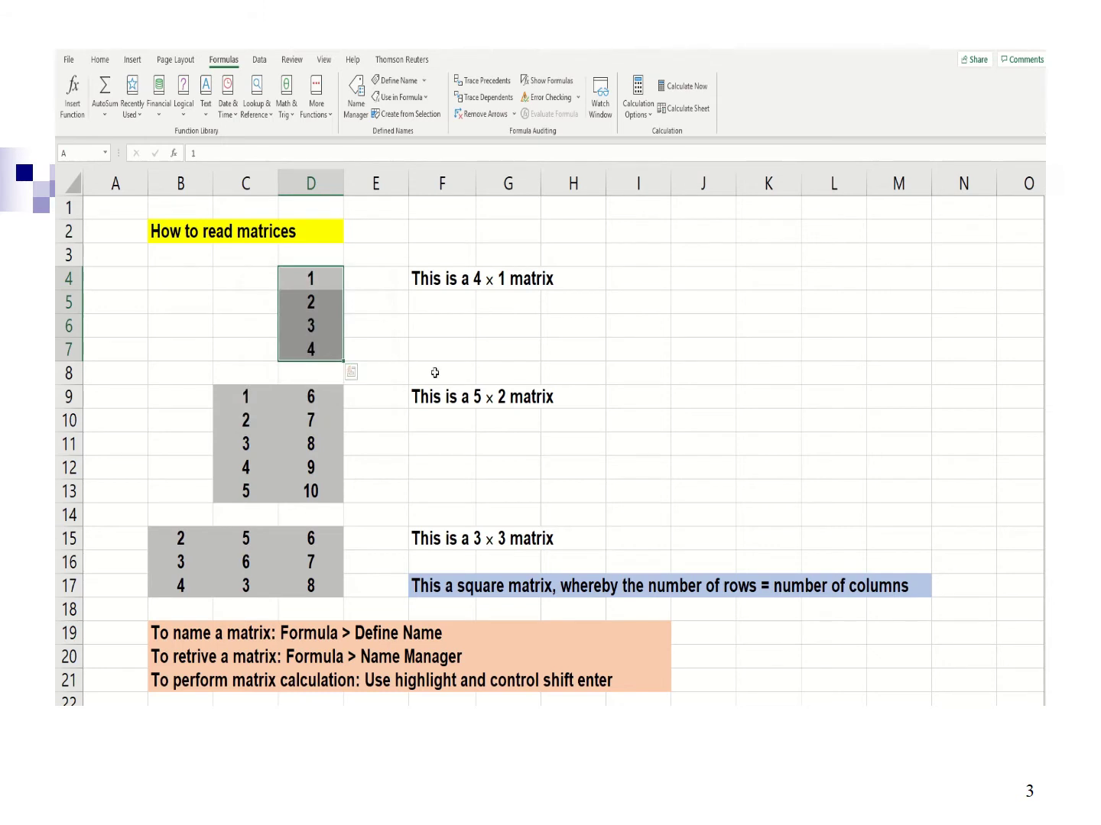
click(439, 356)
drag(324, 278, 321, 347)
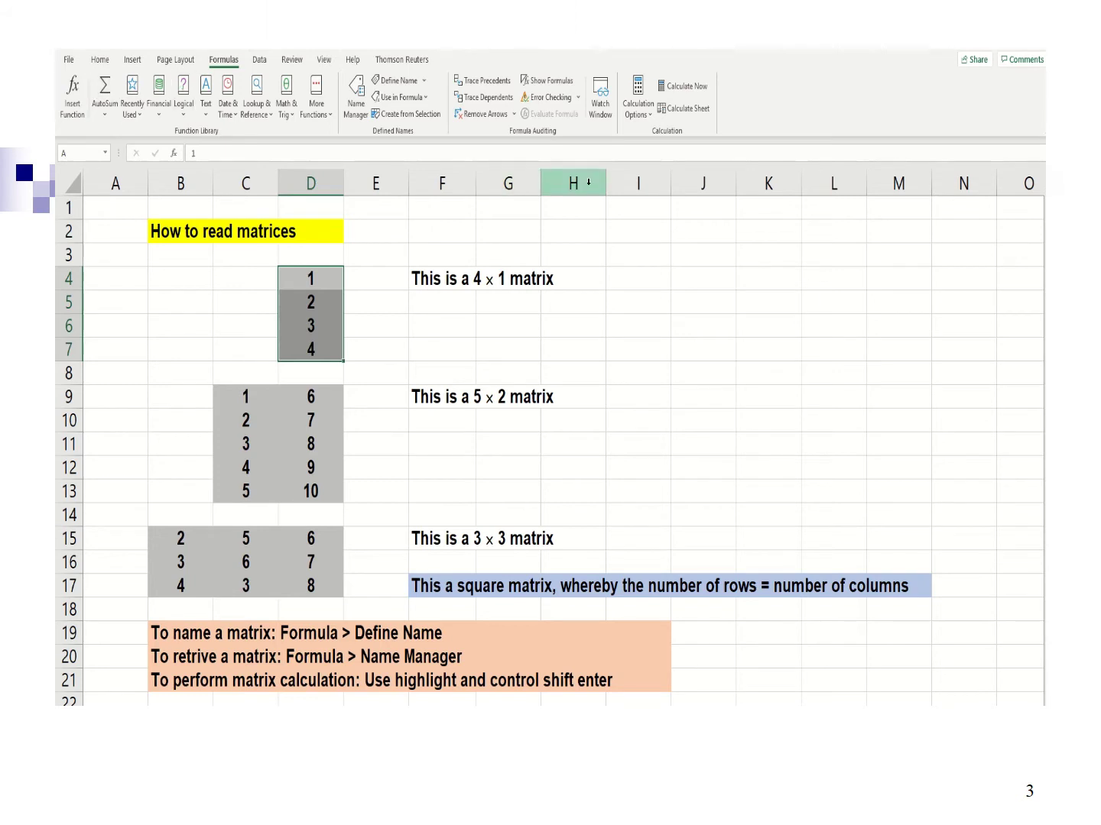
click(643, 257)
click(642, 278)
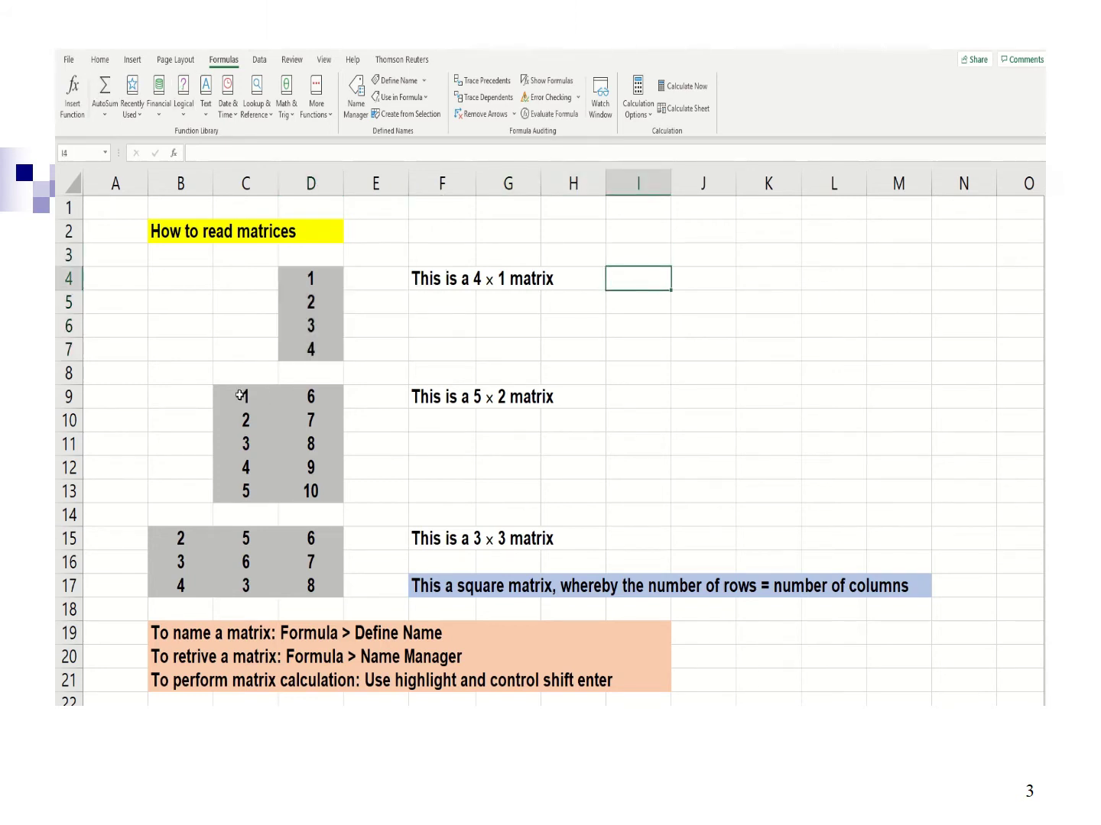
Define the name B for the 5 × 2 matrix in C9:D13 and reselect the range to check its name.
drag(241, 395, 296, 485)
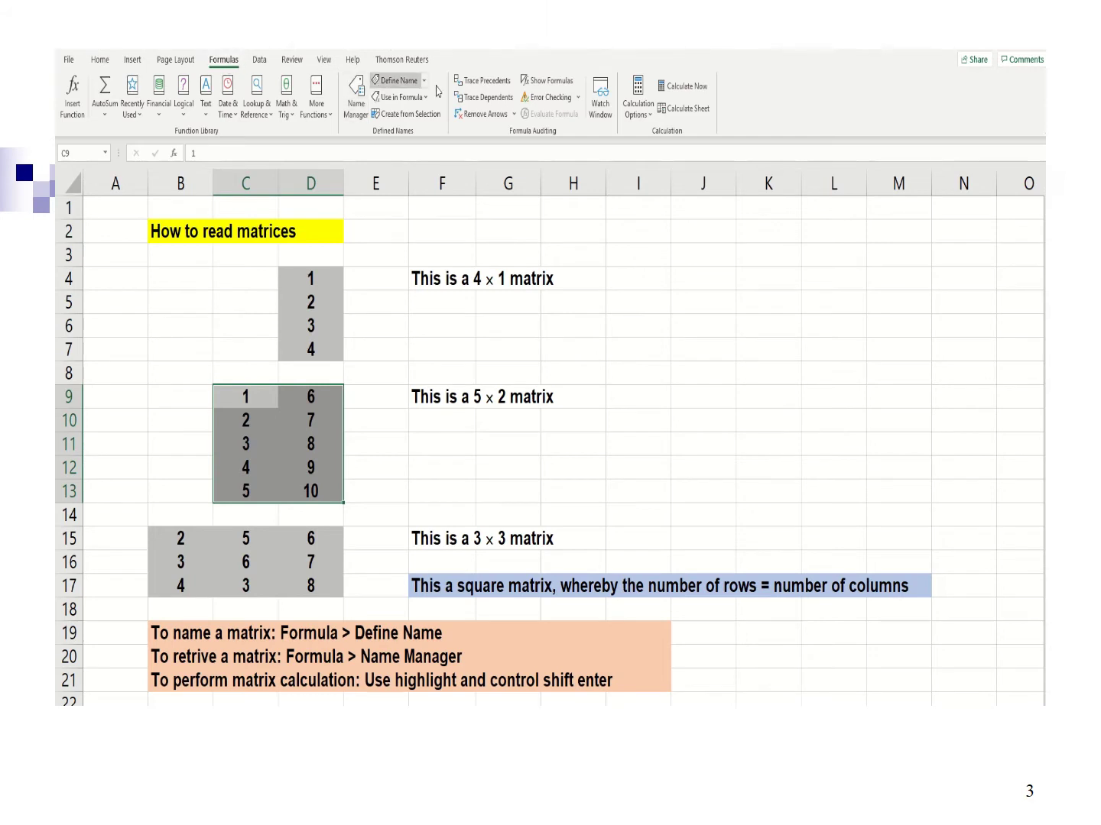
click(397, 79)
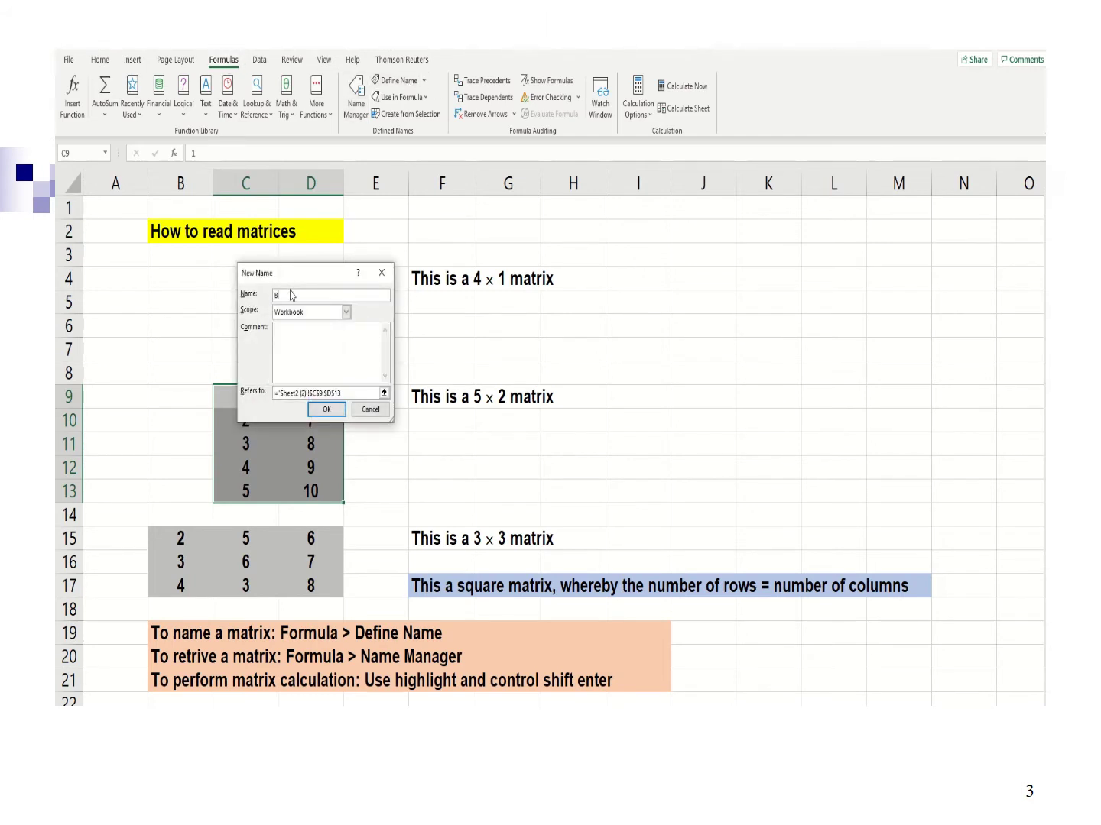
text(B)
click(326, 409)
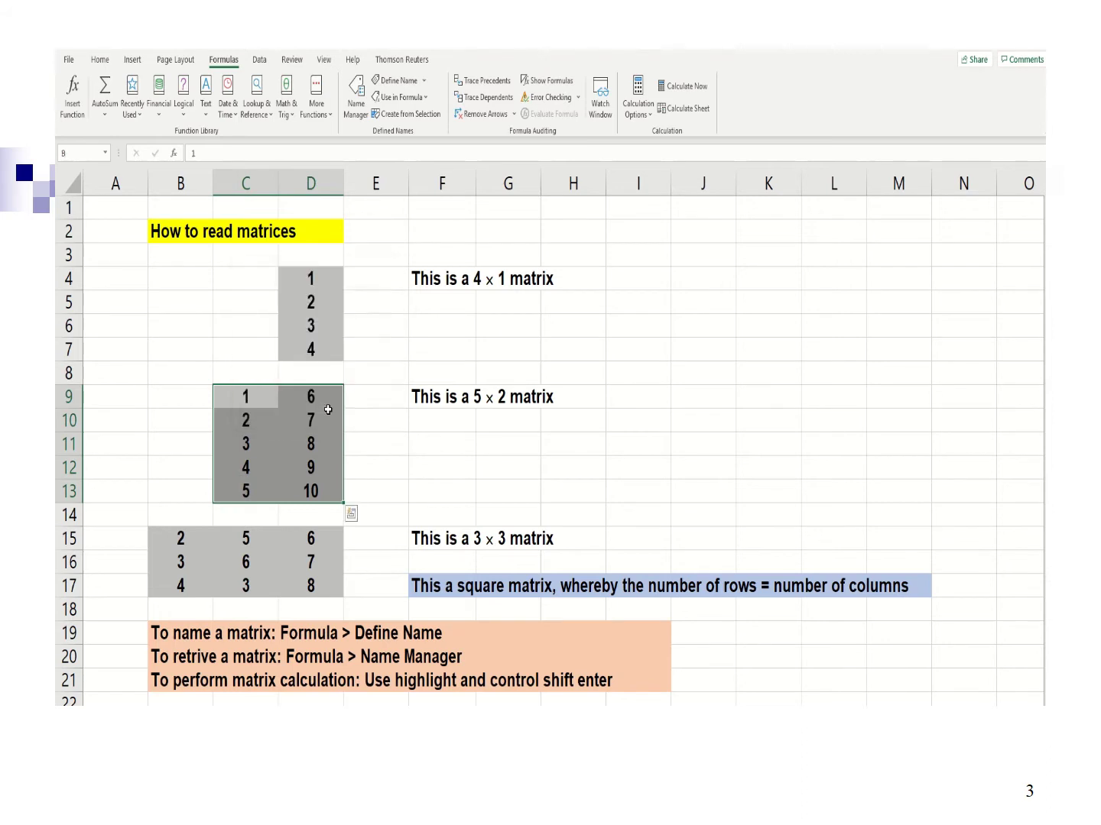
click(377, 437)
drag(223, 392, 308, 486)
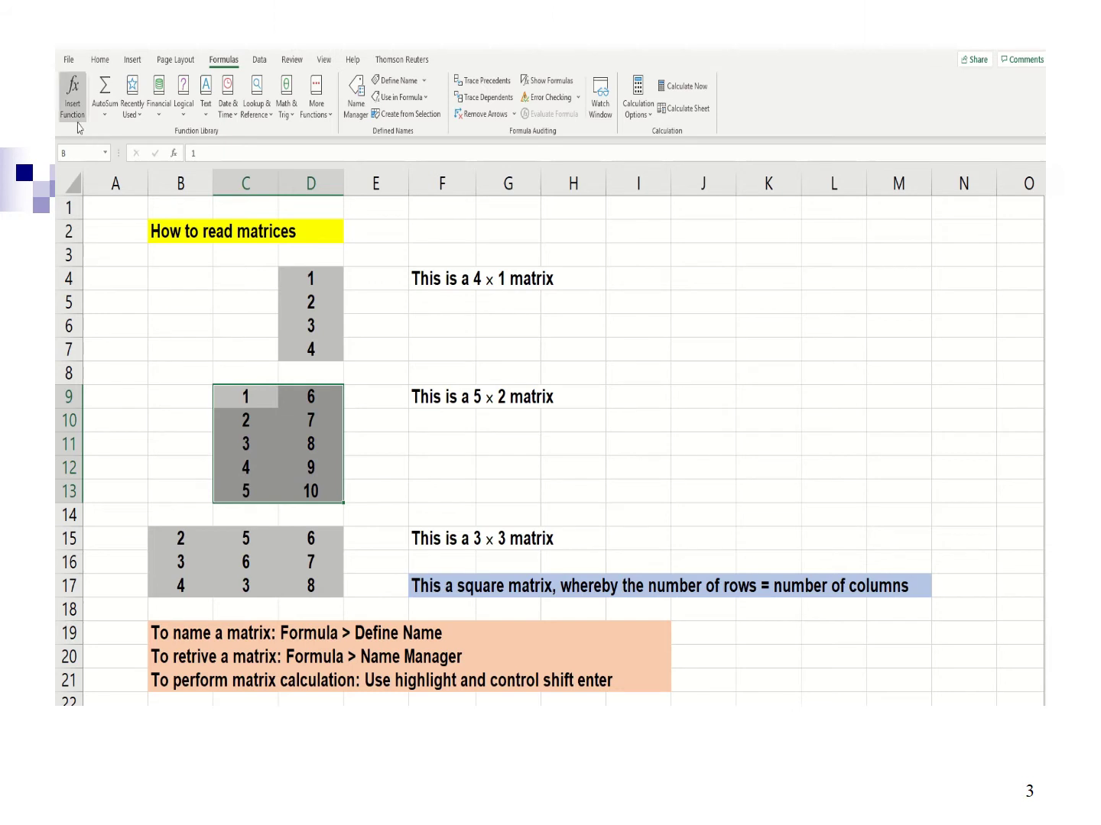
Review the workbook's defined matrix names in the Name Manager and close it.
click(645, 373)
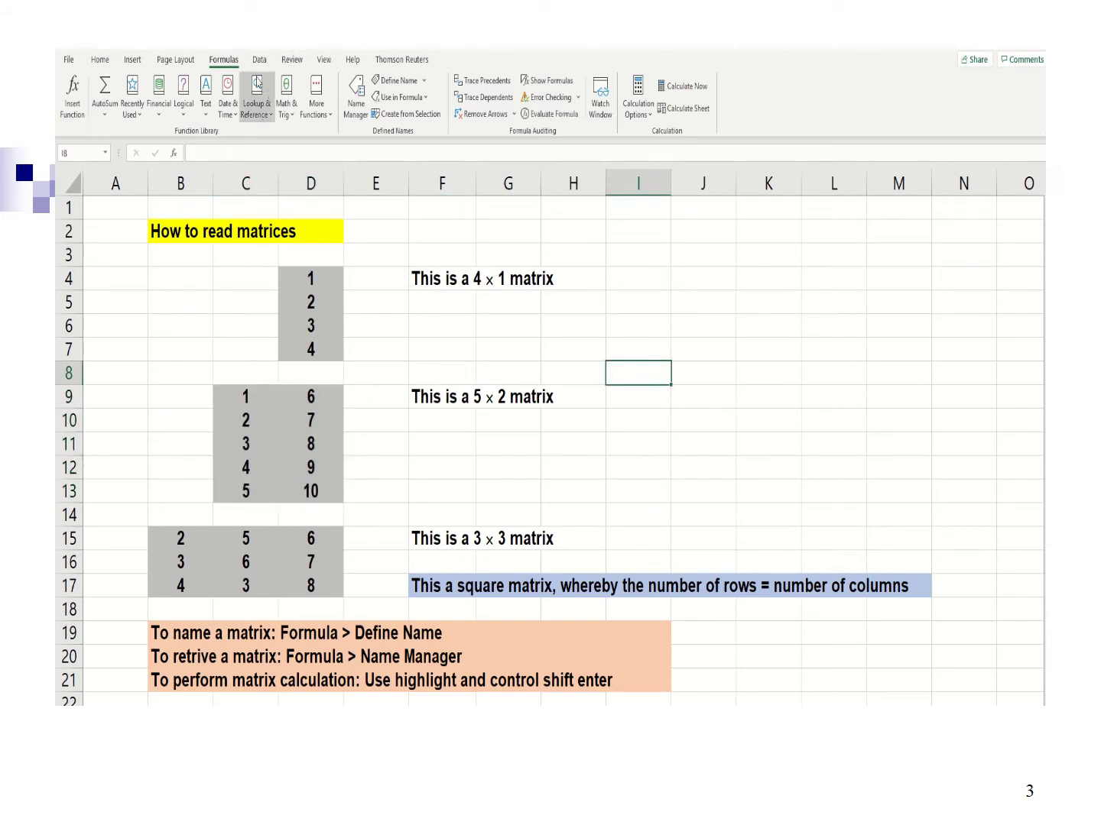
click(356, 118)
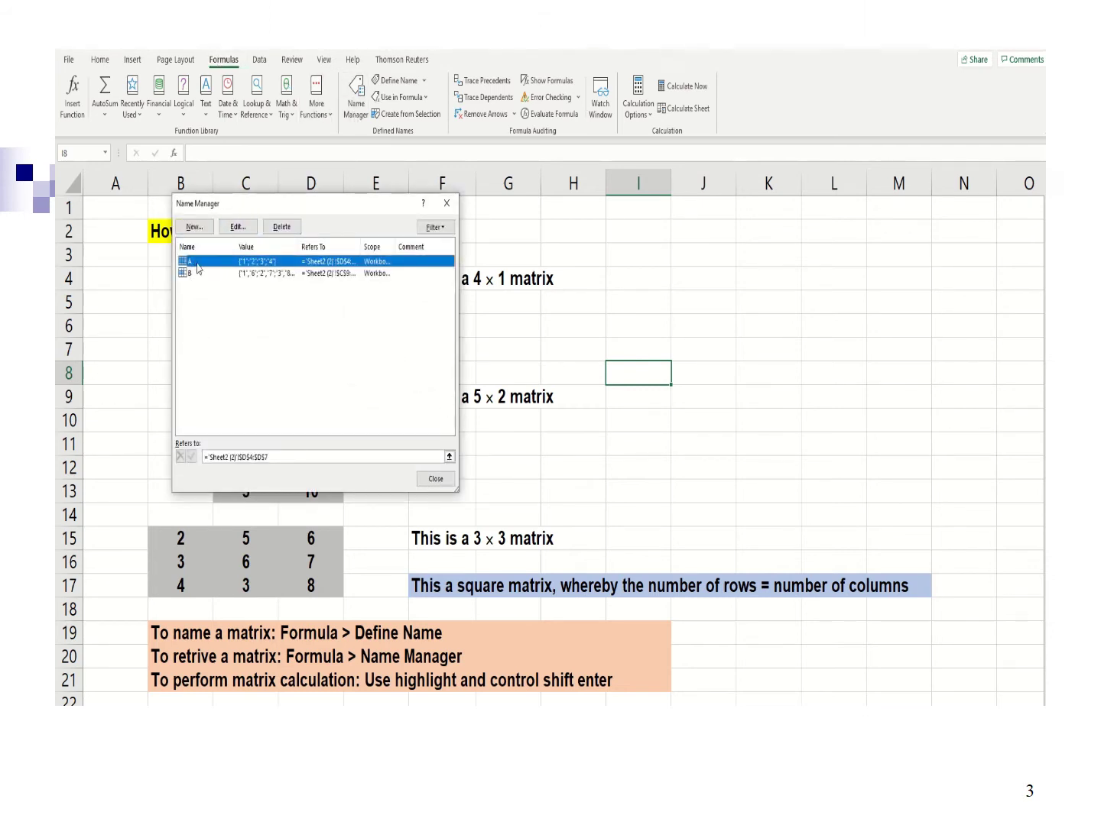
click(441, 481)
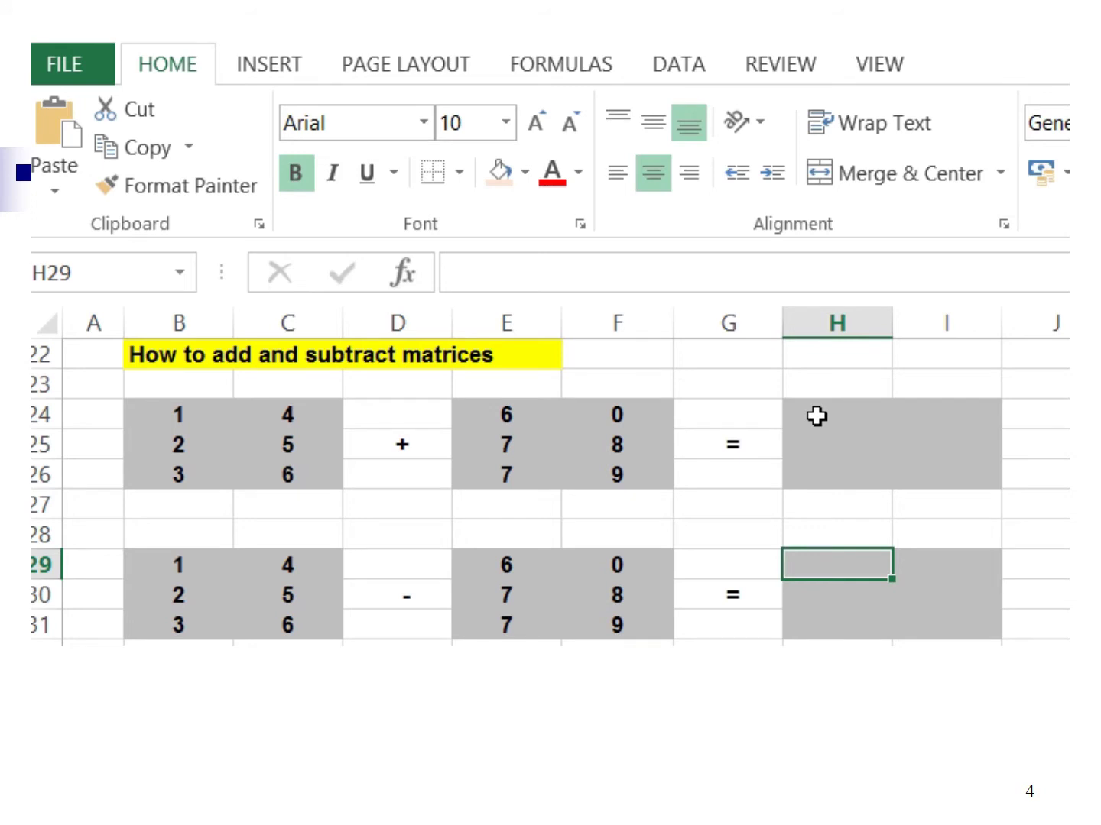
Enter =B24:C26+E24:F26 as an ordinary formula with the result range H24:I26 selected.
drag(816, 416, 933, 474)
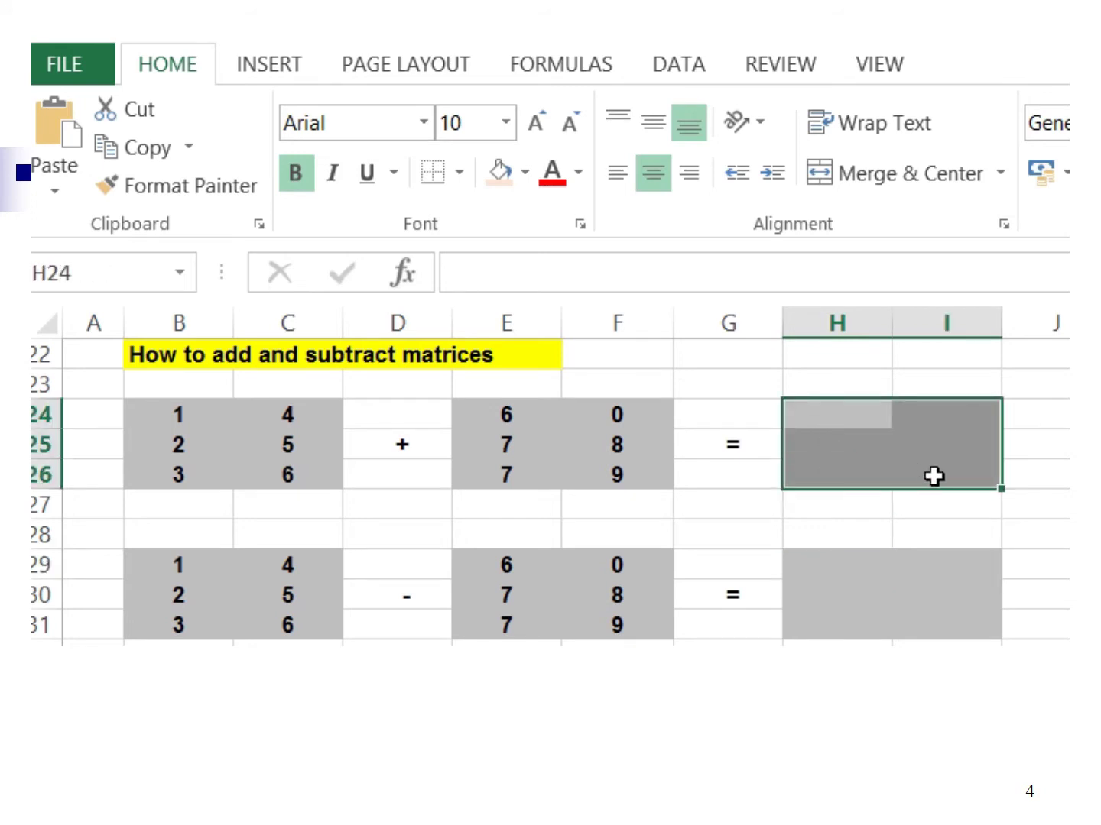
click(553, 279)
text(=)
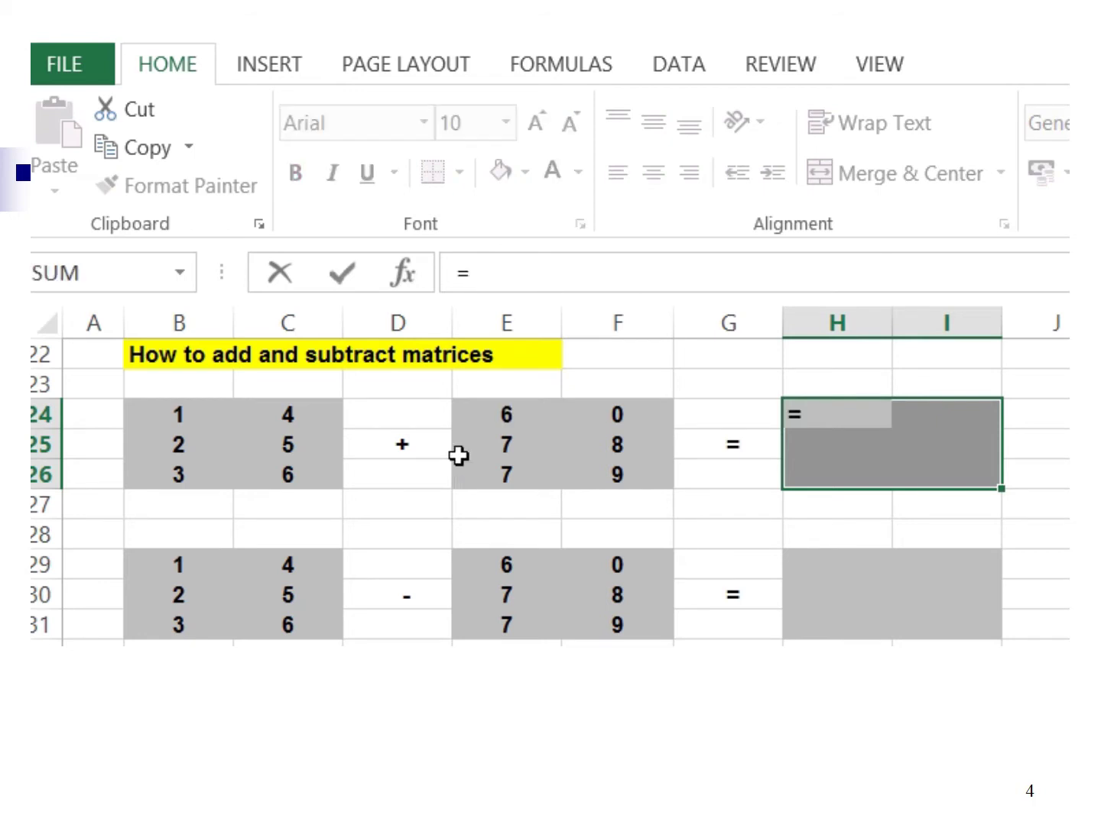
drag(204, 417, 259, 468)
text(+)
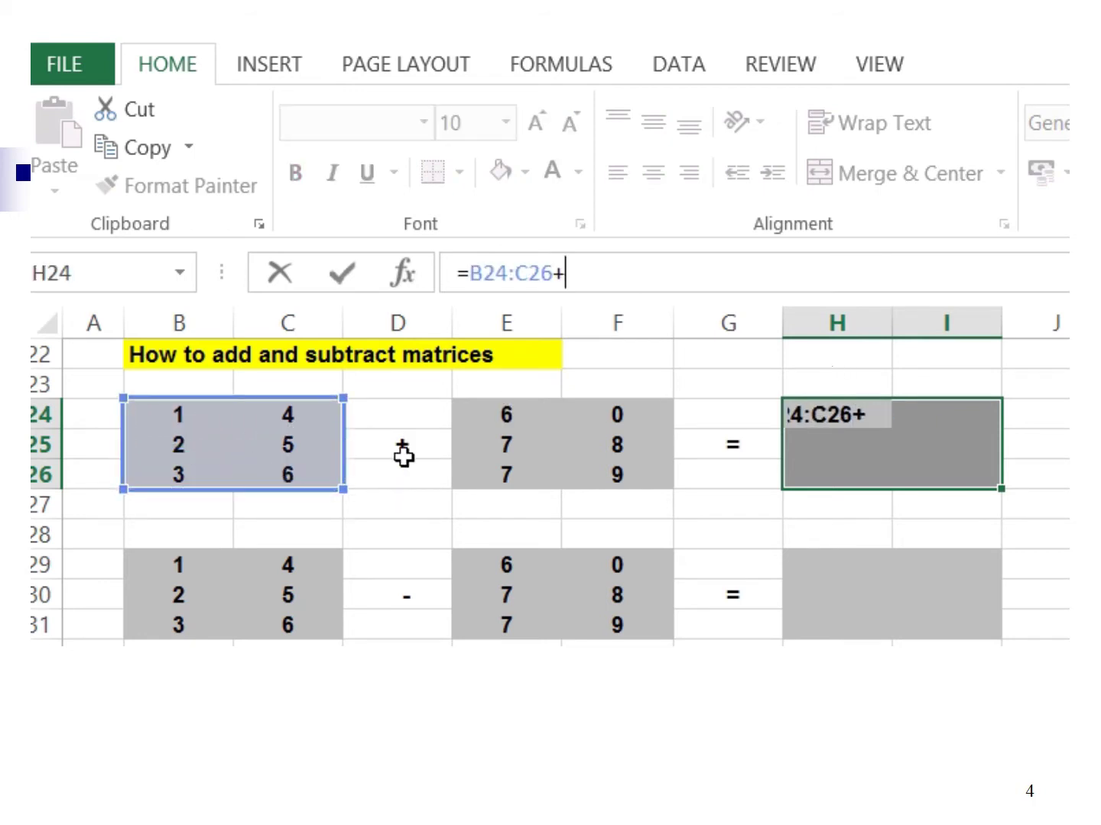
drag(481, 415, 568, 467)
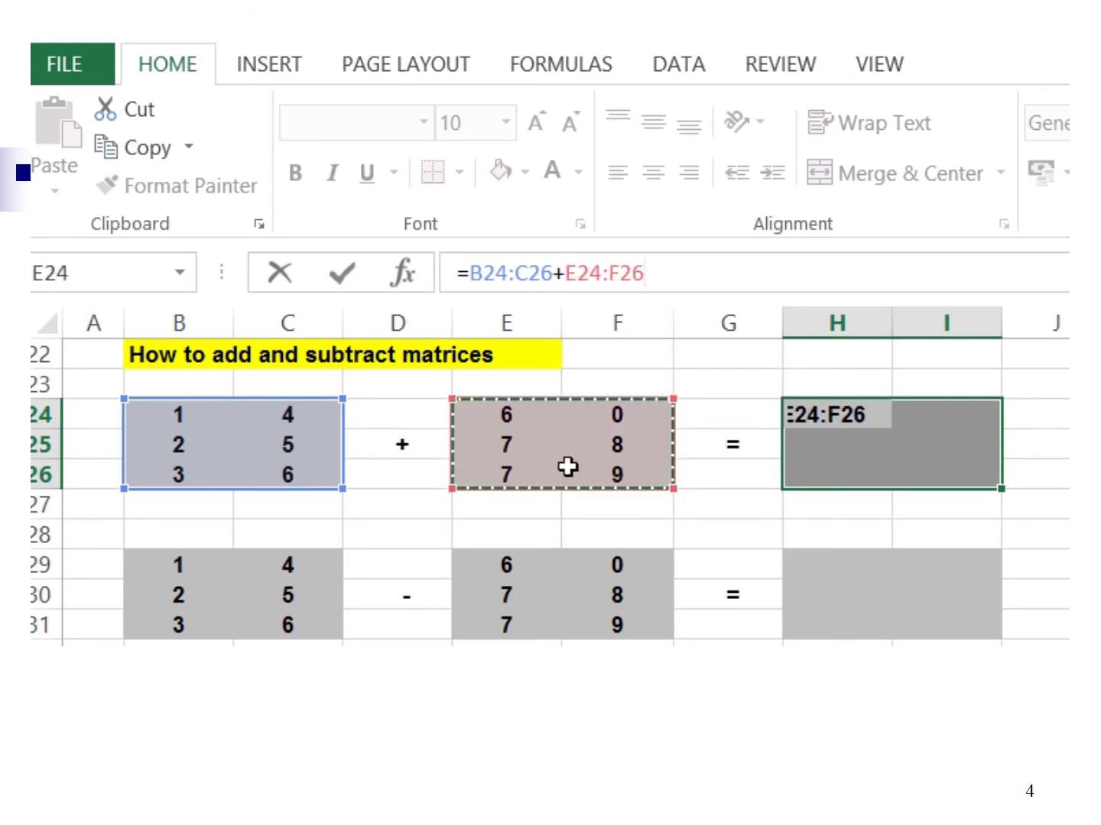
key(Return)
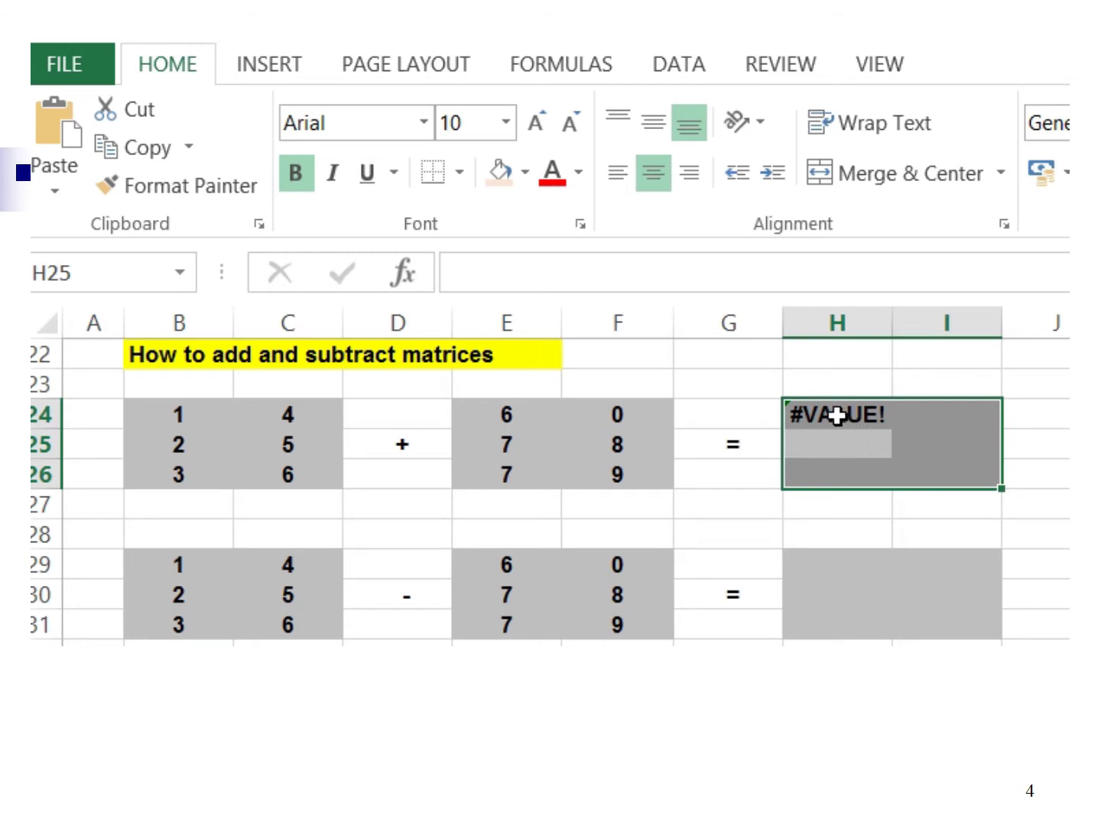
Re-enter the matrix addition formula across H24:I26 as an array formula.
drag(834, 413, 906, 478)
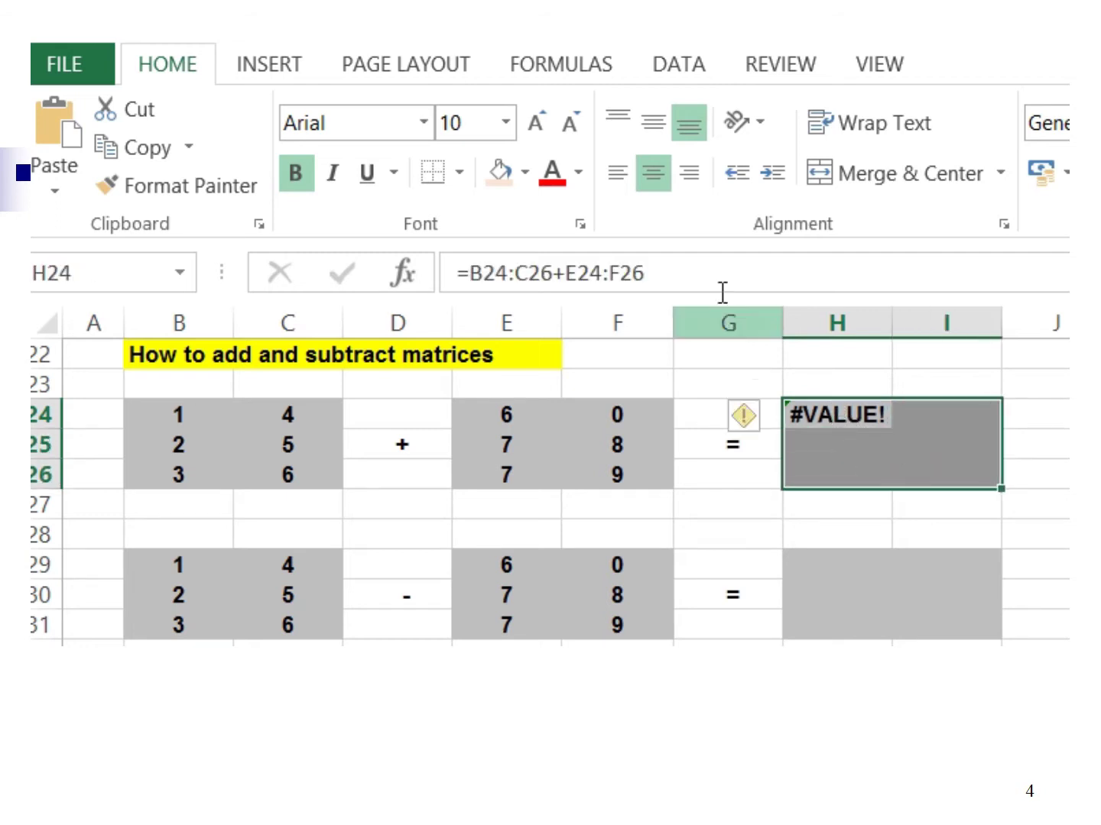
click(708, 269)
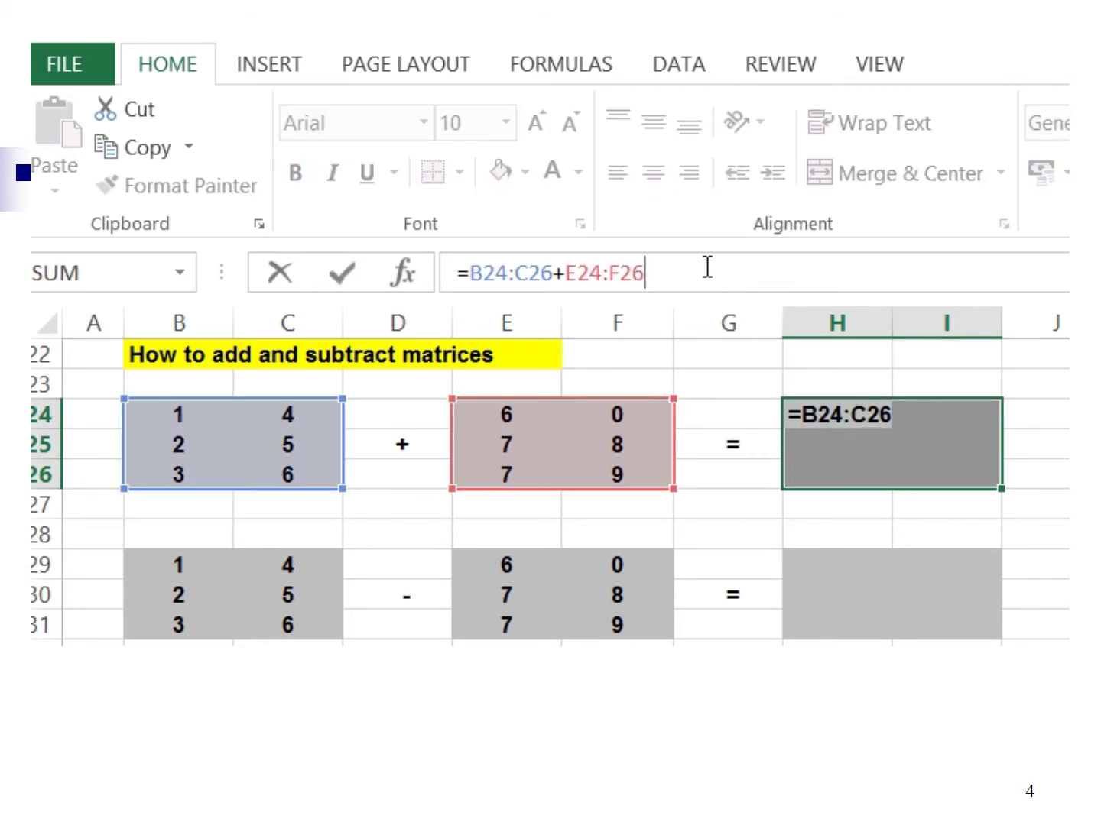
key(ctrl+shift+Return)
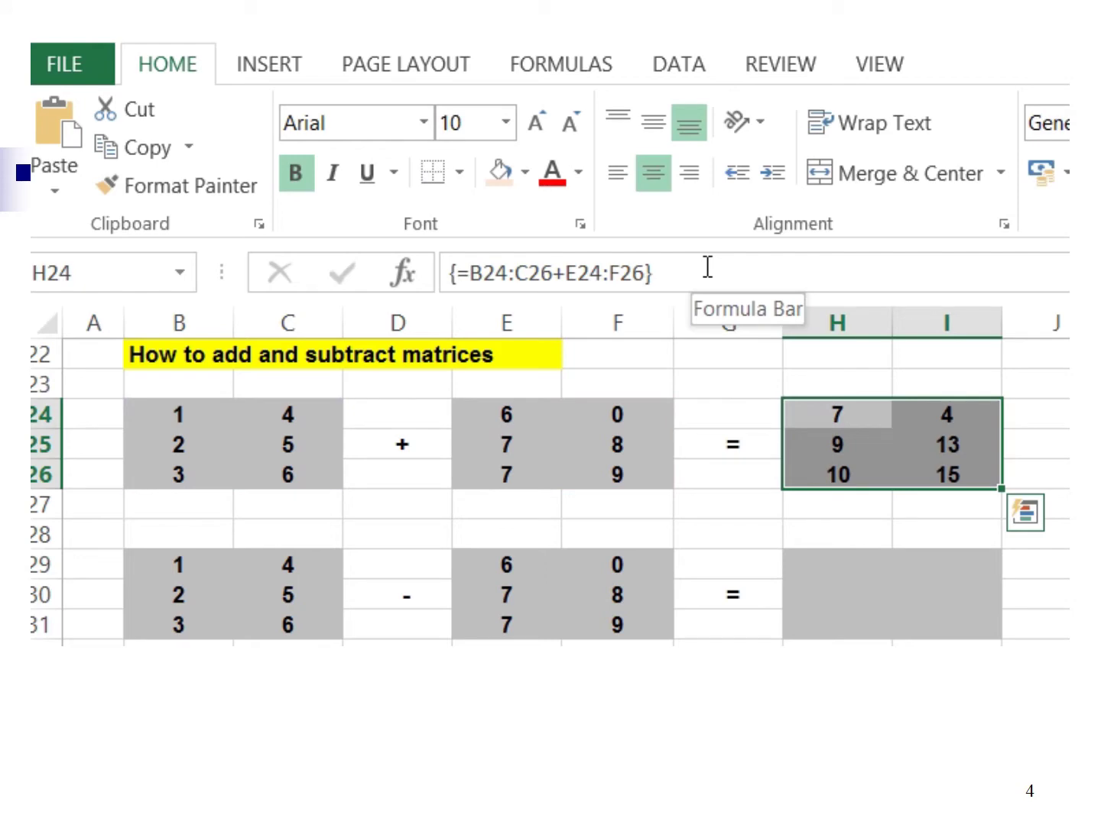
Subtract the two matrices by entering the array formula =B29:C31-E29:F31 in H29:I31.
click(815, 561)
drag(838, 580, 918, 616)
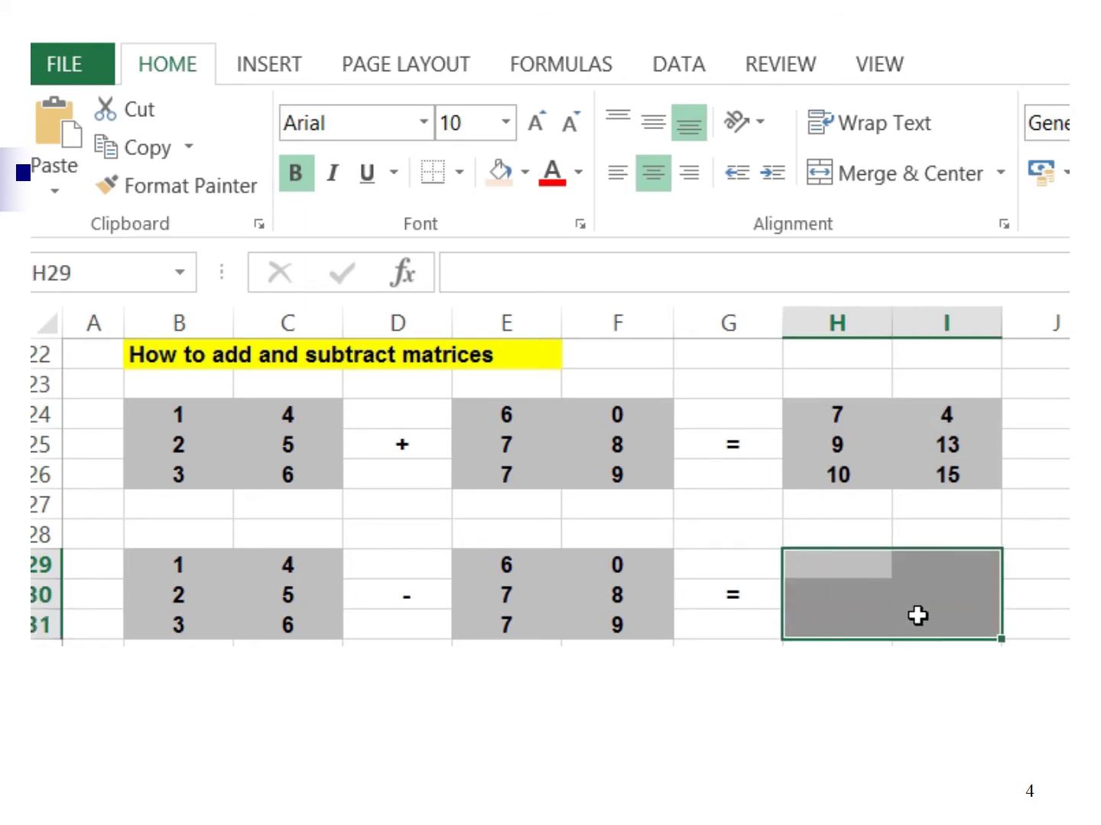
click(537, 272)
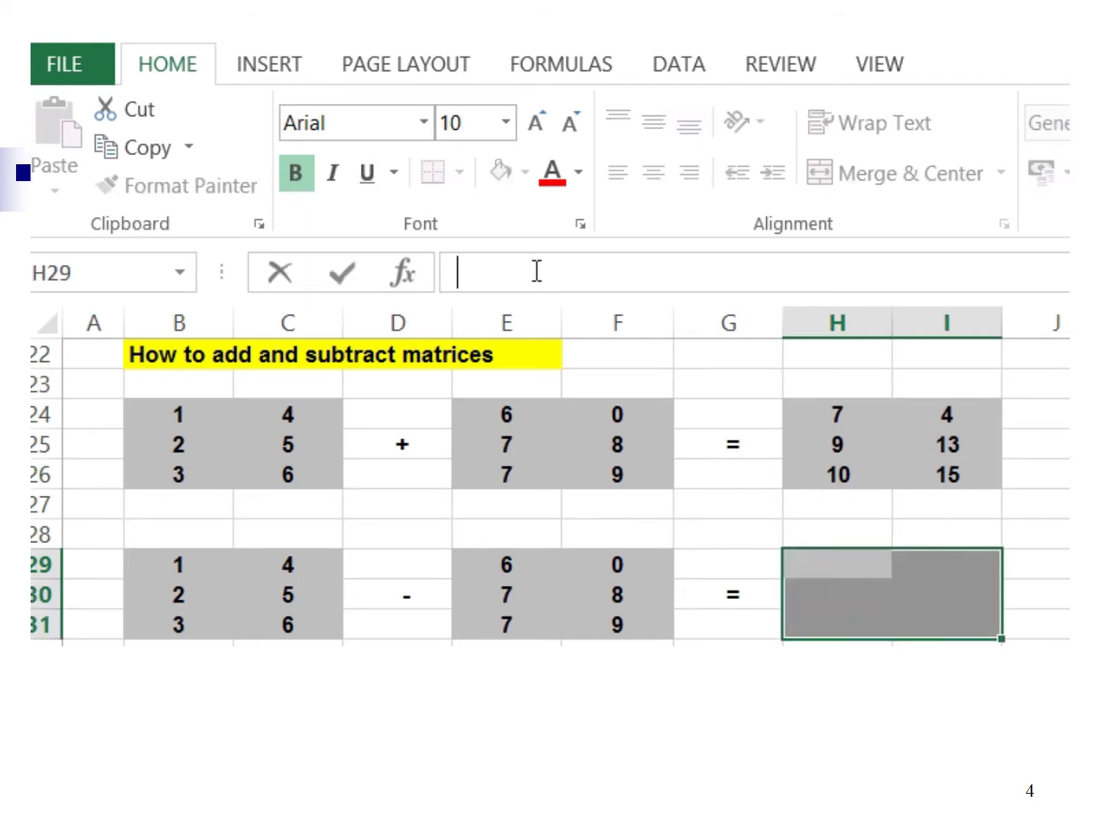
text(=)
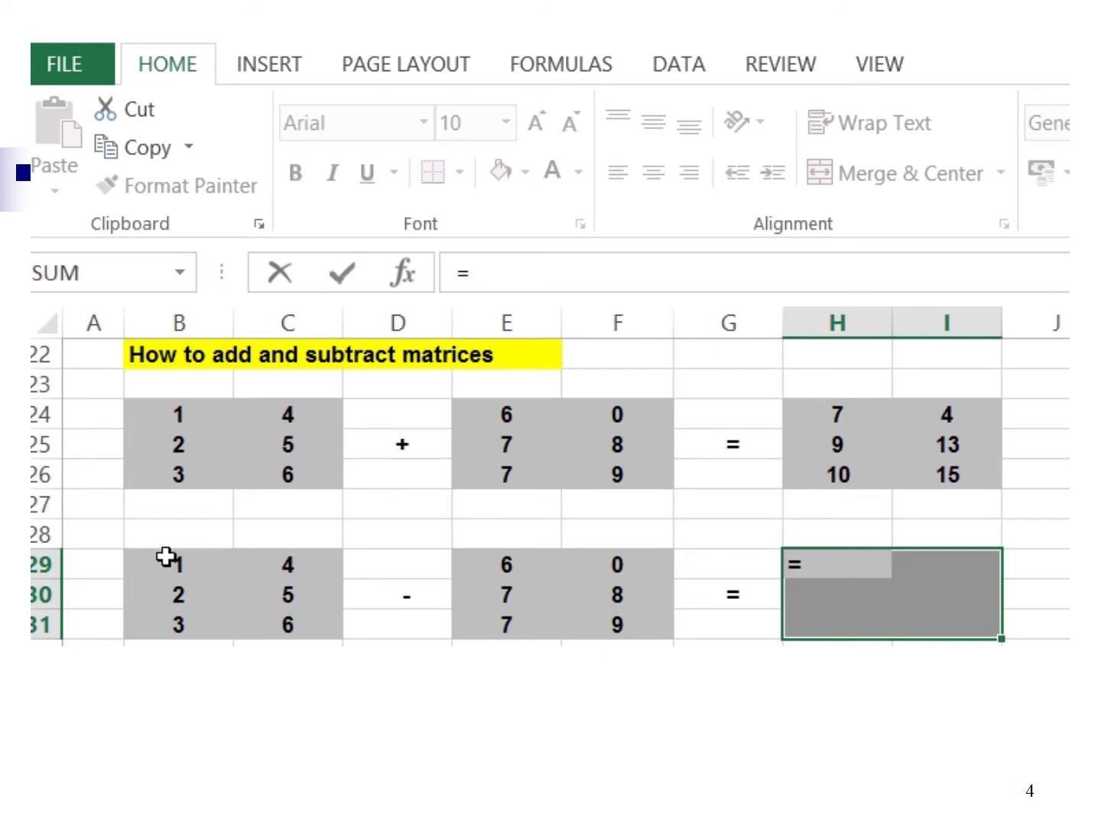
drag(166, 557, 268, 609)
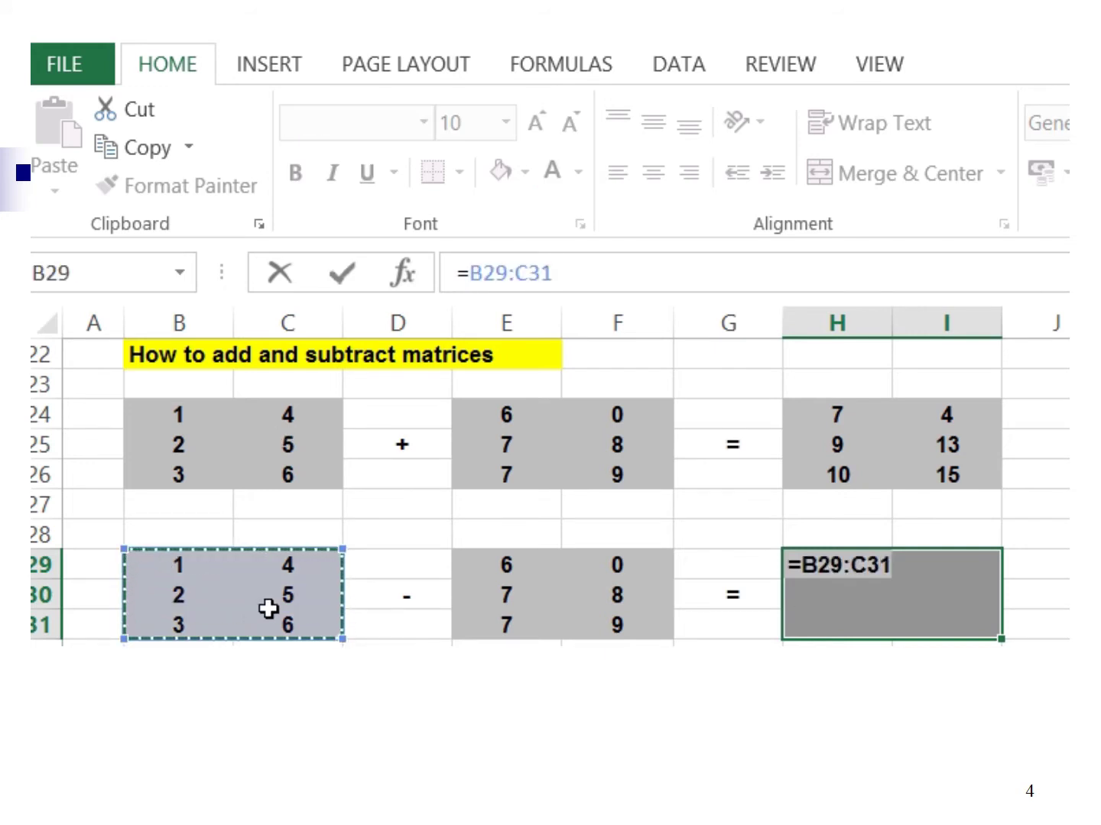
text(-)
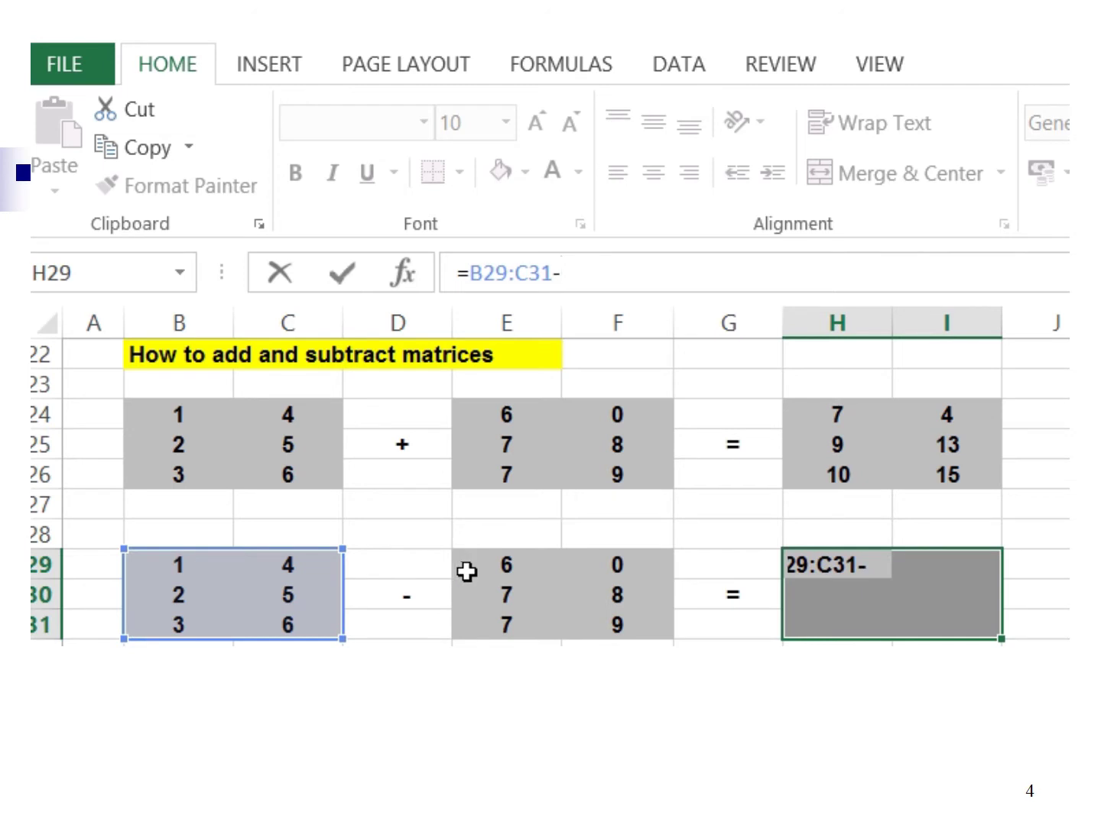
drag(467, 571, 626, 618)
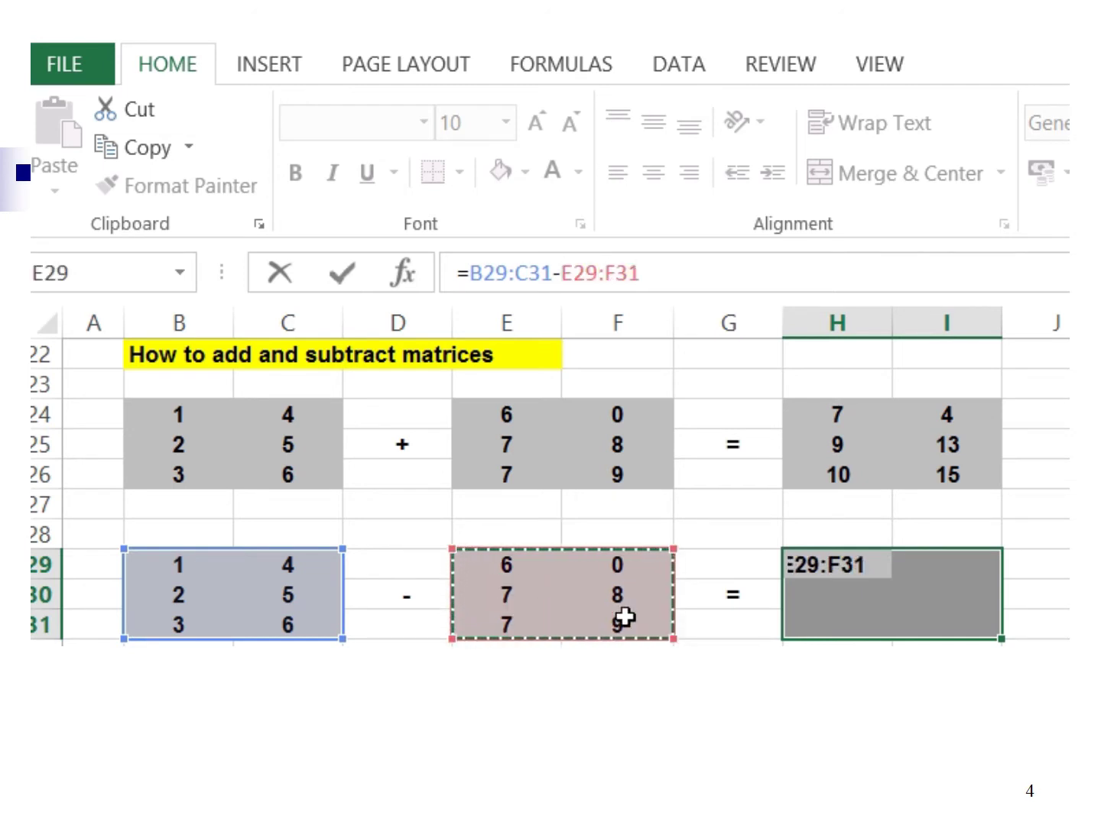
key(ctrl+shift+Return)
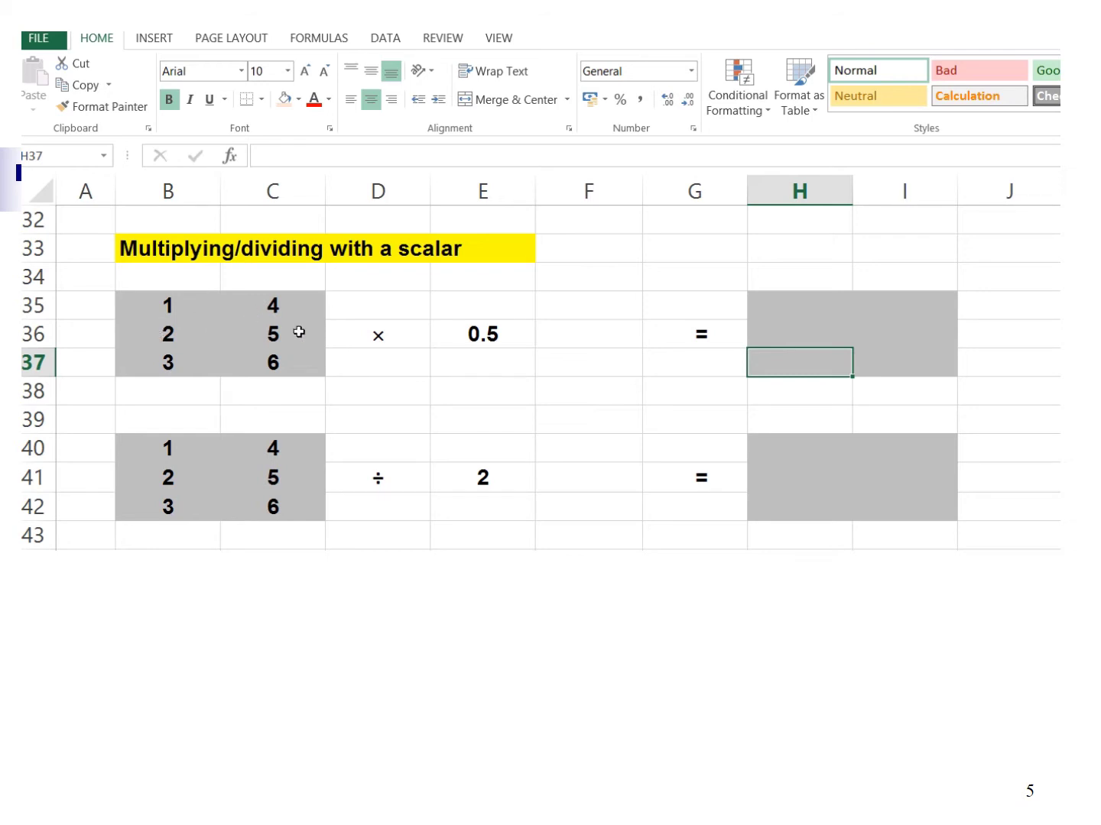
Multiply the matrix by the scalar 0.5 by entering the array formula =B35:C37*E36 in H35:I37.
drag(790, 302, 905, 361)
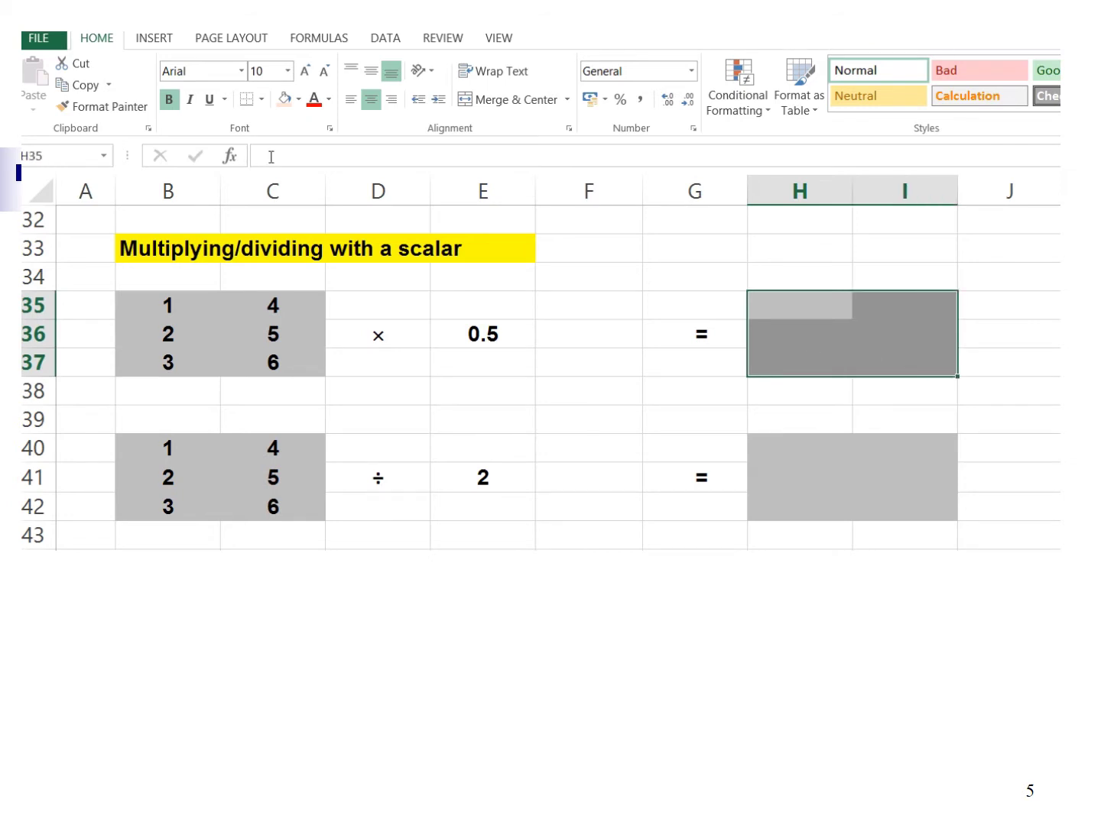
text(=)
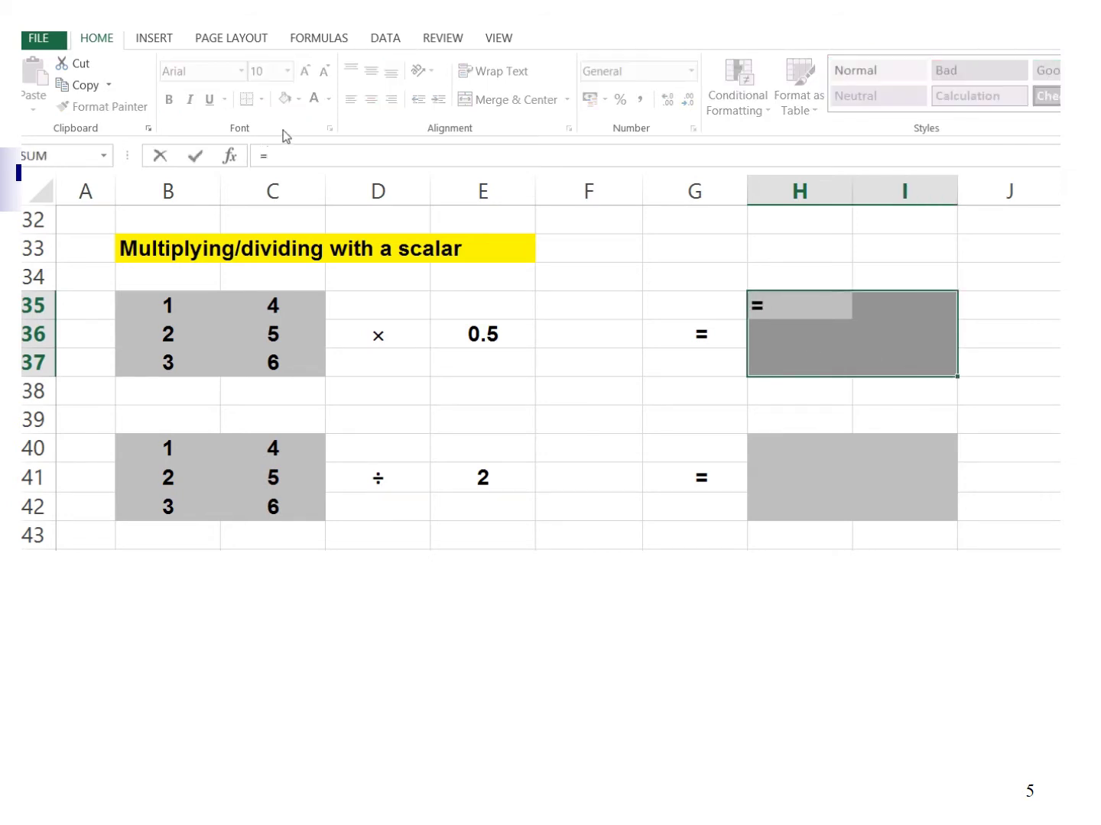
drag(155, 307, 241, 363)
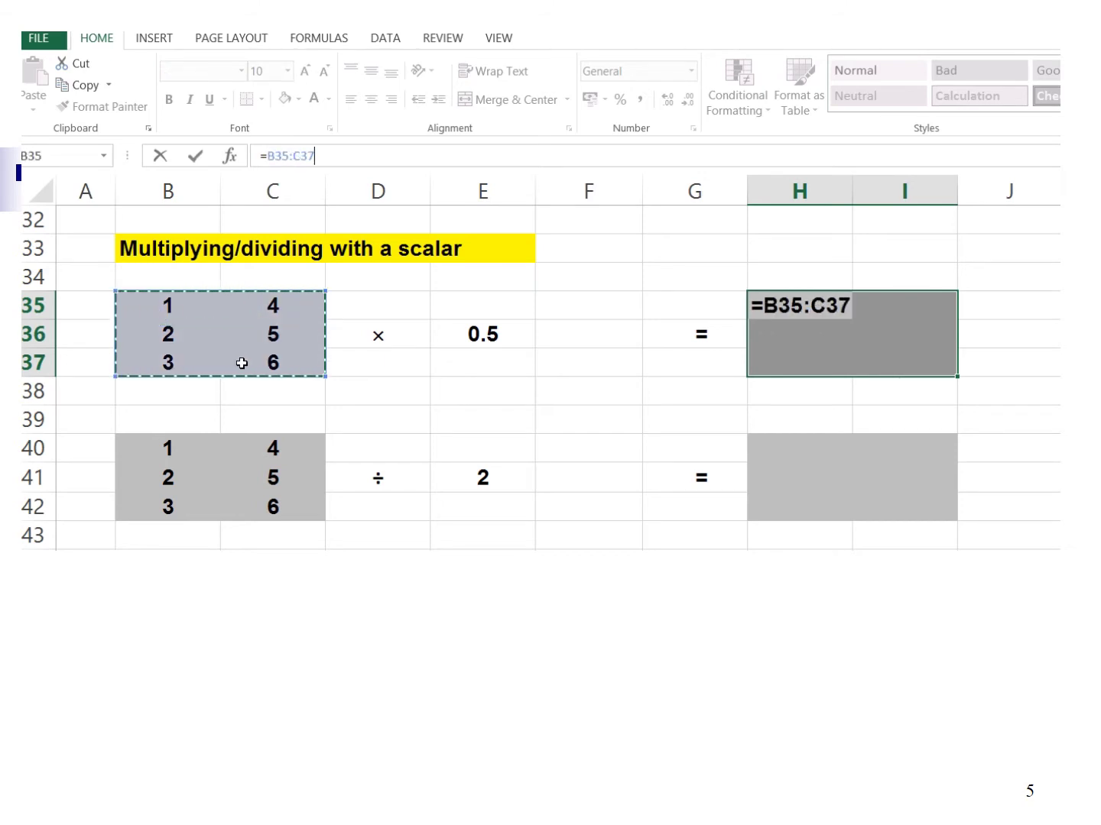
text(*)
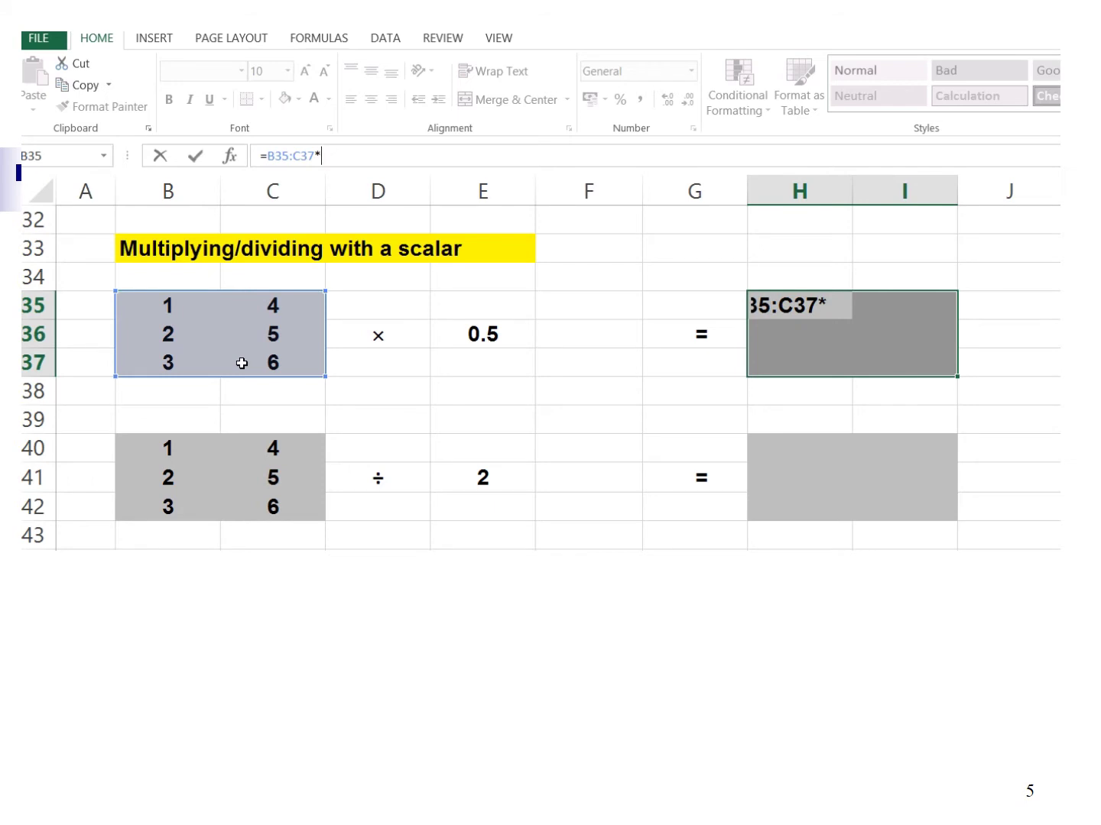
click(479, 337)
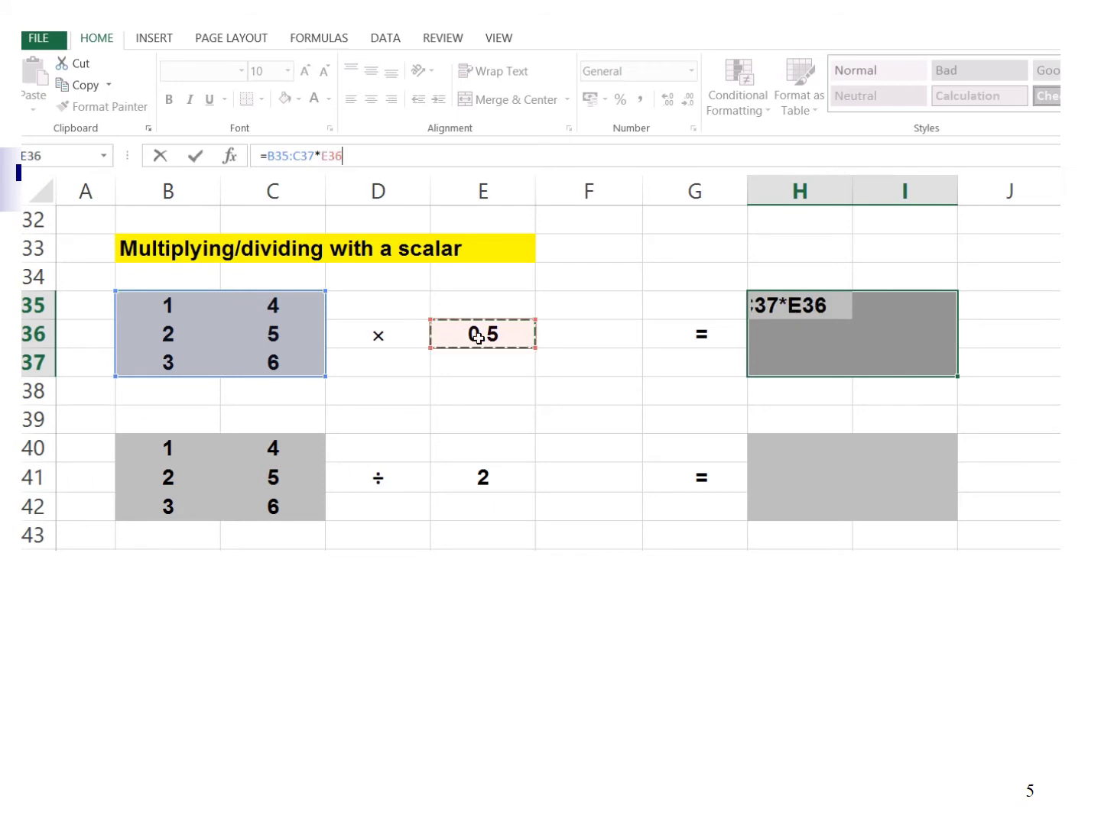
key(ctrl+shift+Return)
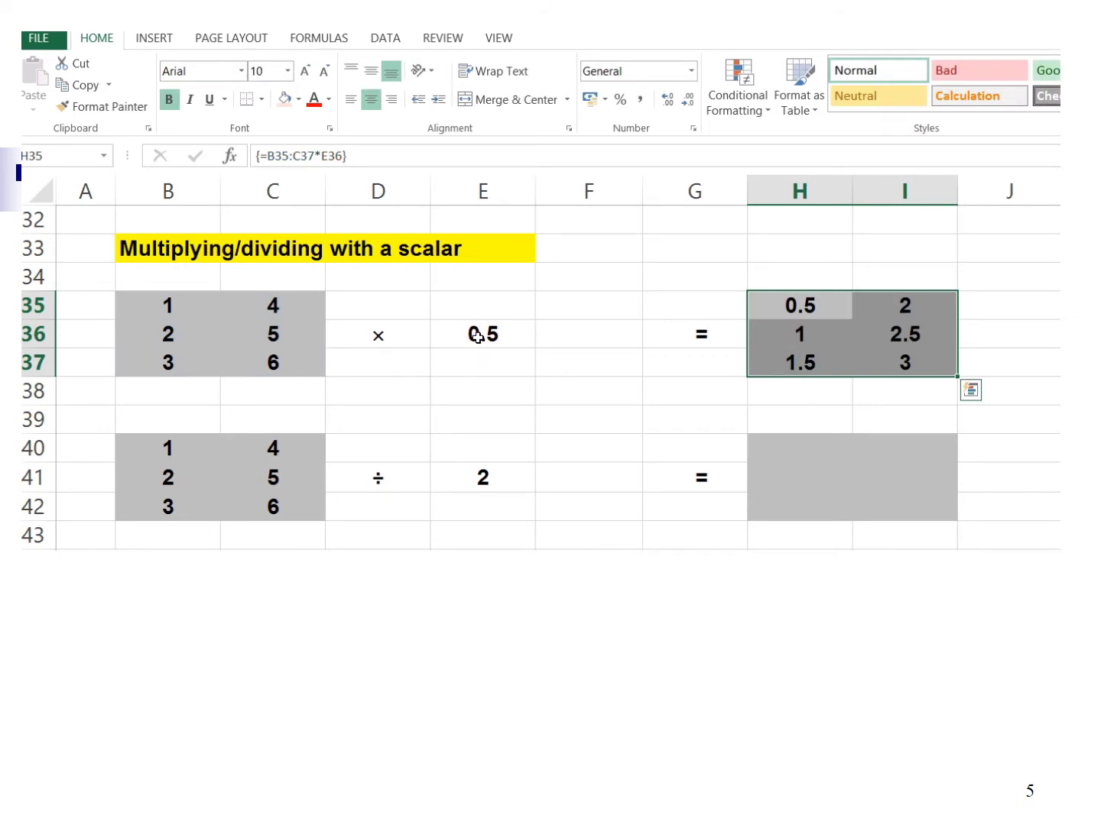
Divide the matrix by the scalar 2 by entering the array formula =B40:C42/E41 in H40:I42.
click(791, 443)
drag(806, 473, 894, 506)
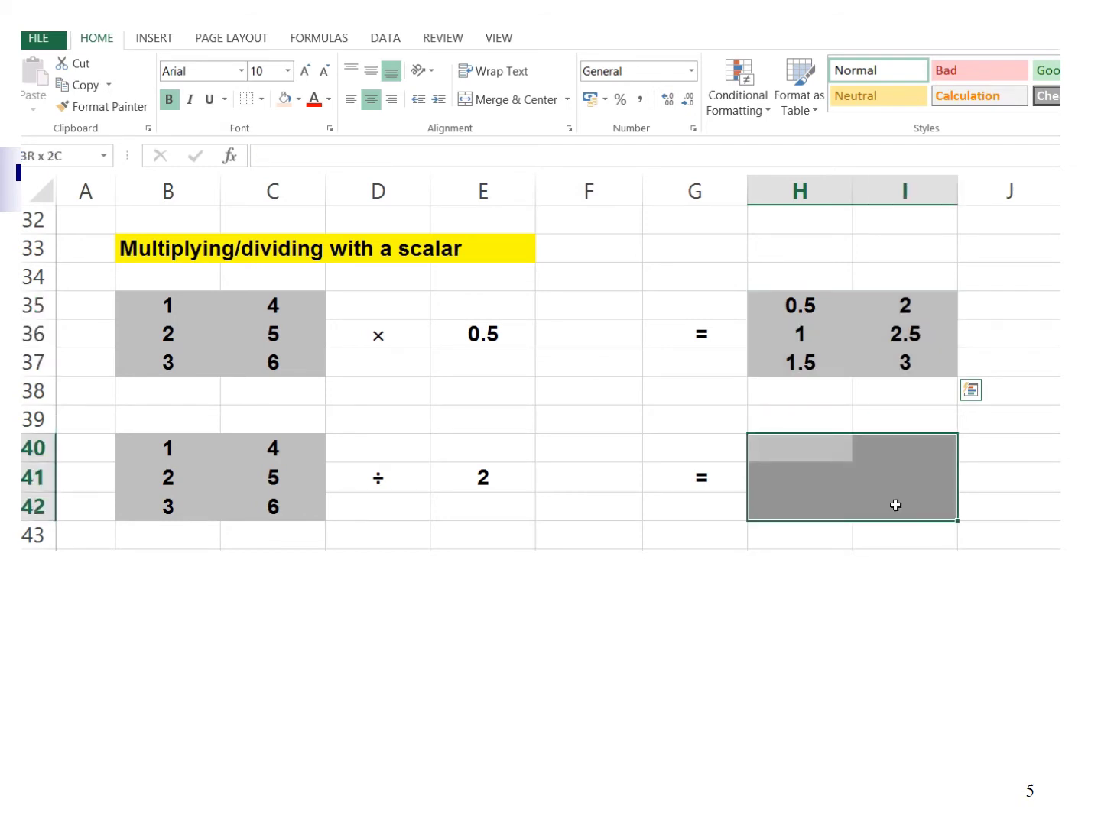
click(284, 154)
text(=)
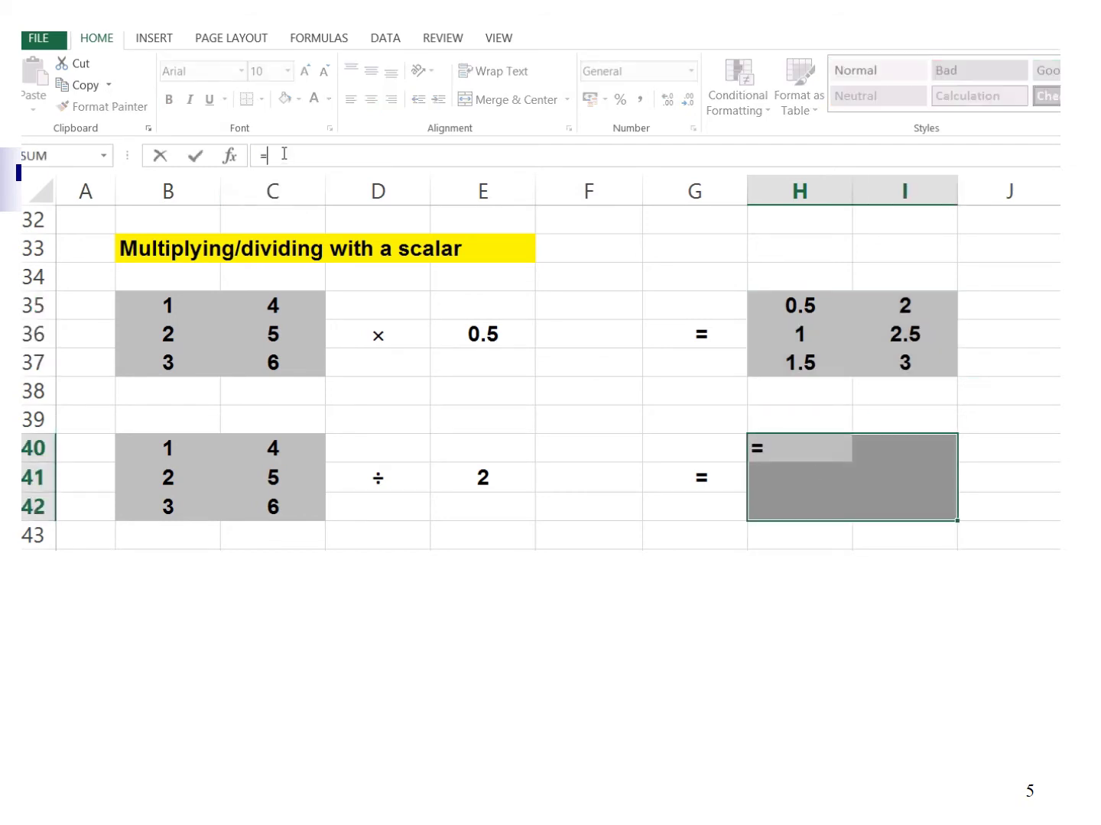
drag(144, 453, 255, 506)
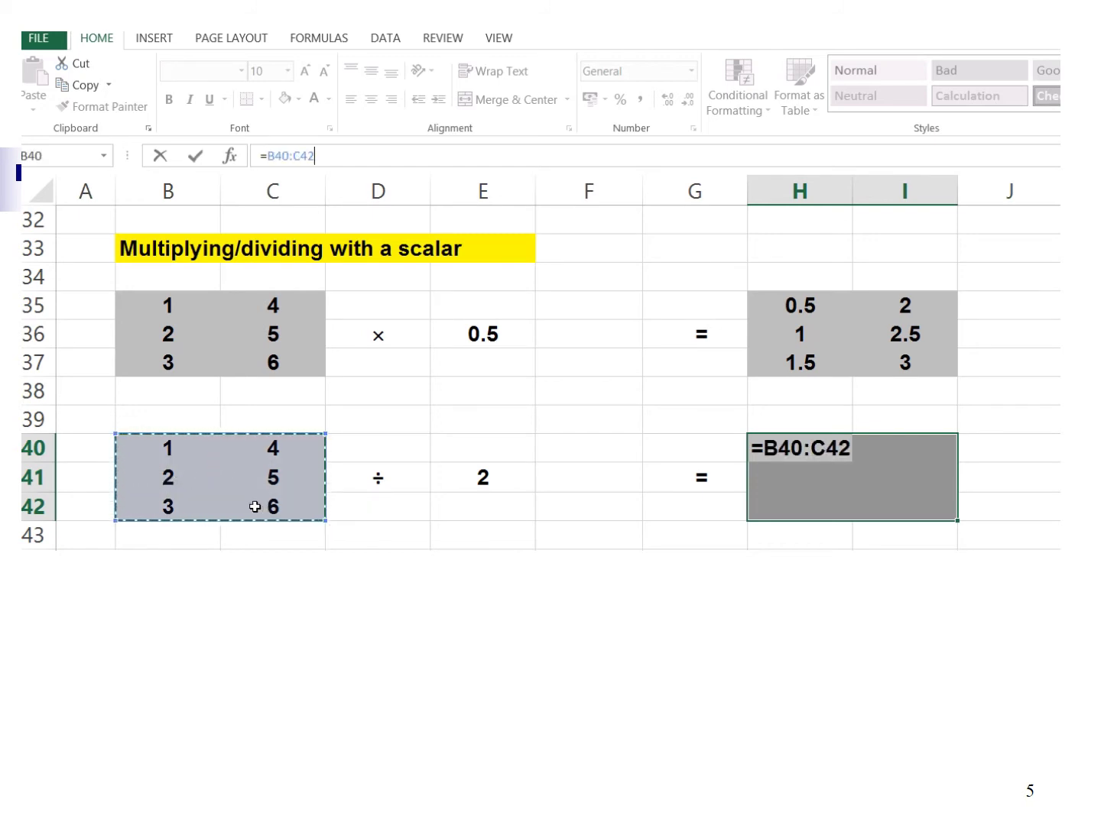
text(/)
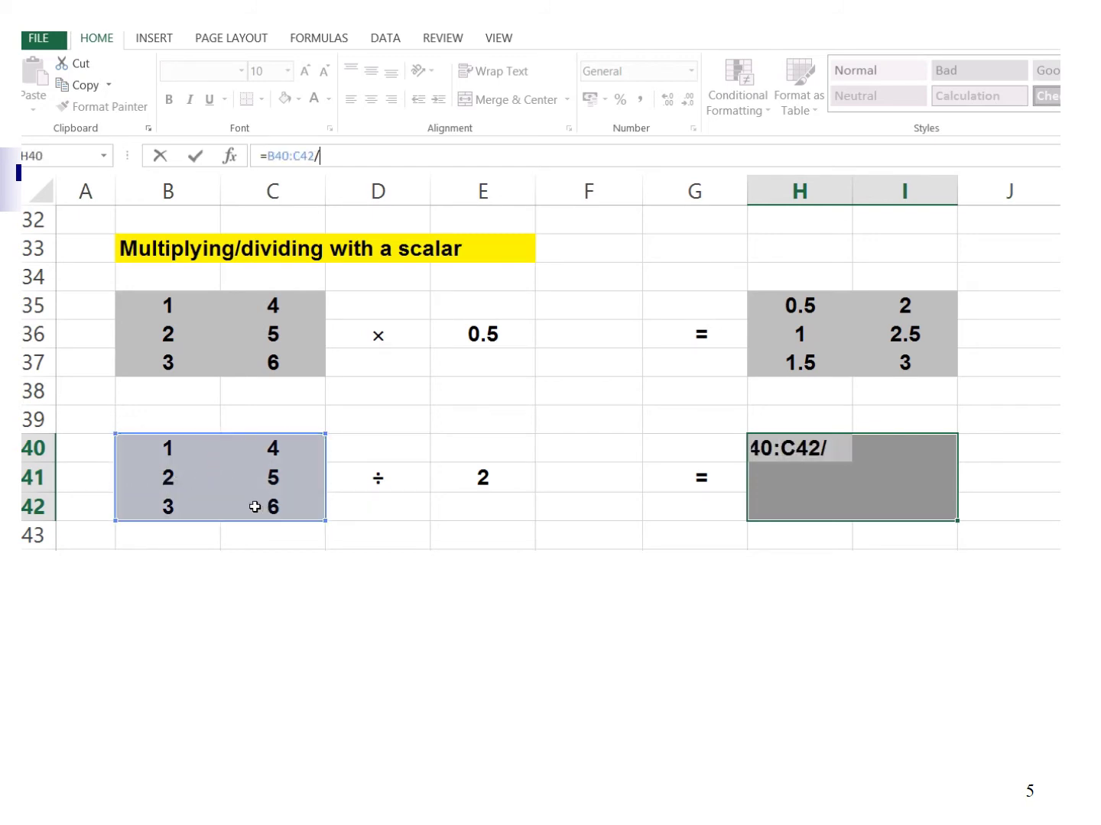
click(471, 481)
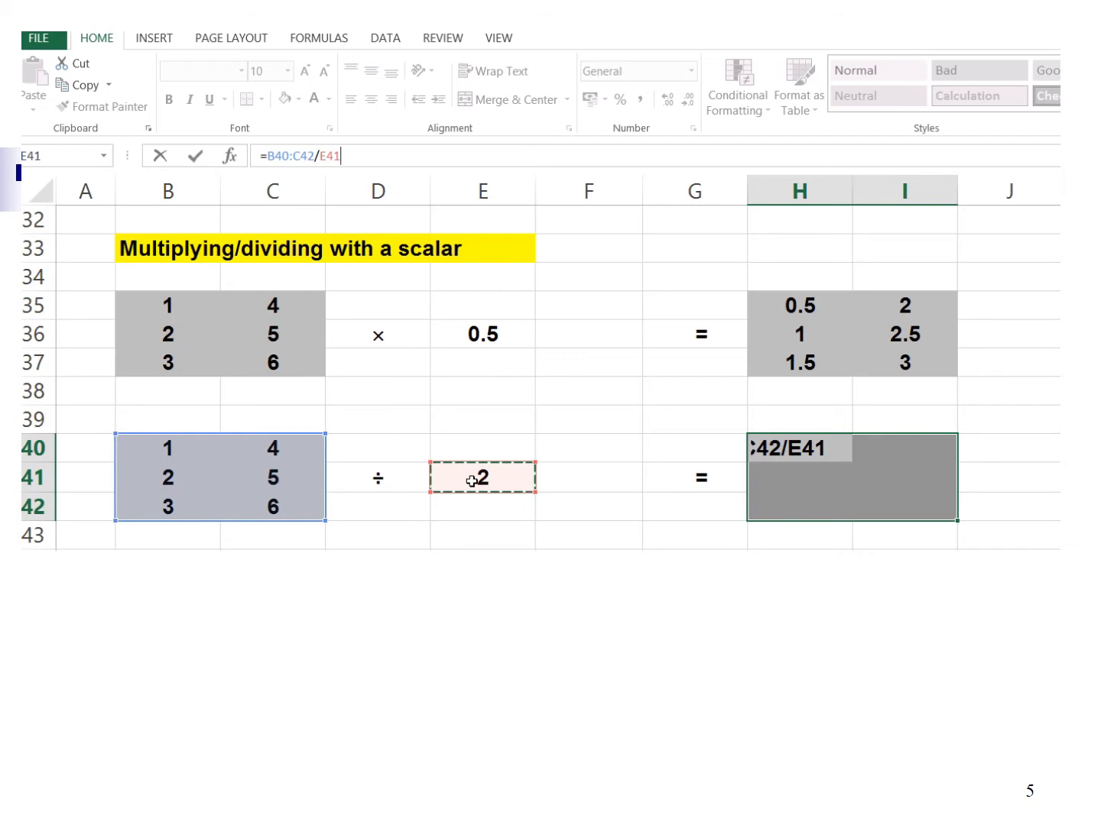
key(ctrl+shift+Return)
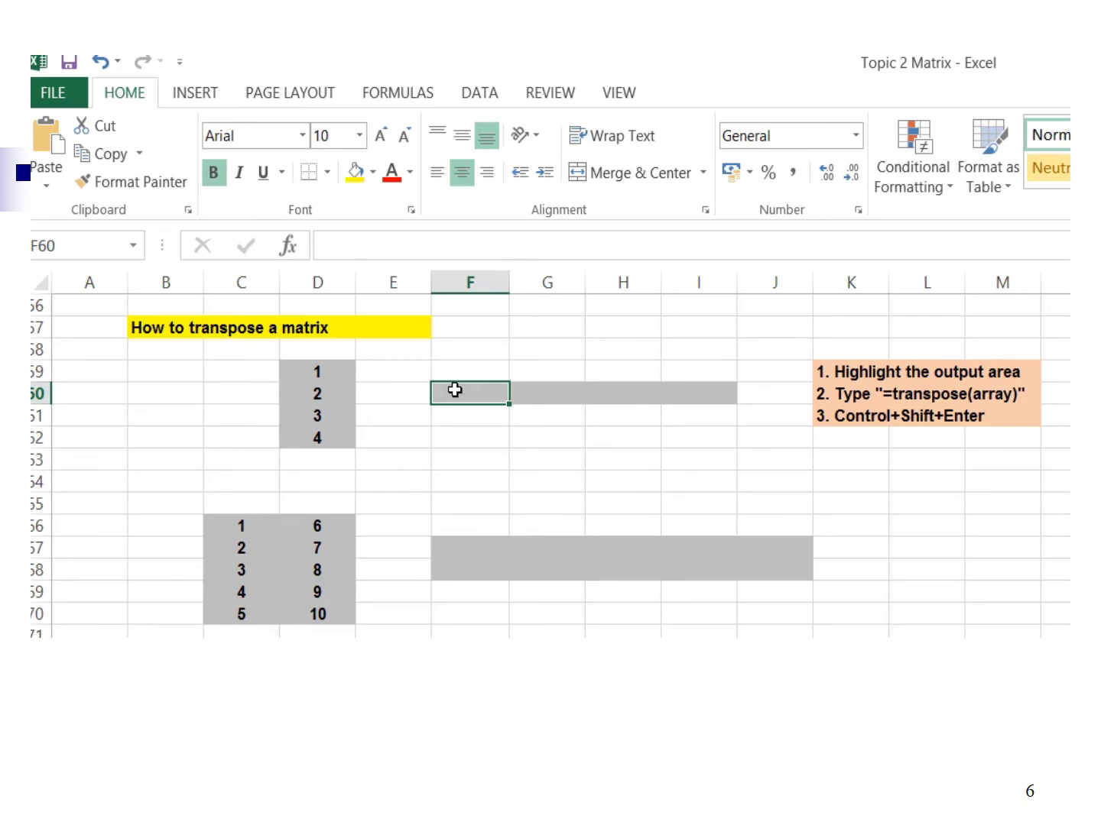
Transpose the four-row column matrix by entering the array formula =TRANSPOSE(D59:D62) in F60:I60.
drag(455, 391, 693, 390)
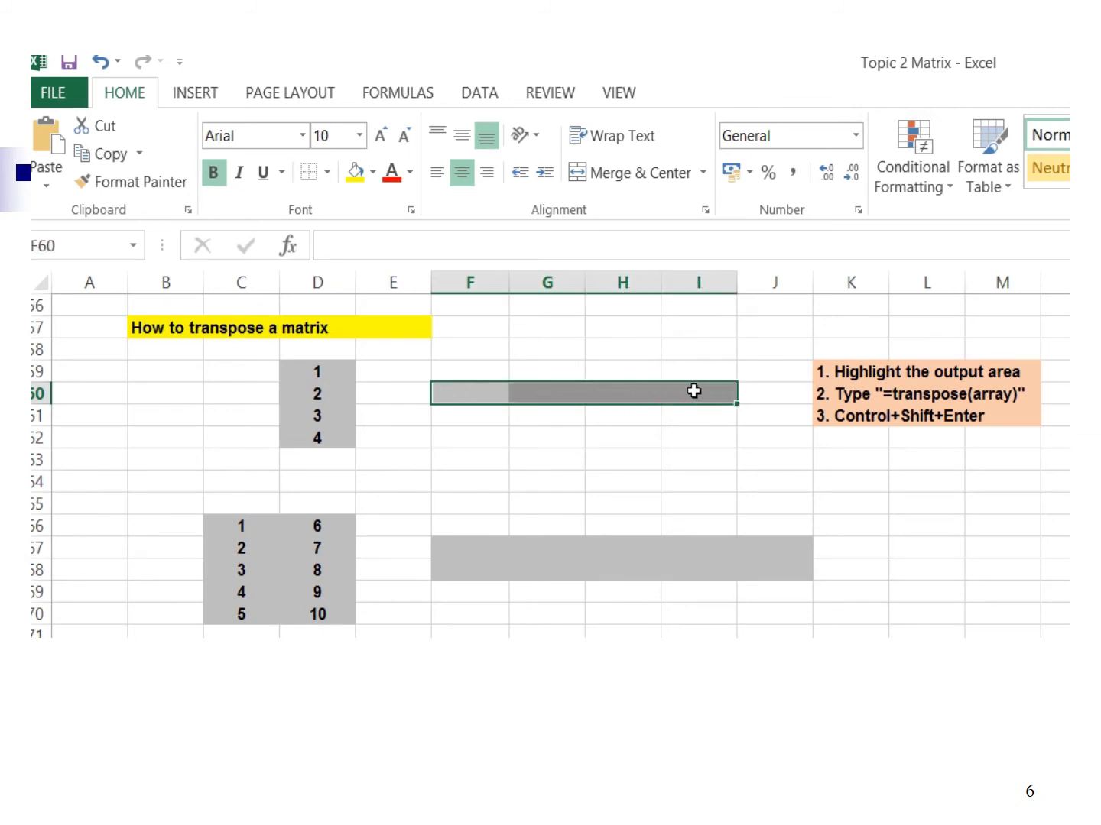
click(372, 246)
text(=)
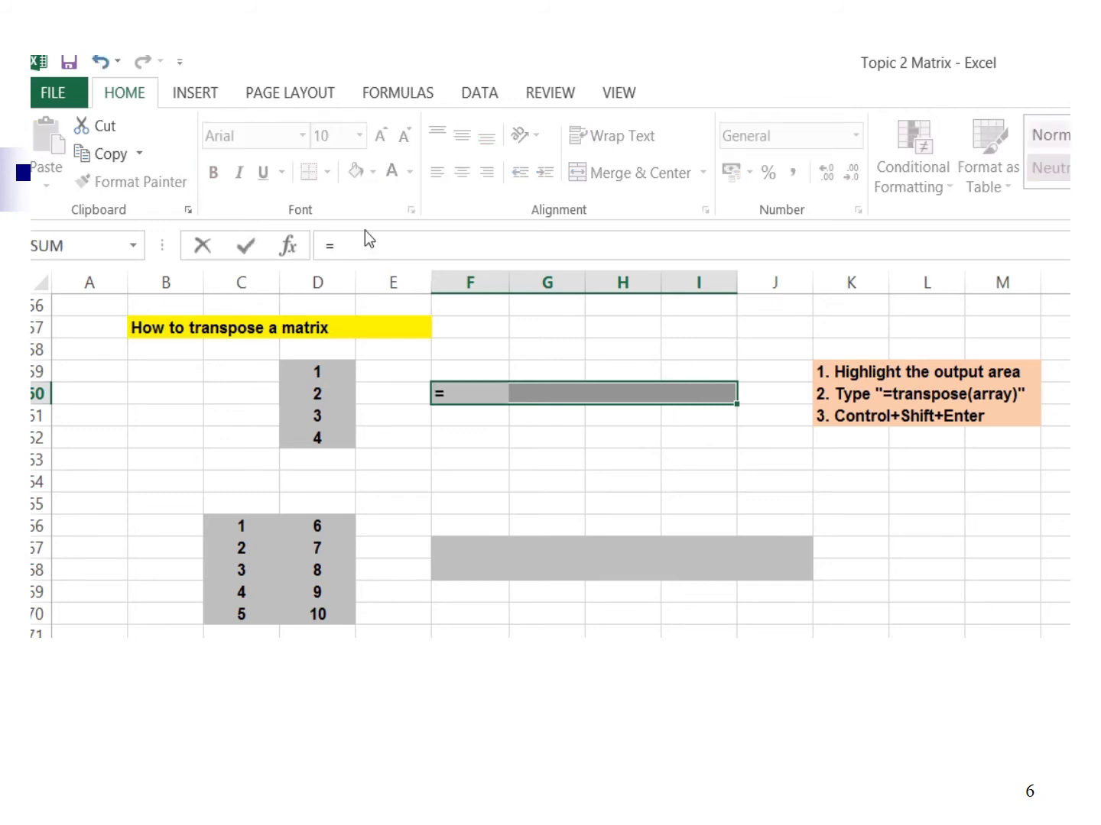
text(TRANSP)
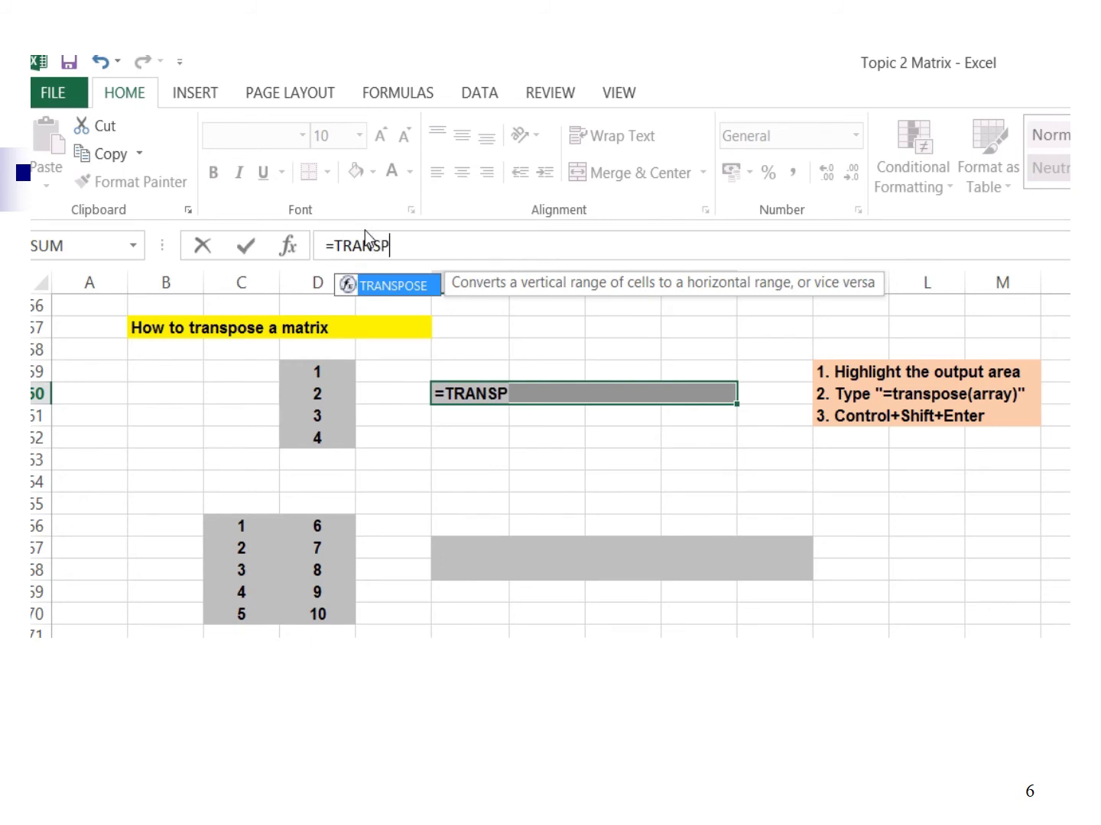
text(OSE()
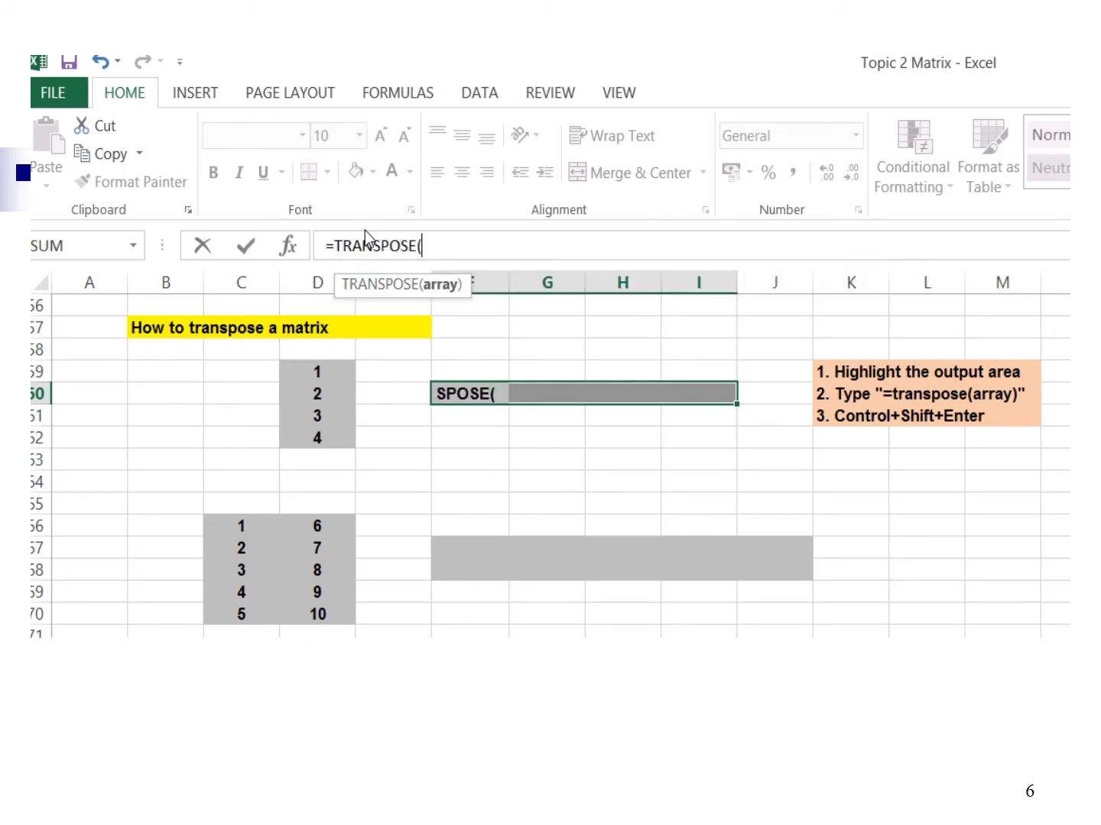
drag(295, 376, 297, 436)
text())
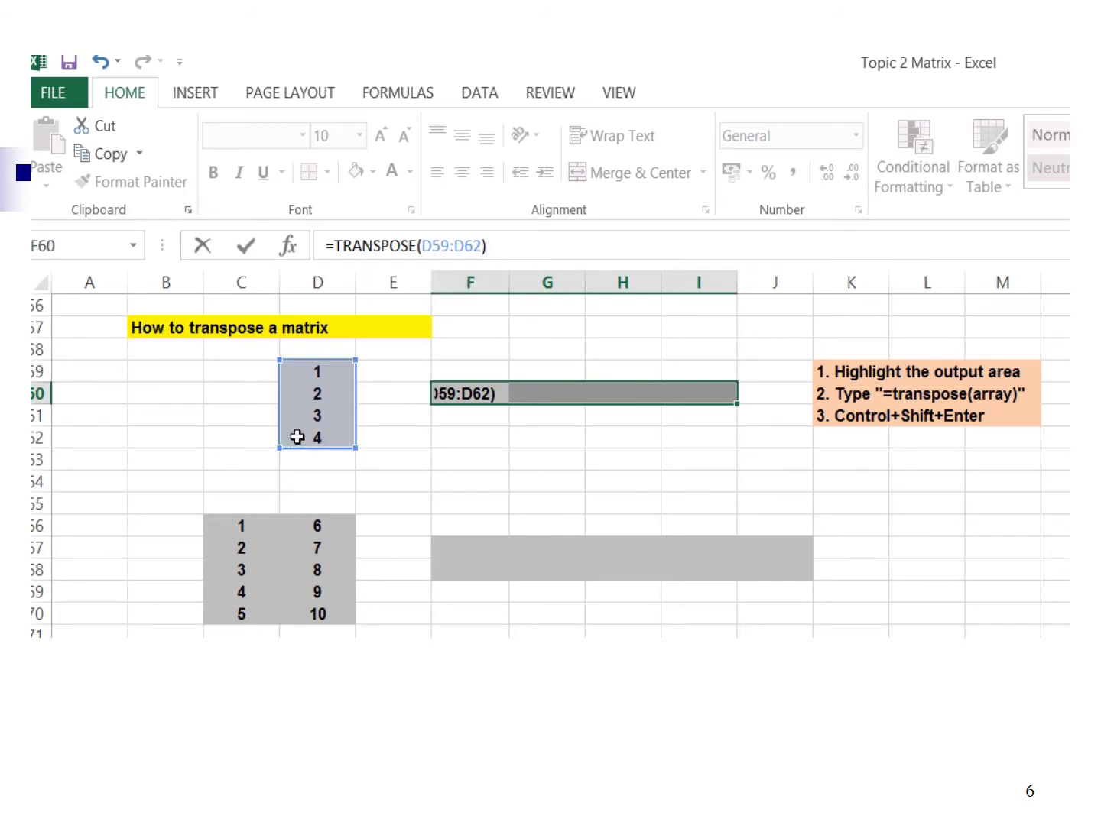
key(ctrl+shift+Return)
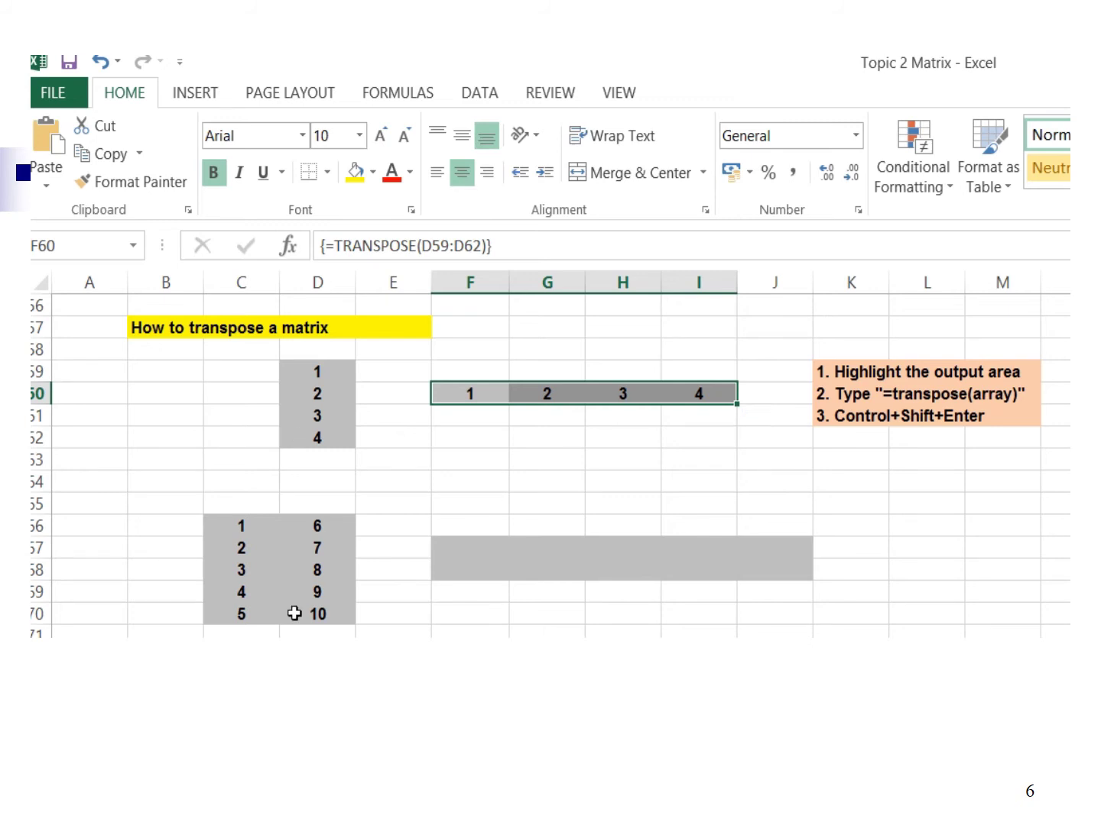
Transpose the 5×2 matrix by entering the array formula =TRANSPOSE(C66:D70) in F67:J68.
drag(454, 542, 753, 562)
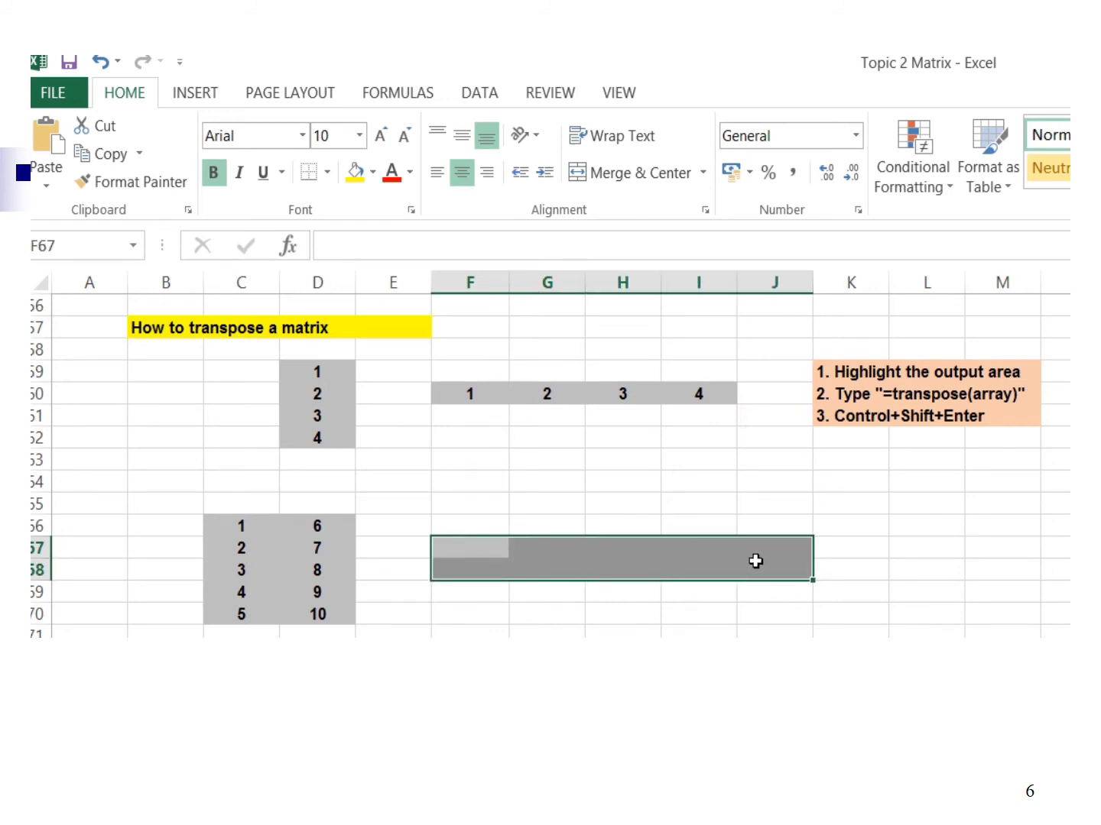
click(382, 251)
text(=)
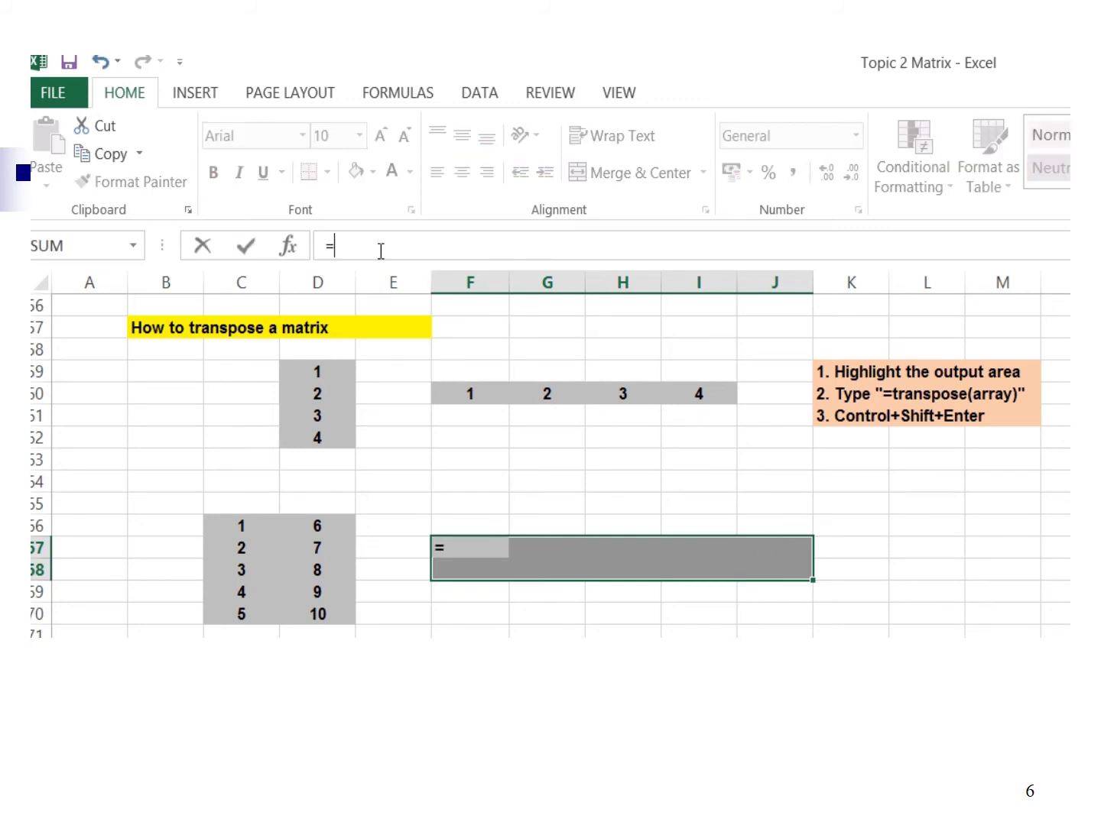
text(TRAN)
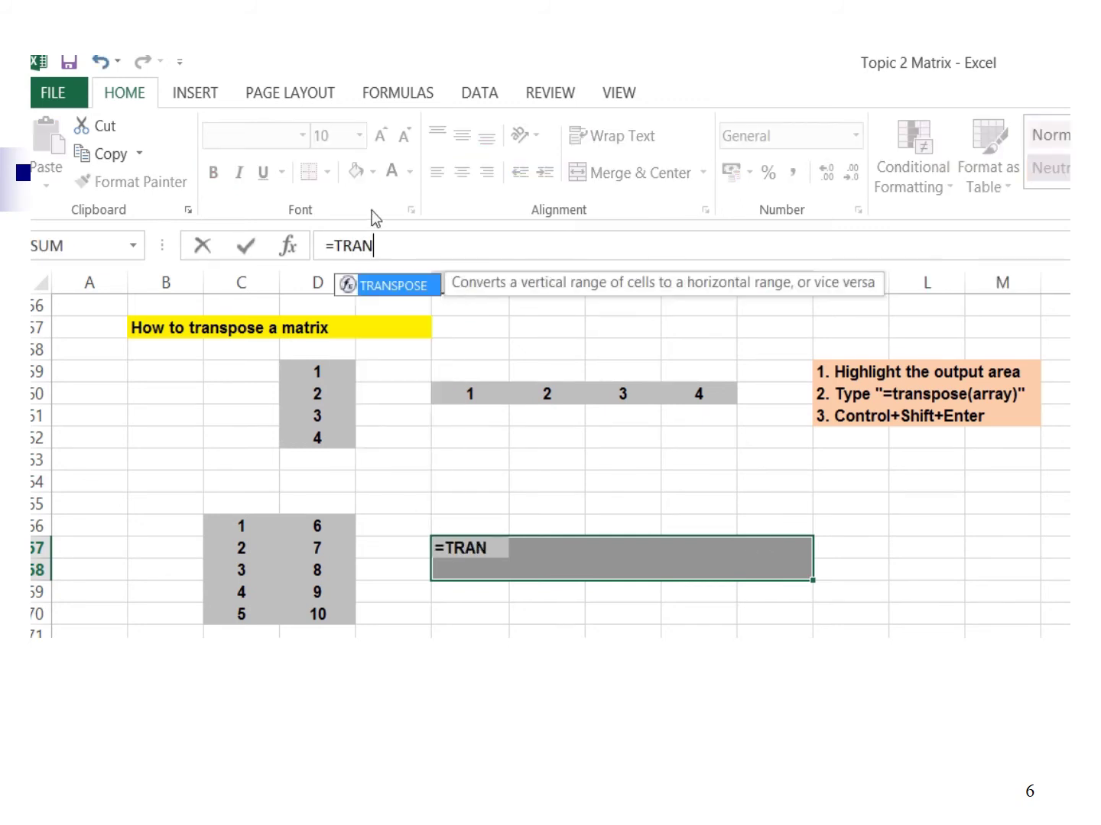
text(SPOSE()
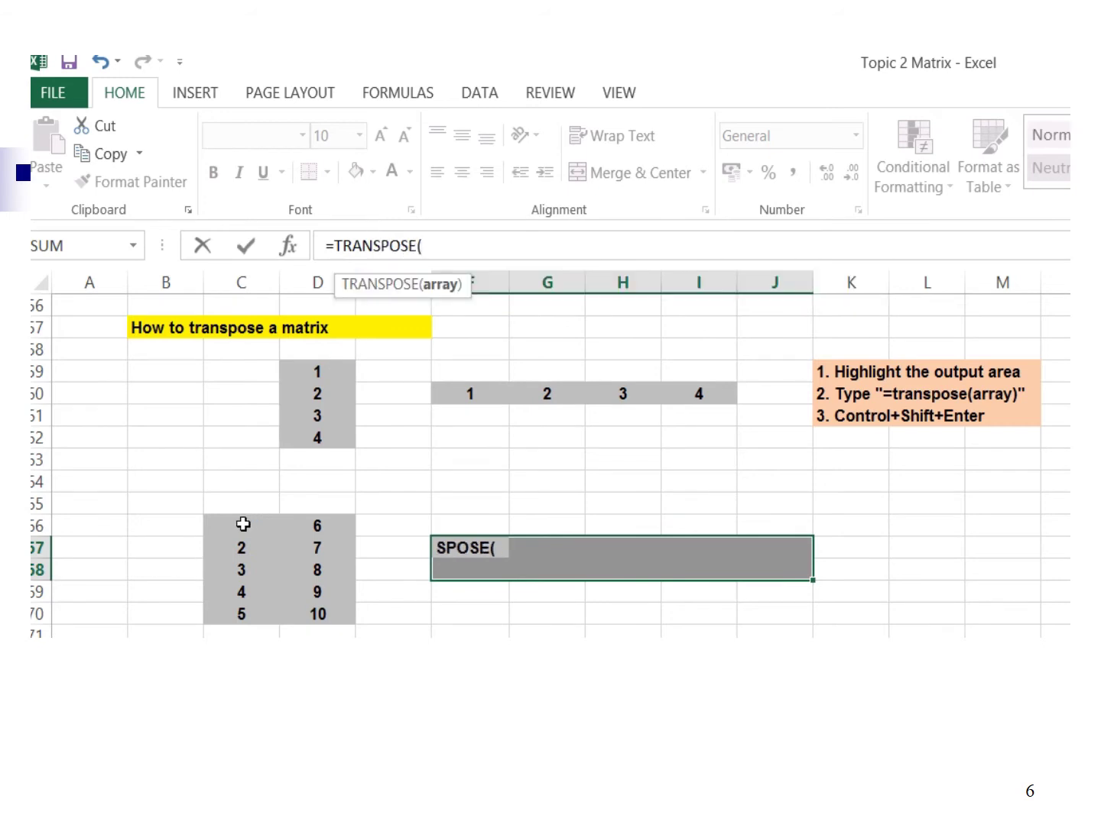
drag(238, 526, 296, 609)
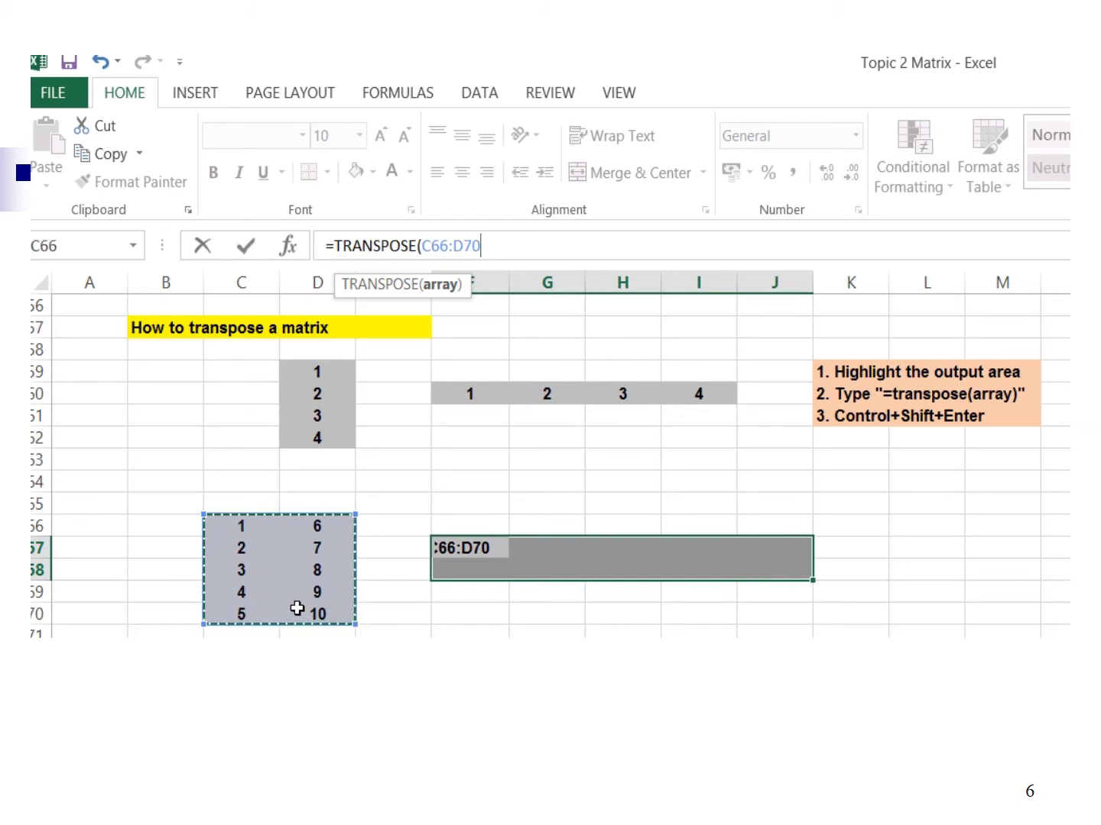
text())
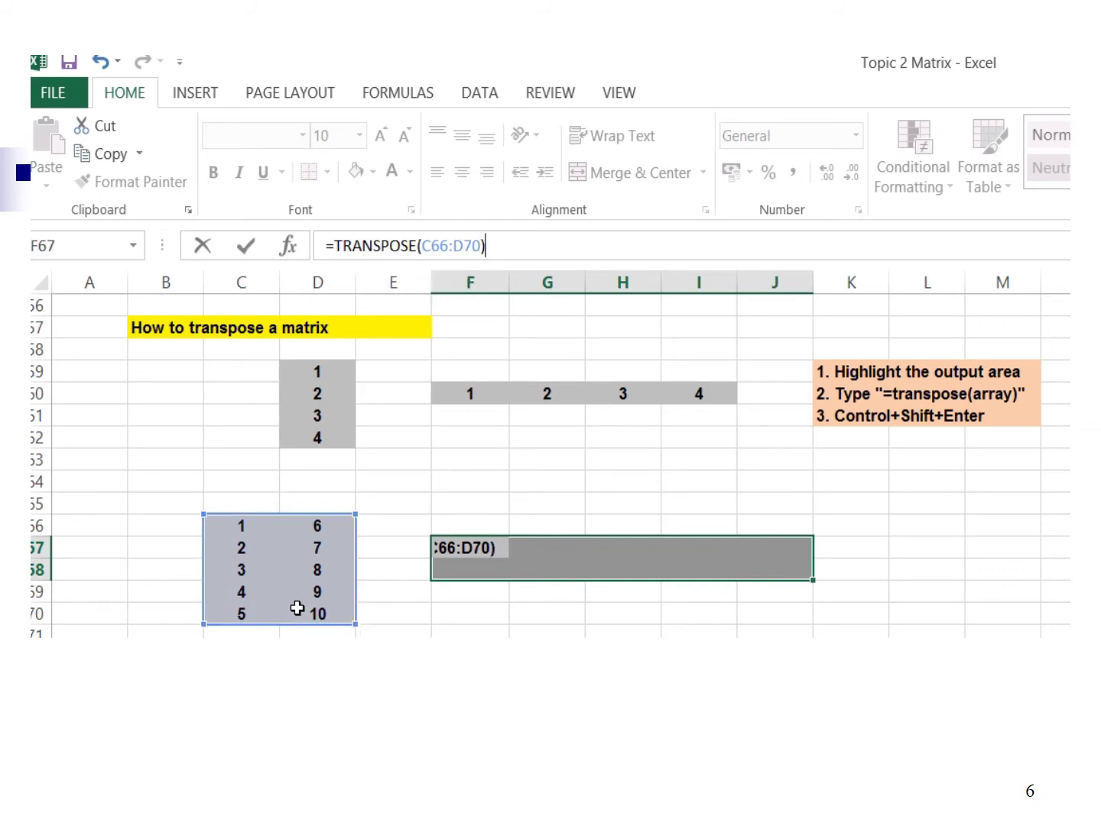
key(ctrl+shift+Return)
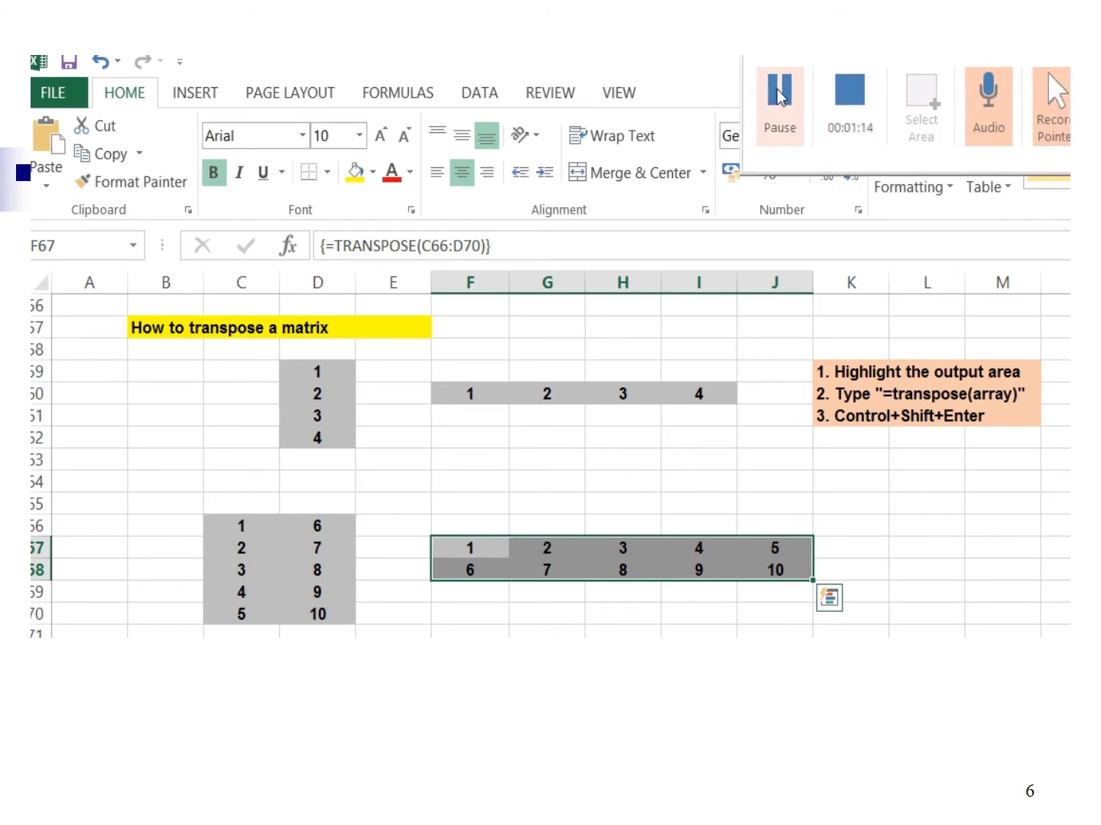
click(779, 106)
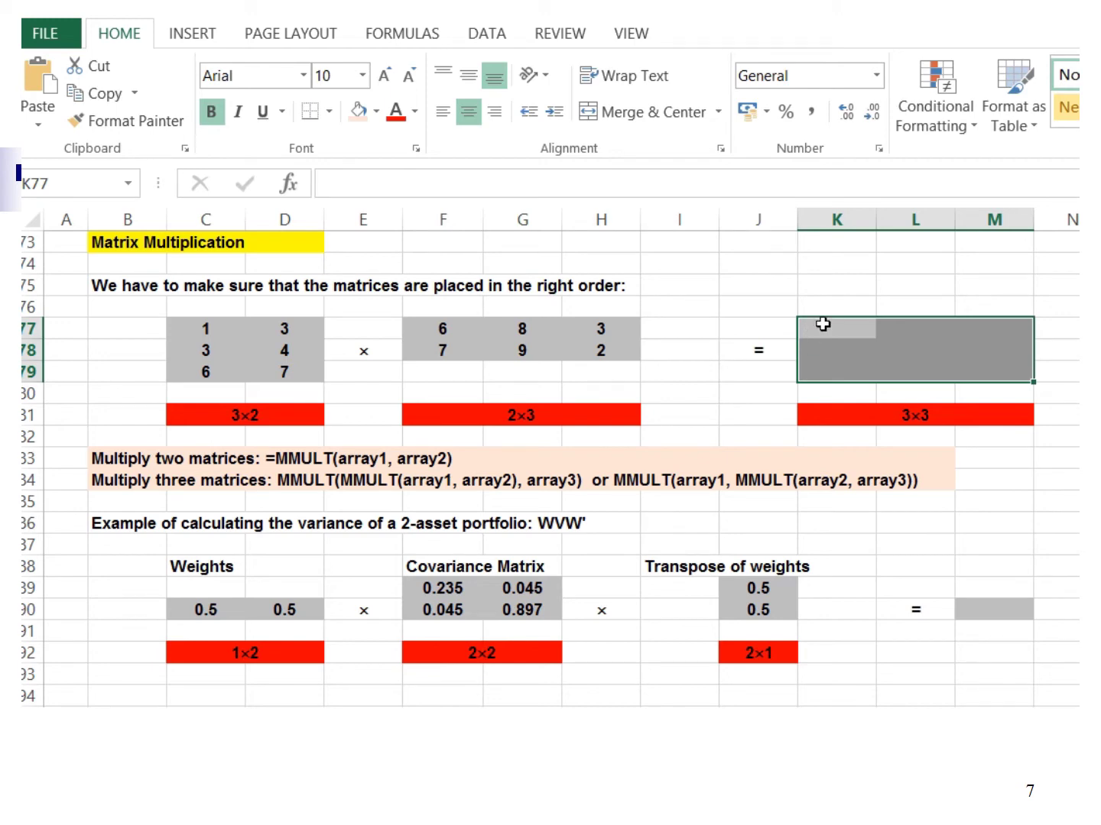
Multiply the 3×2 and 2×3 matrices by entering the array formula =MMULT(C77:D79,F77:H78) in K77:M79.
drag(822, 324, 976, 368)
click(368, 186)
text(=)
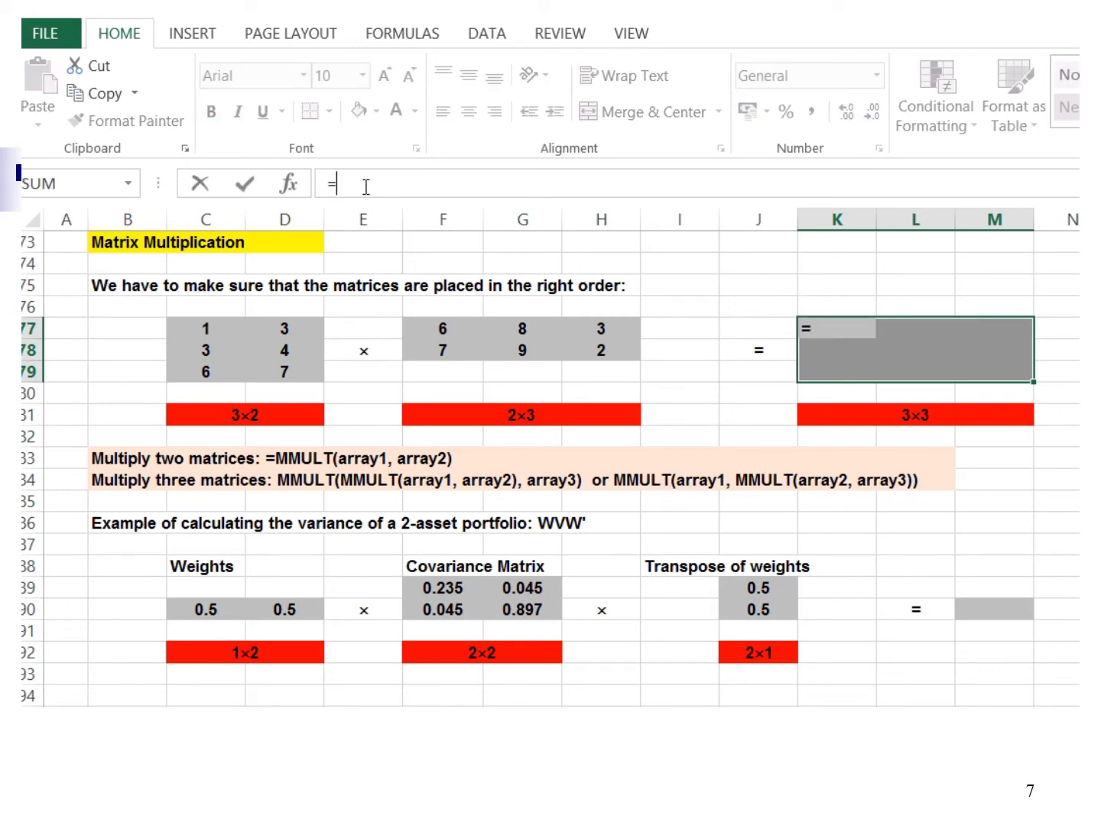
text(MMU)
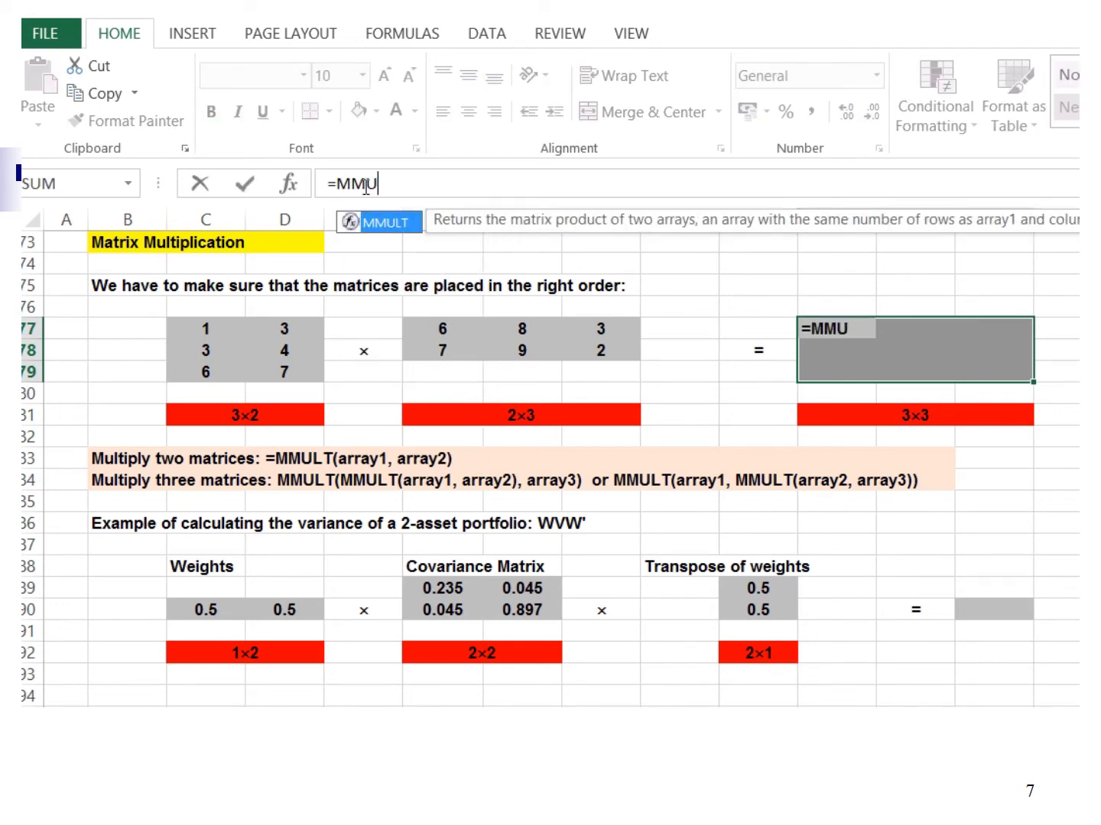
text(LT()
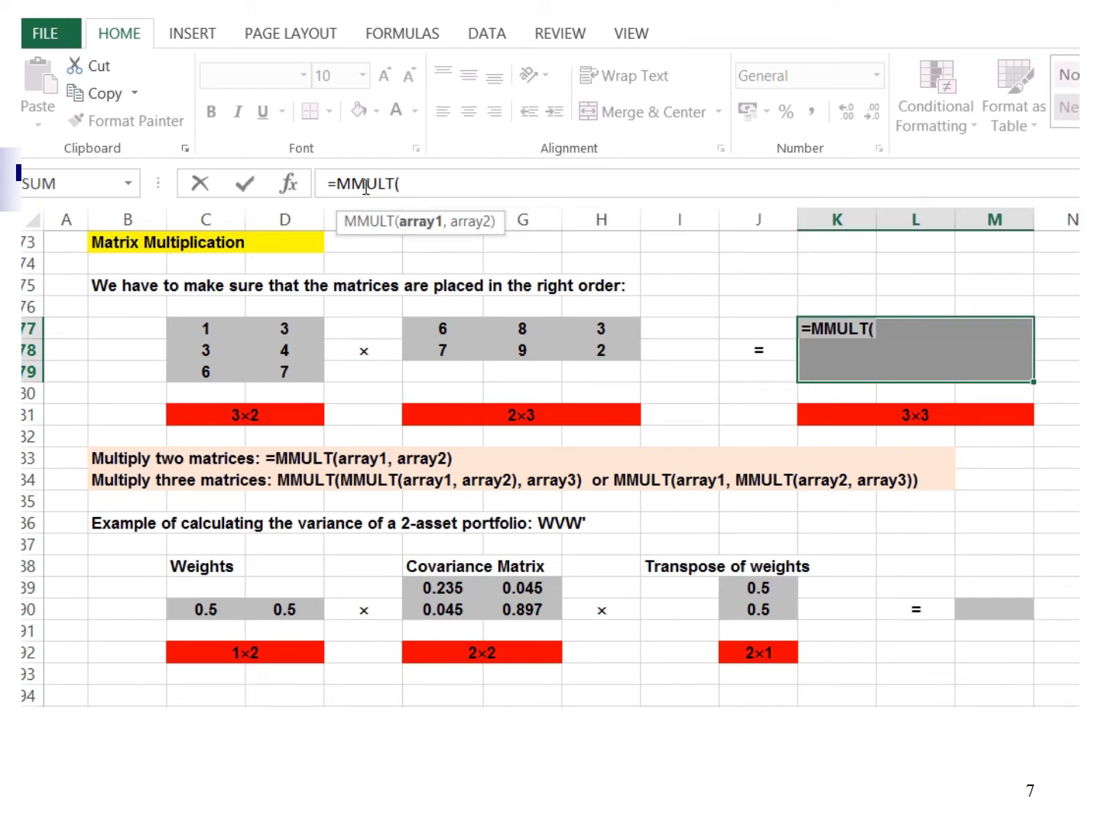
drag(189, 326, 267, 371)
text(,)
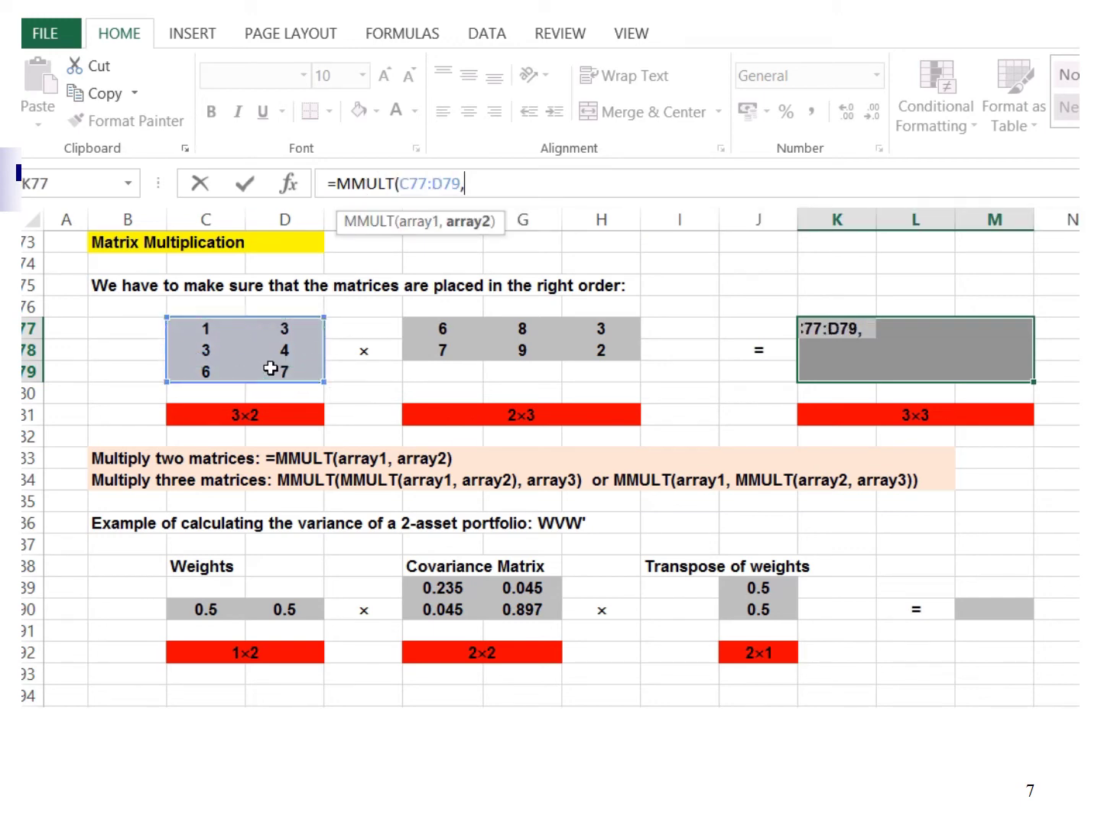
drag(439, 319, 572, 355)
text())
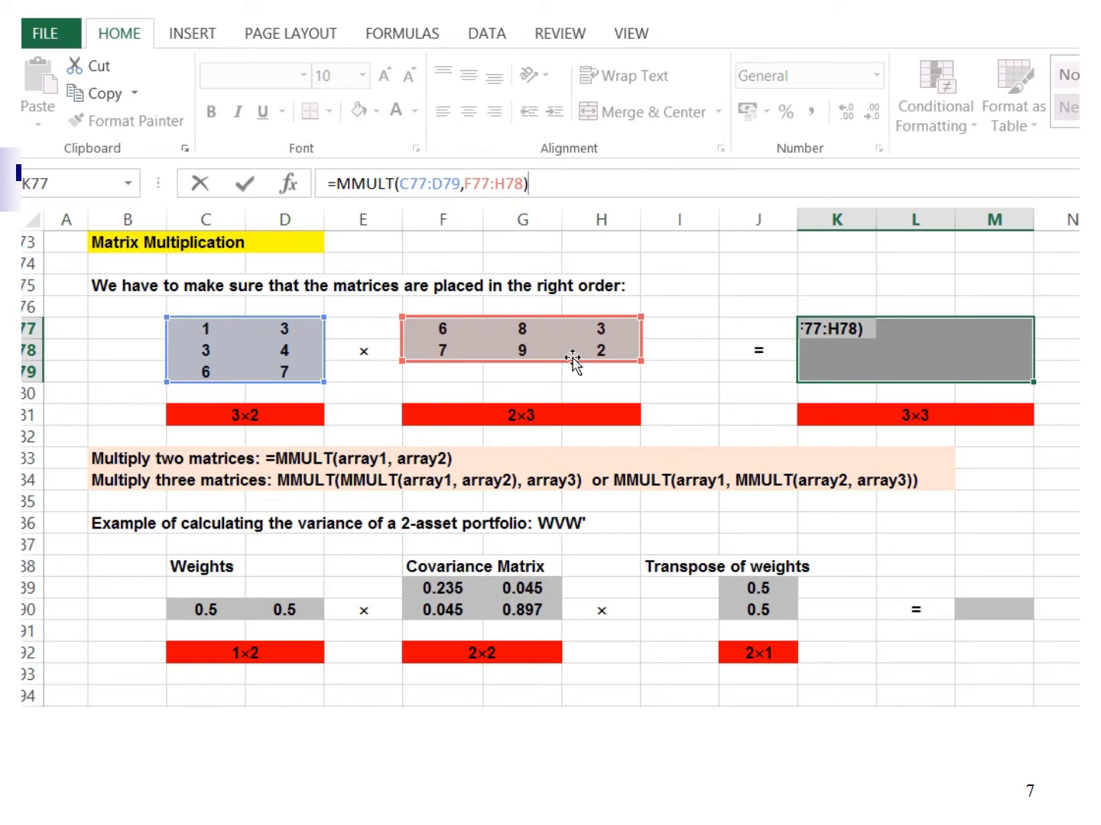
key(ctrl+shift+Return)
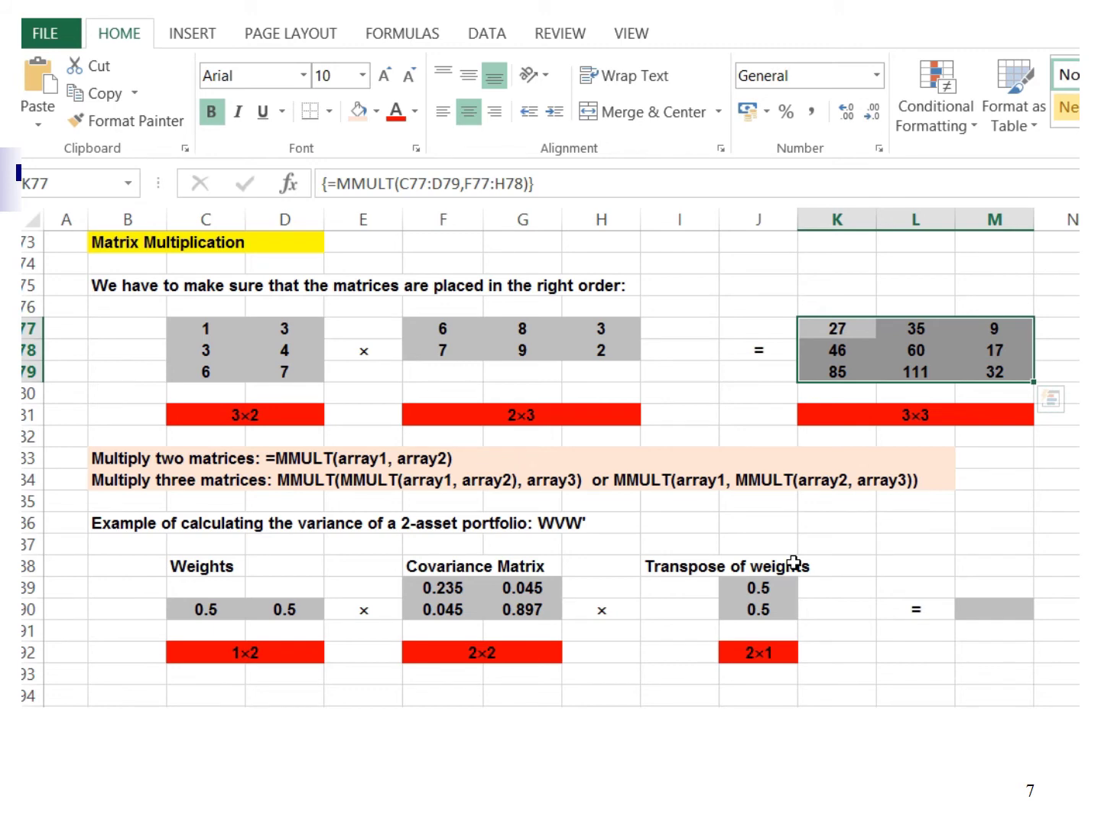
Write =MMULT(C90:D90,F89:G90) in M90 to multiply the weights by the covariance matrix.
click(966, 613)
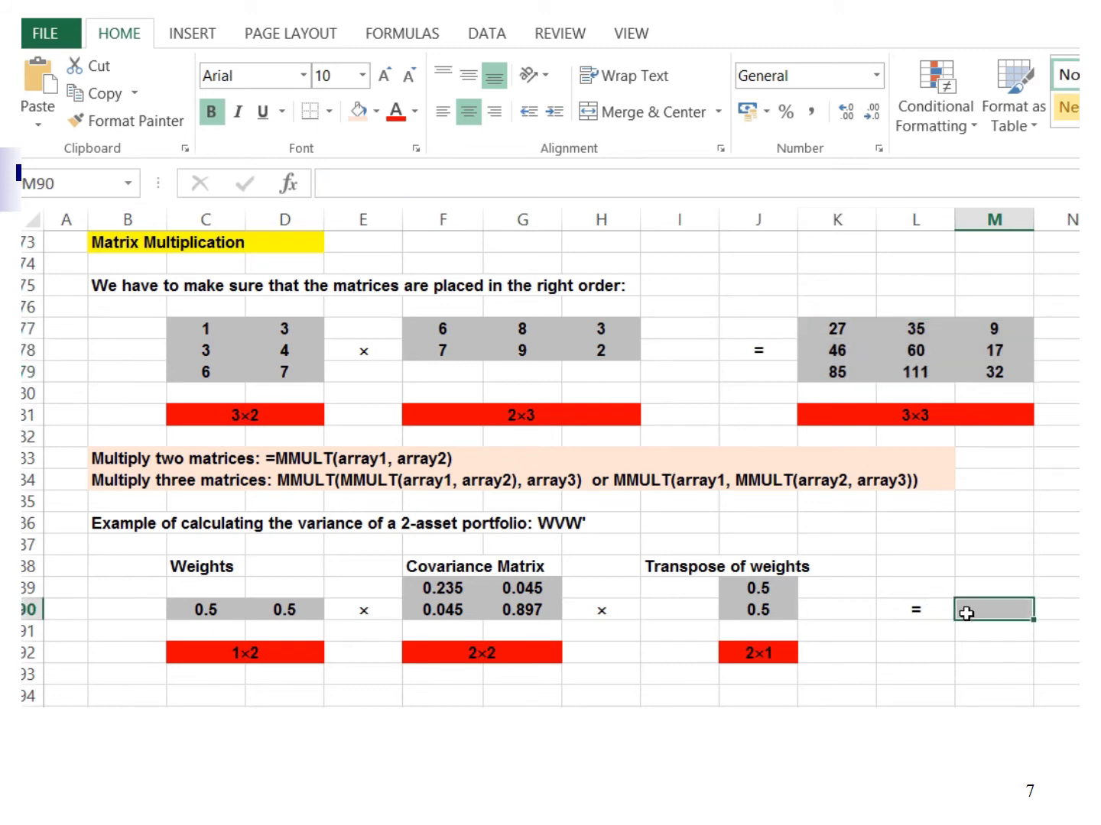
text(=)
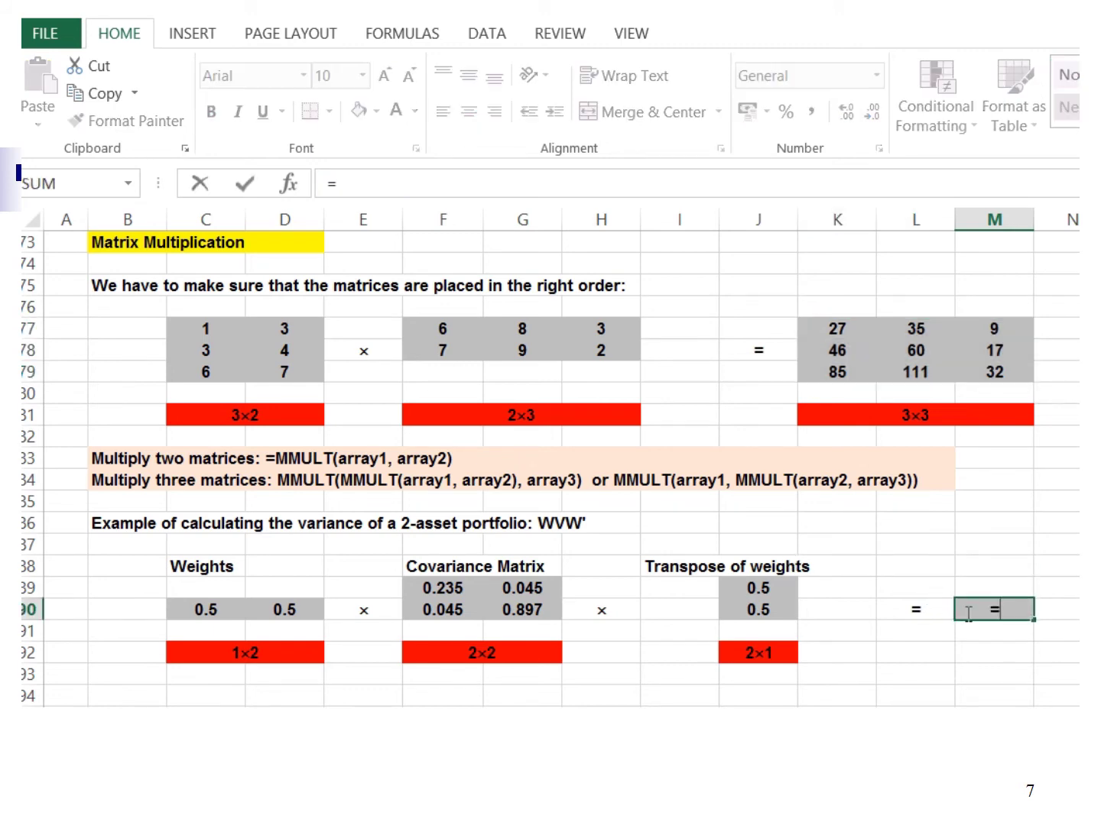
text(MMULT()
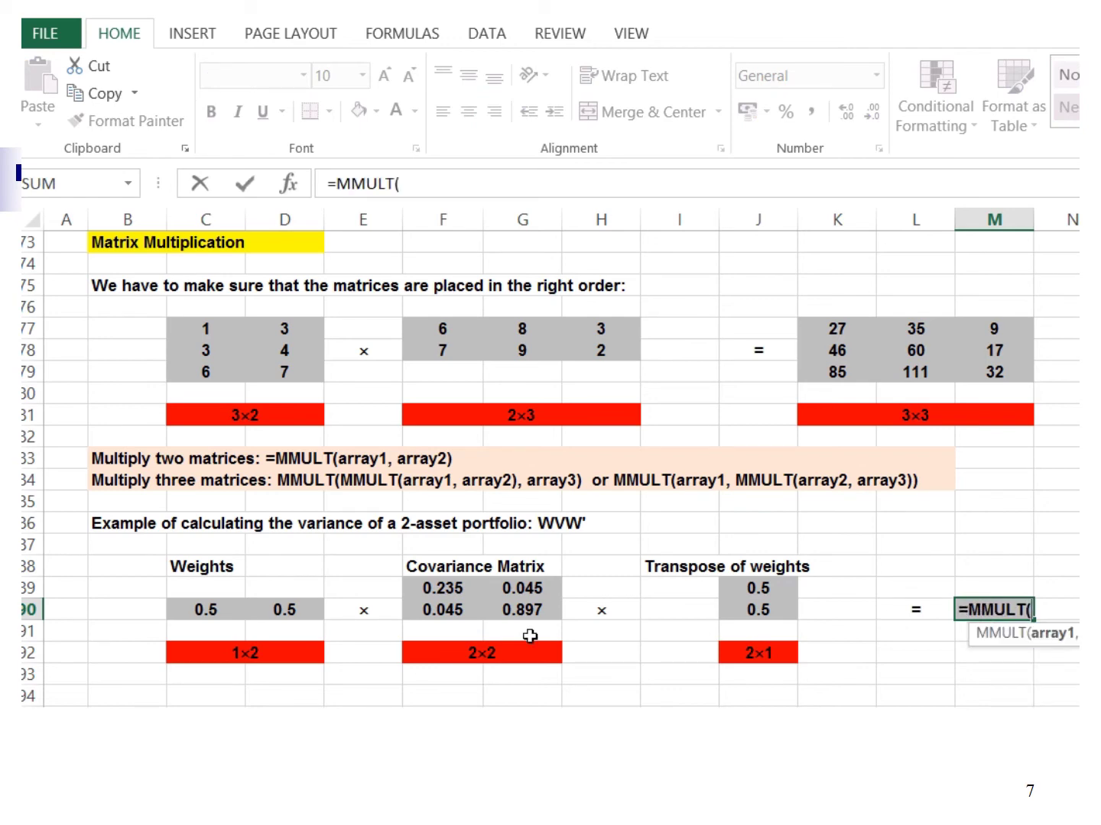
drag(201, 610, 280, 608)
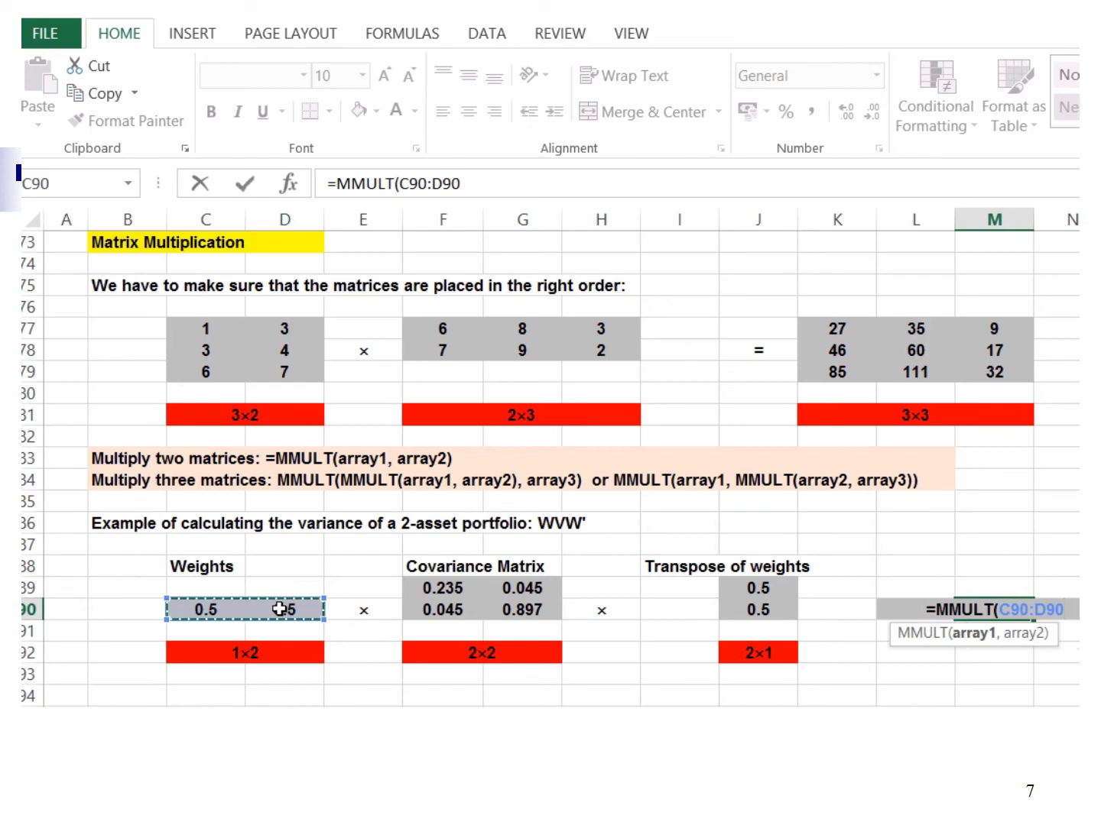
text(,)
drag(441, 593, 512, 606)
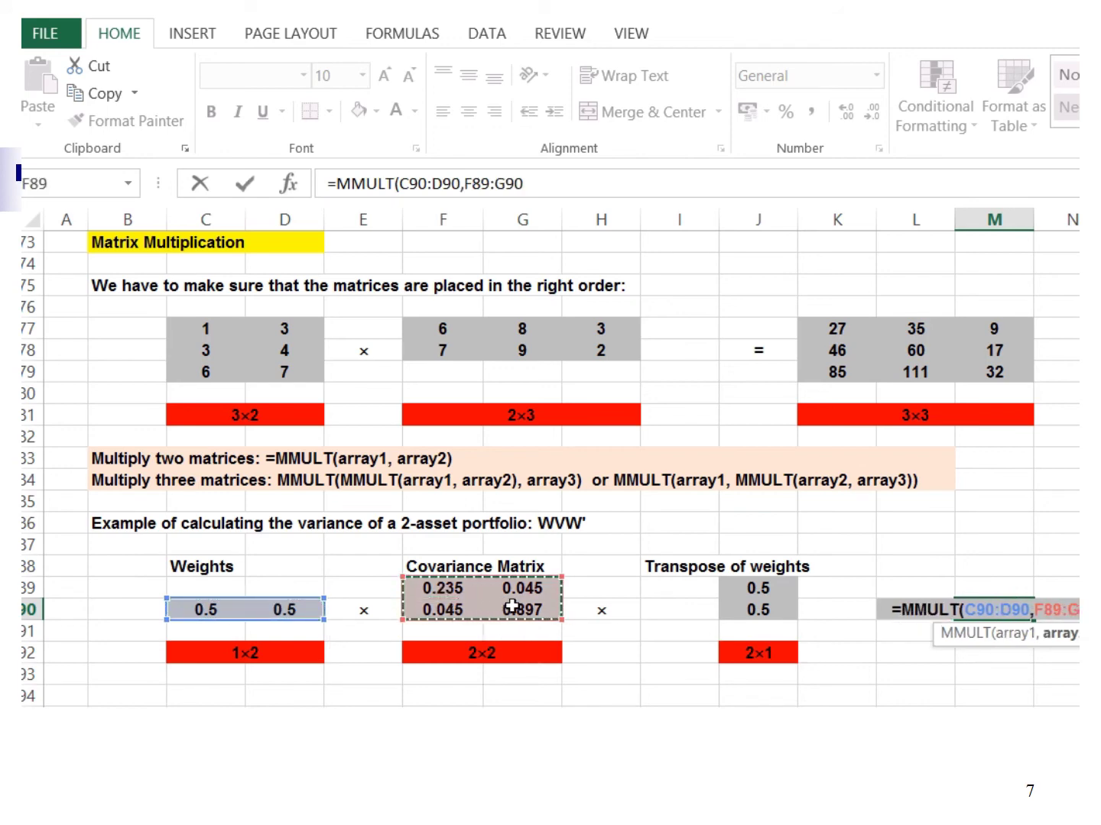
text())
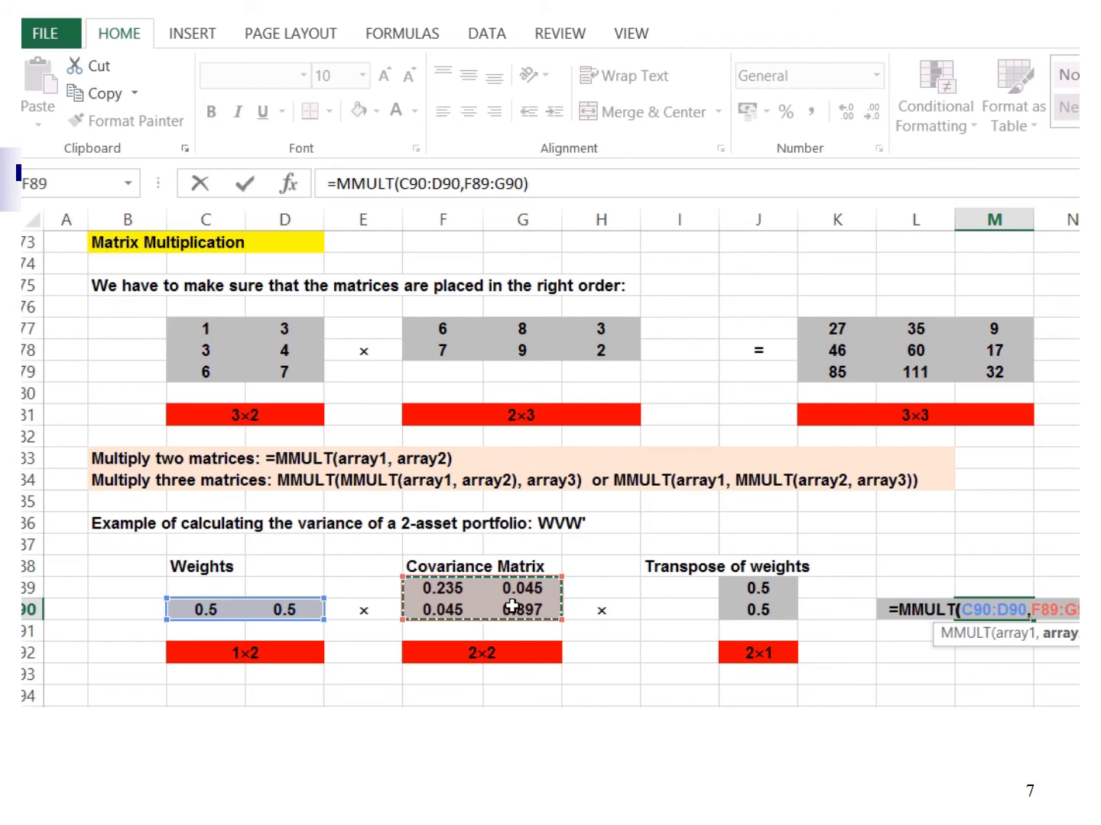
Extend the product in M90 with the transposed weights, entering =MMULT(MMULT(C90:D90,F89:G90),J89:J90) as the portfolio variance.
click(337, 183)
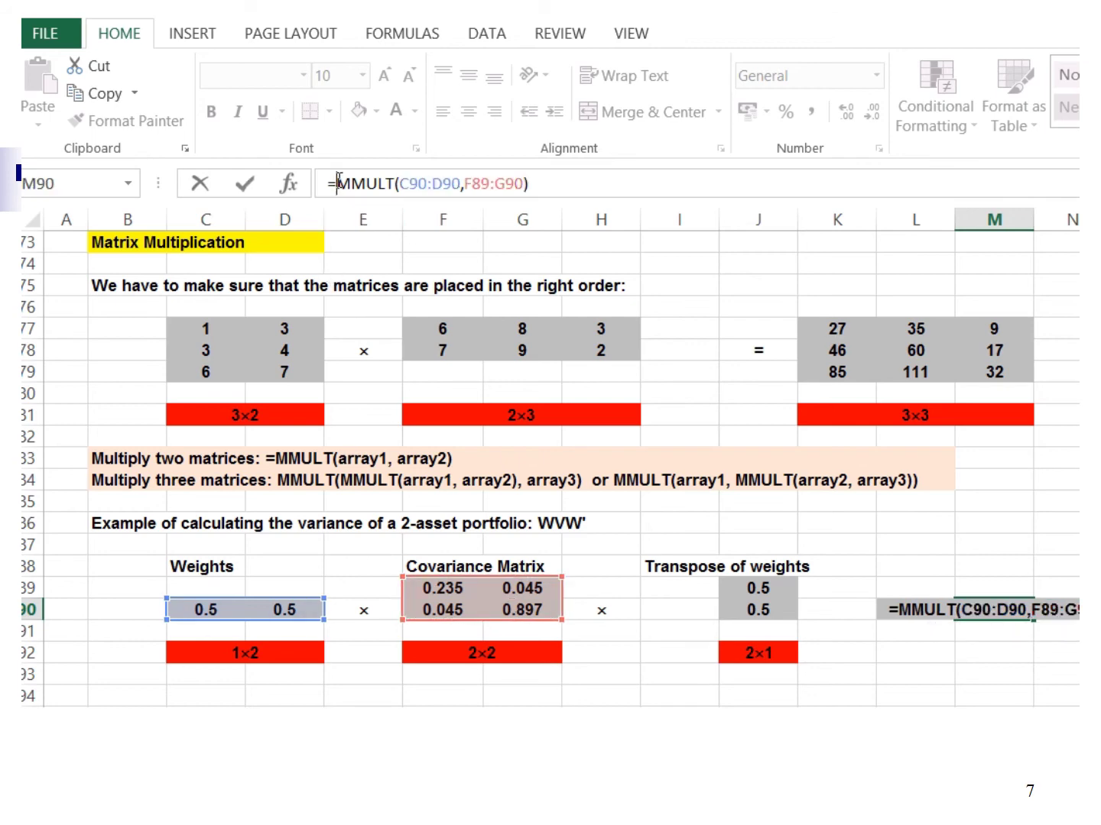
text(MMULT()
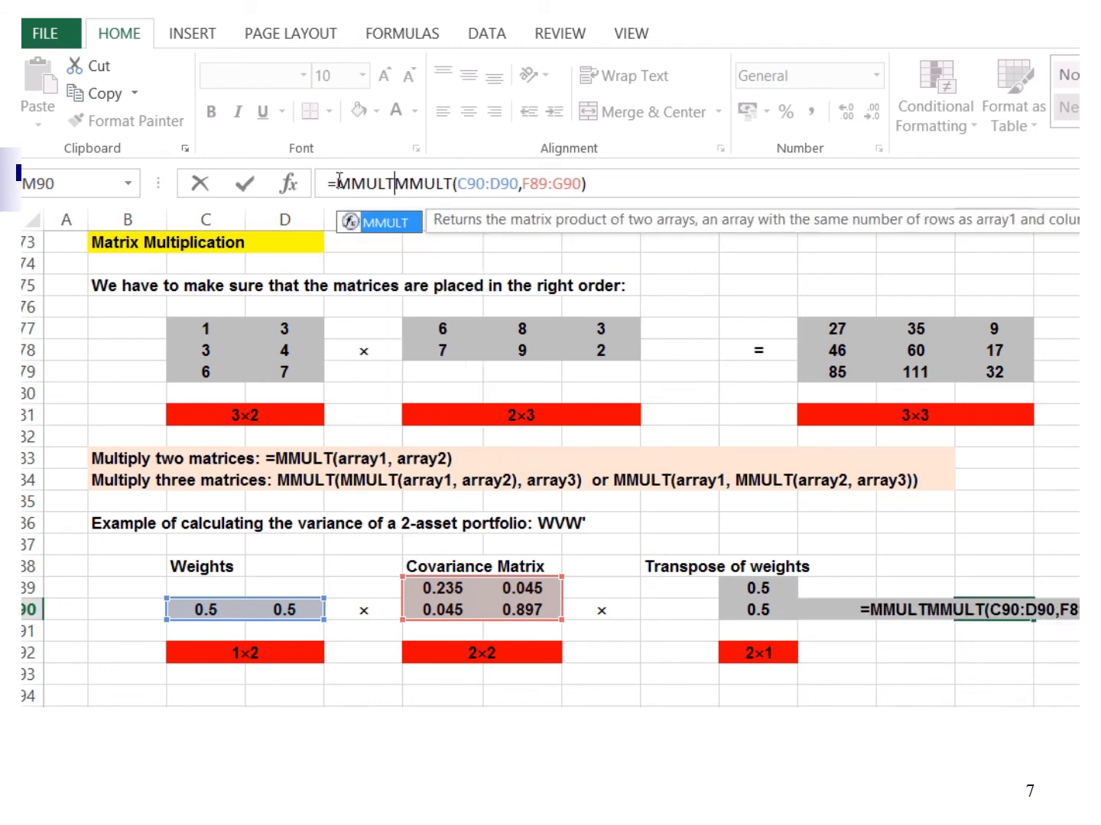
click(598, 184)
text(,)
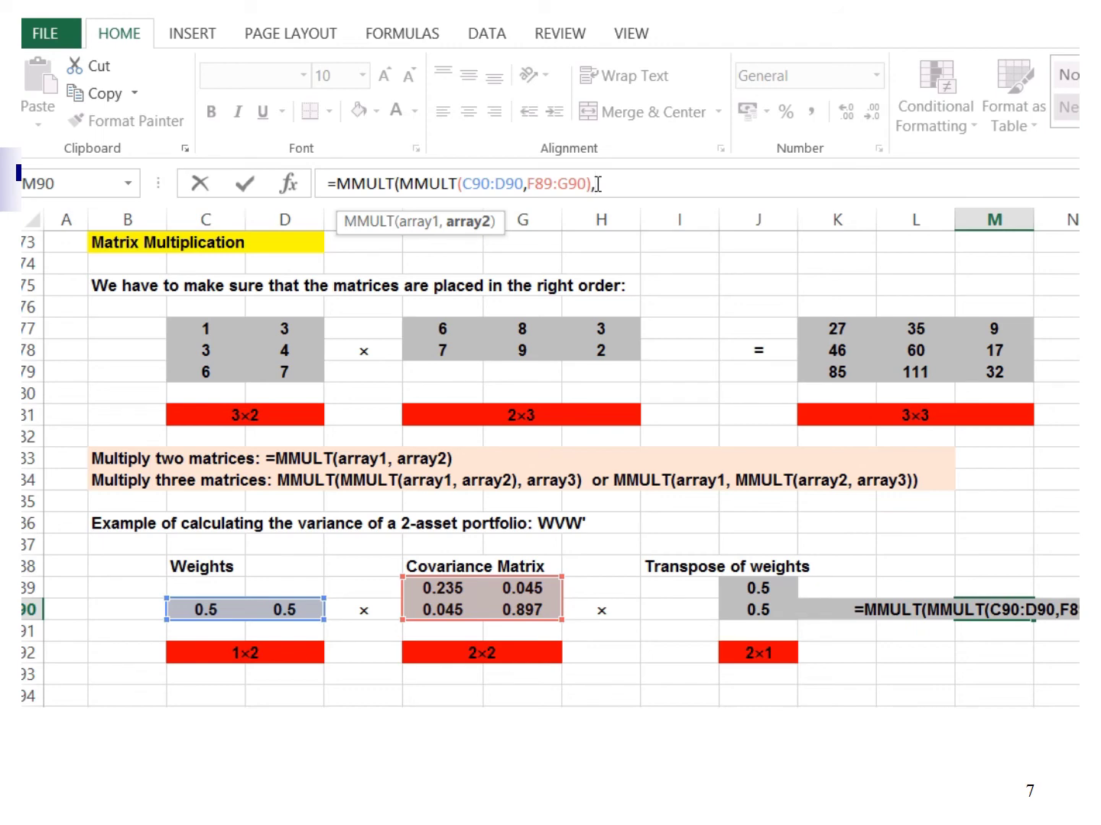
mouse_move(749, 587)
mouse_down()
mouse_move(753, 611)
mouse_move(753, 599)
mouse_up()
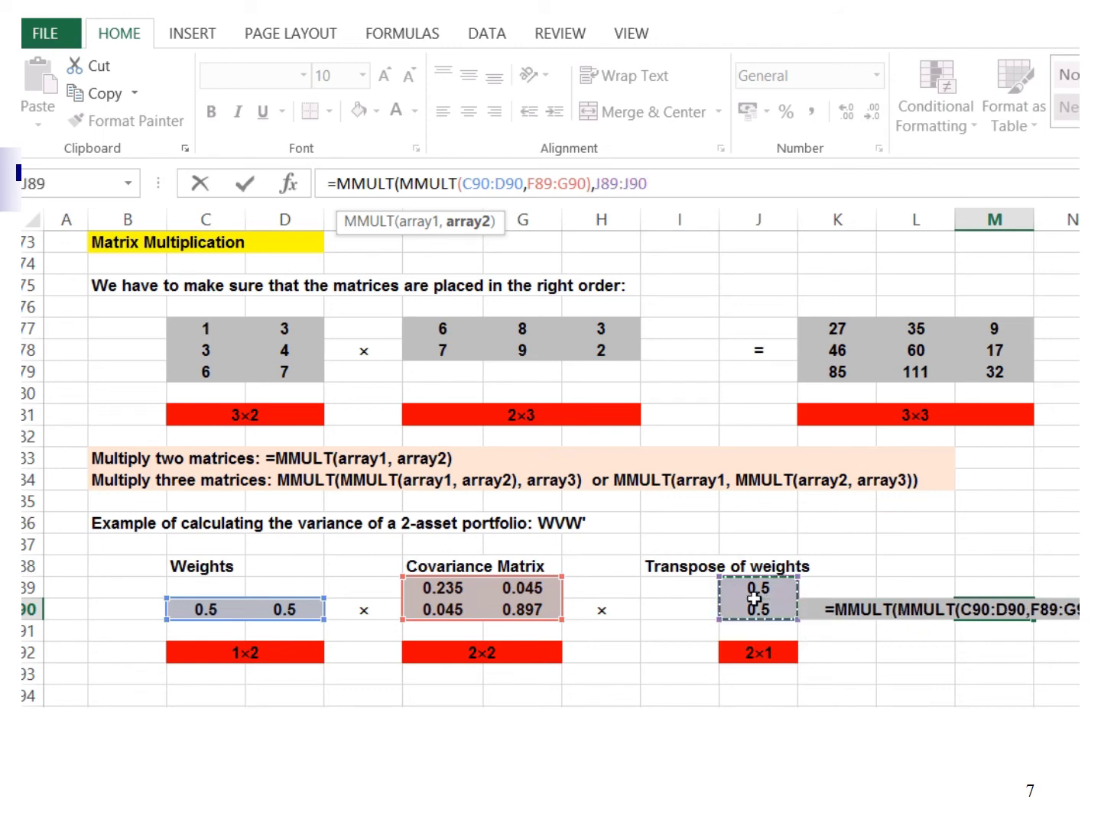
text())
key(Return)
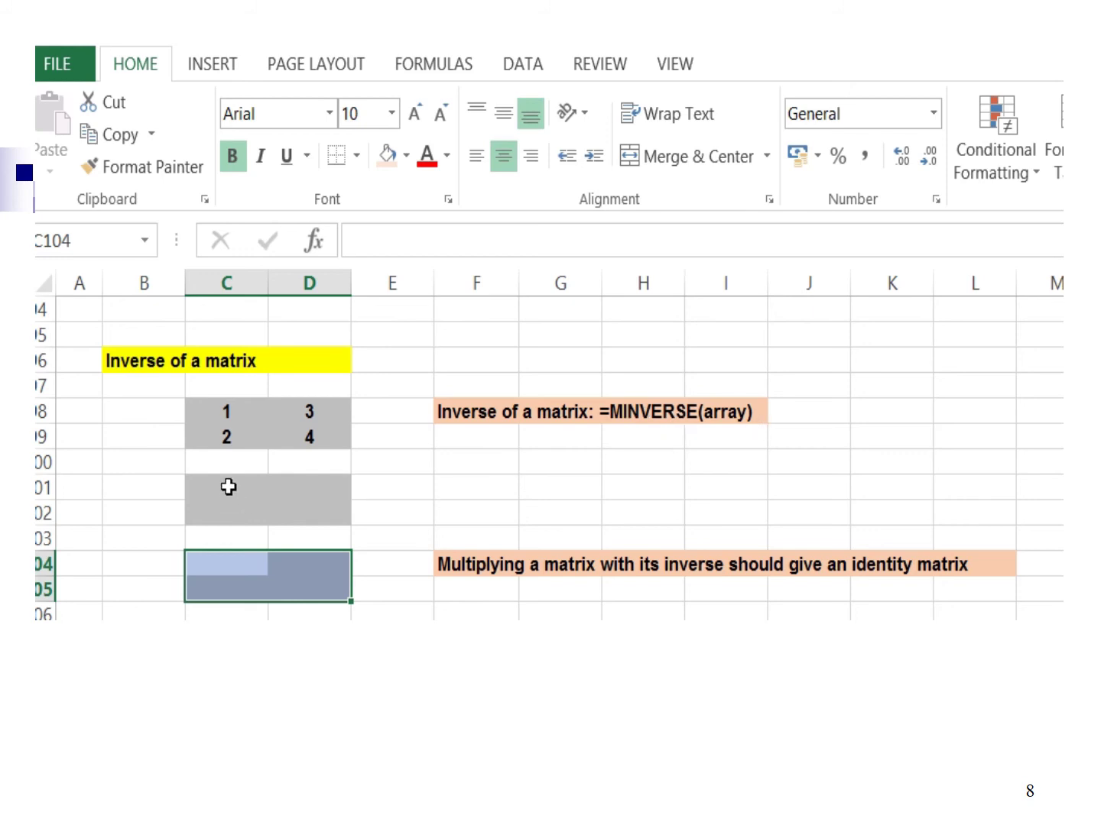
Invert the 2×2 matrix by entering the array formula =MINVERSE(C98:D99) in C101:D102.
drag(227, 484, 291, 507)
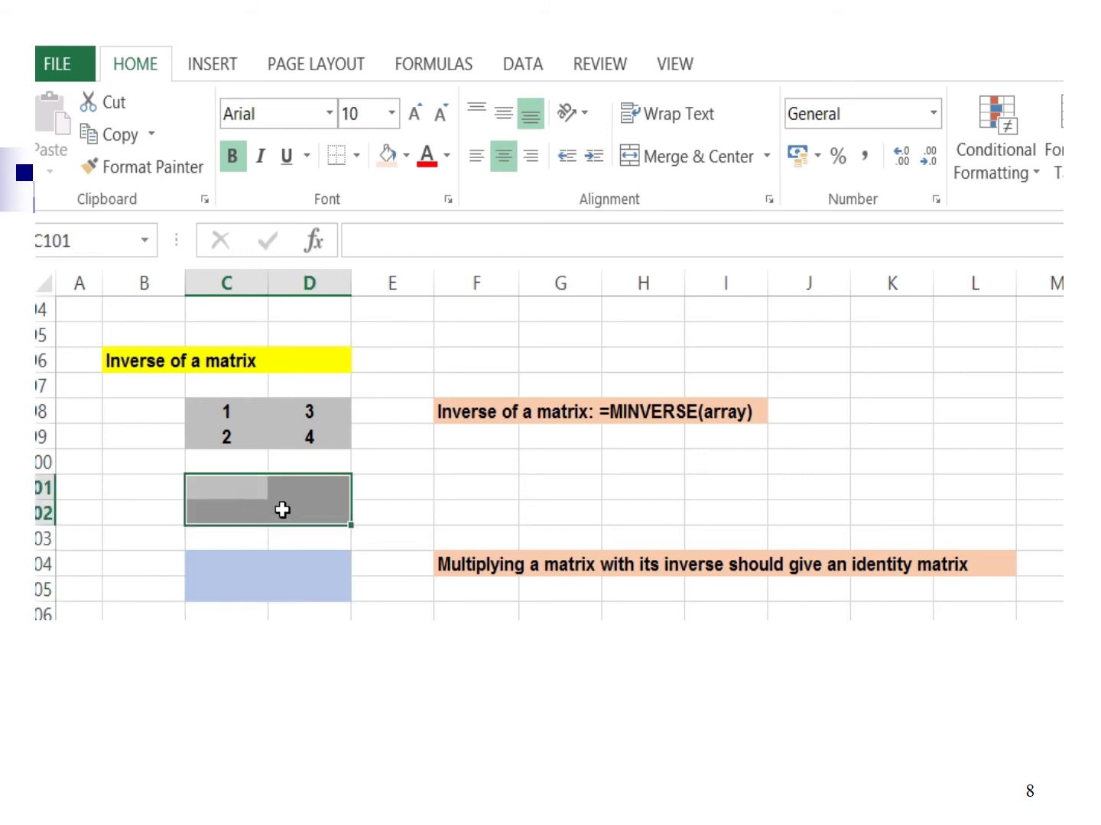
text(=)
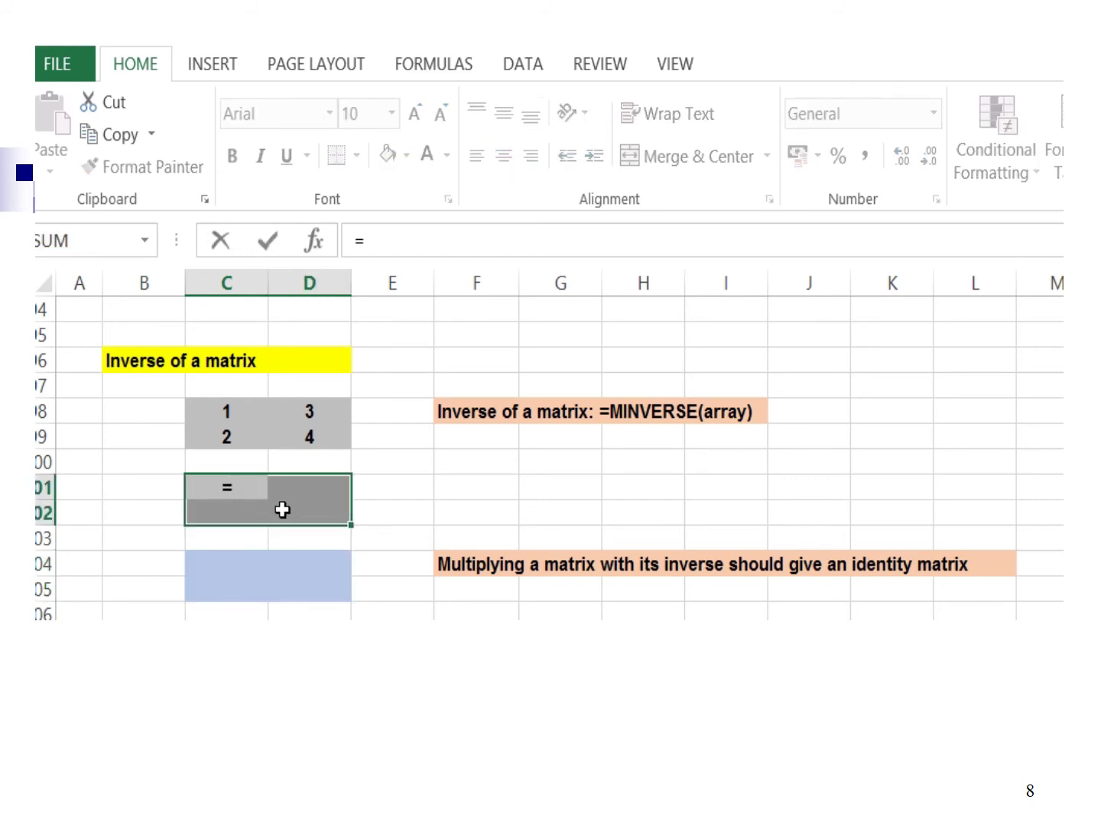
text(MIN)
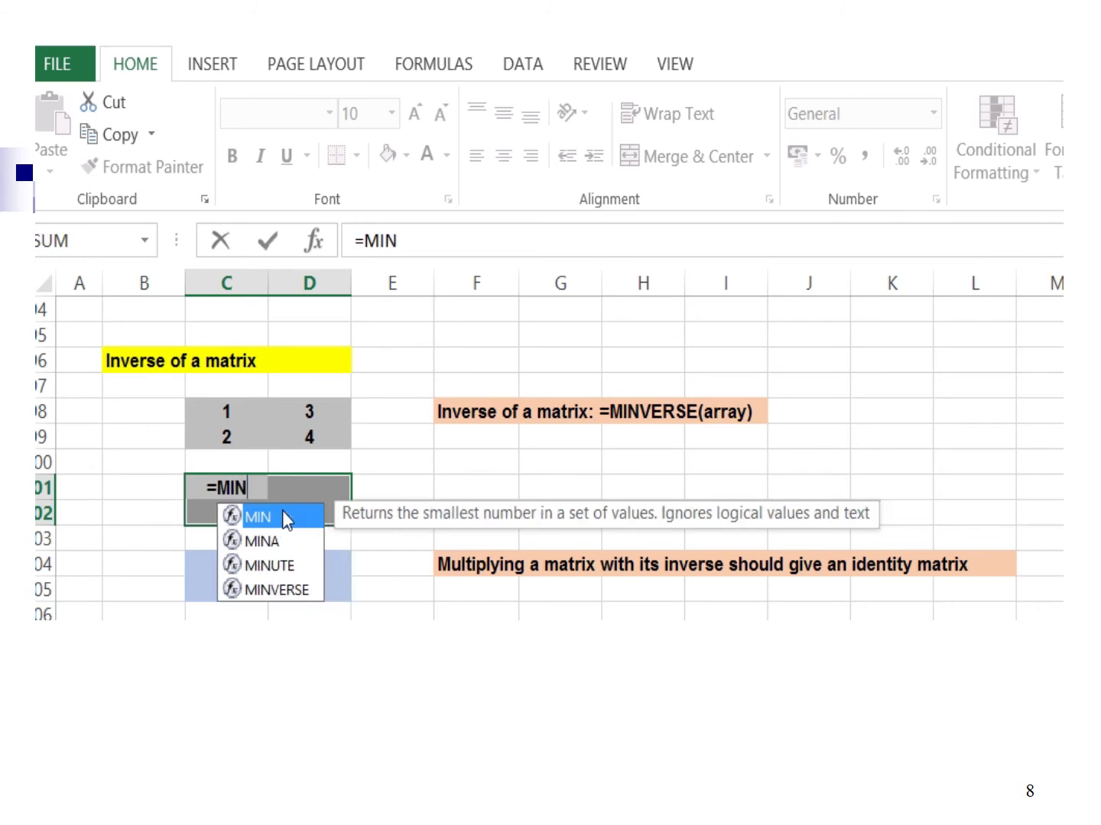
text(VERSE()
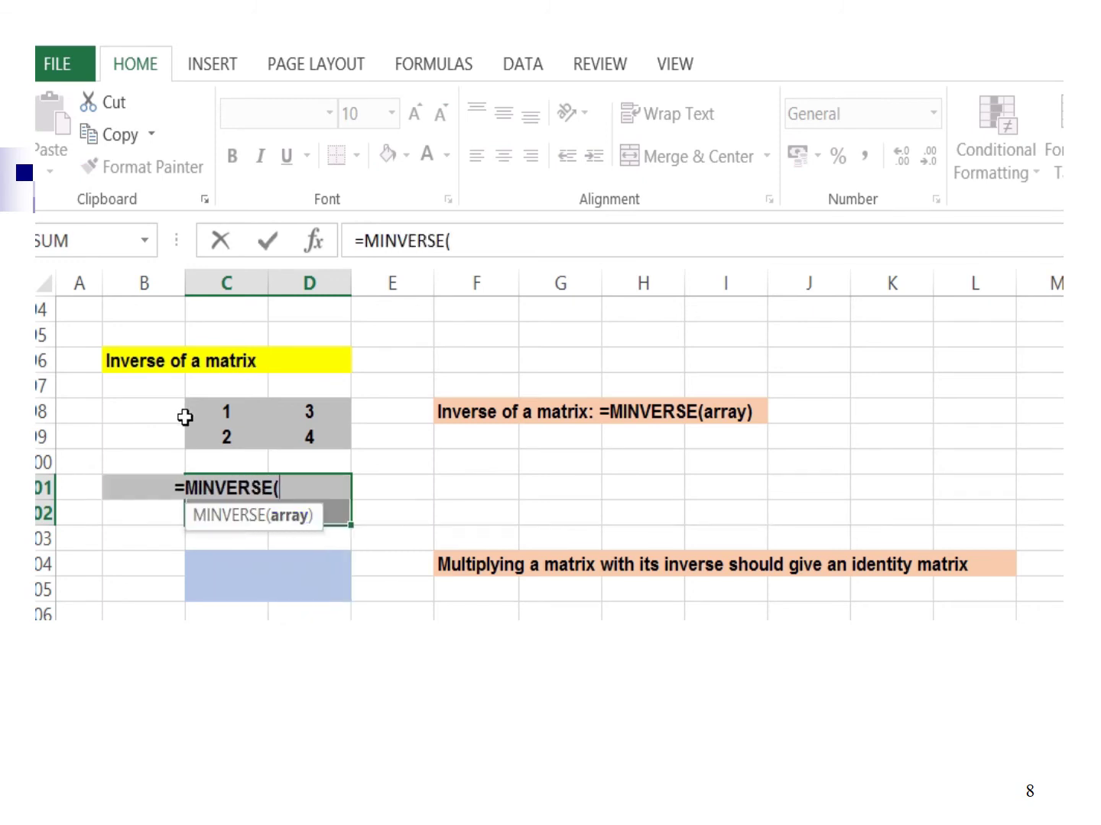
drag(201, 412, 276, 435)
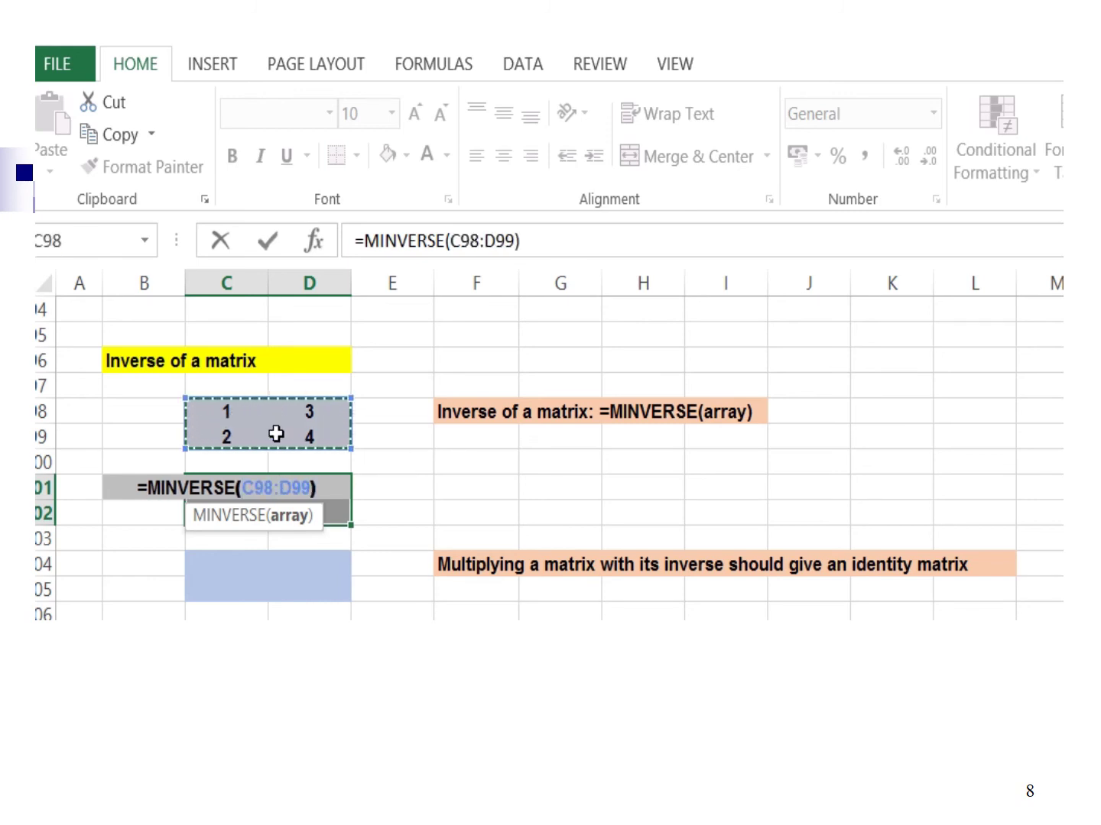
text())
key(ctrl+shift+Return)
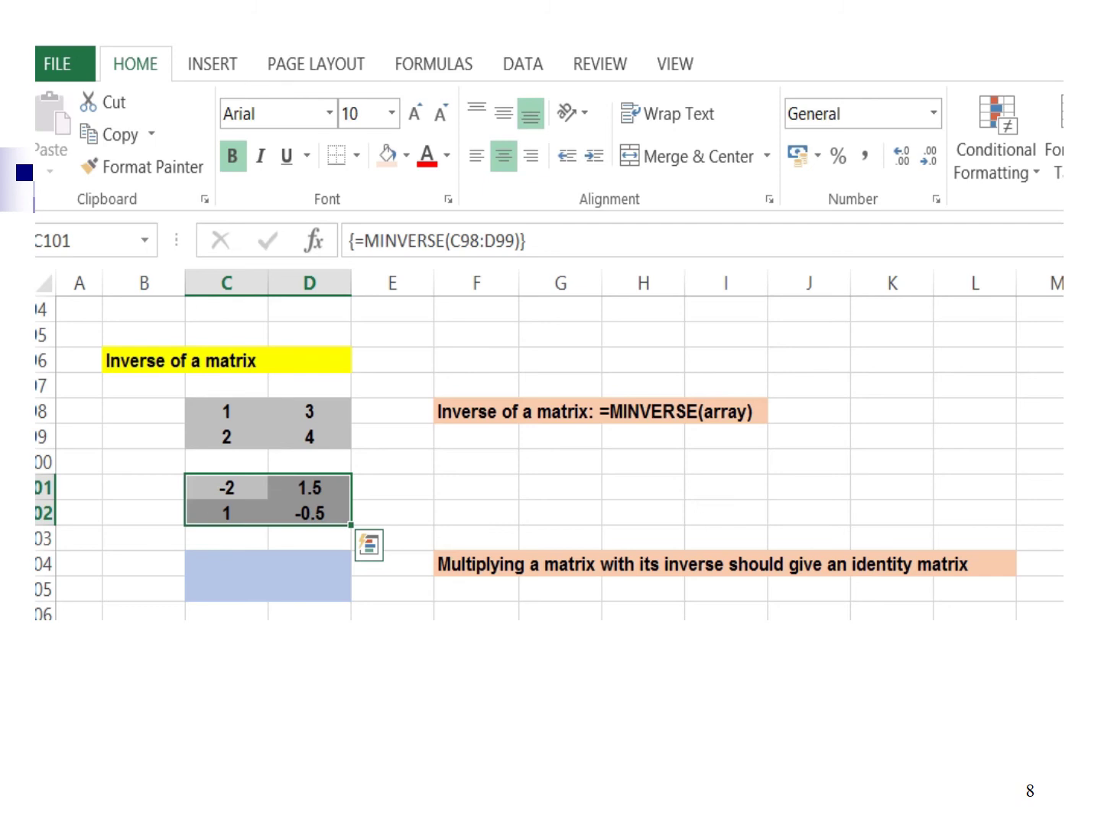
Multiply the 2×2 matrix by its inverse by entering the array formula =MMULT(C98:D99,C101:D102) in C104:D105.
click(224, 563)
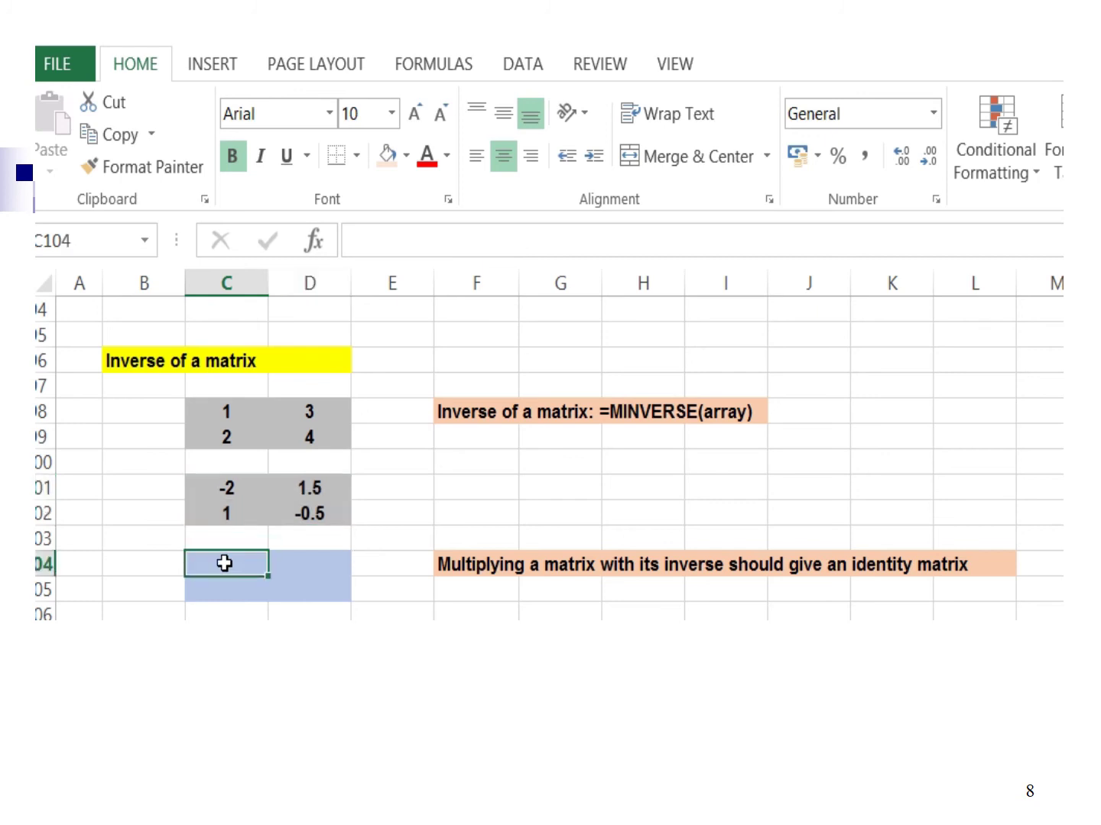
drag(223, 563, 307, 587)
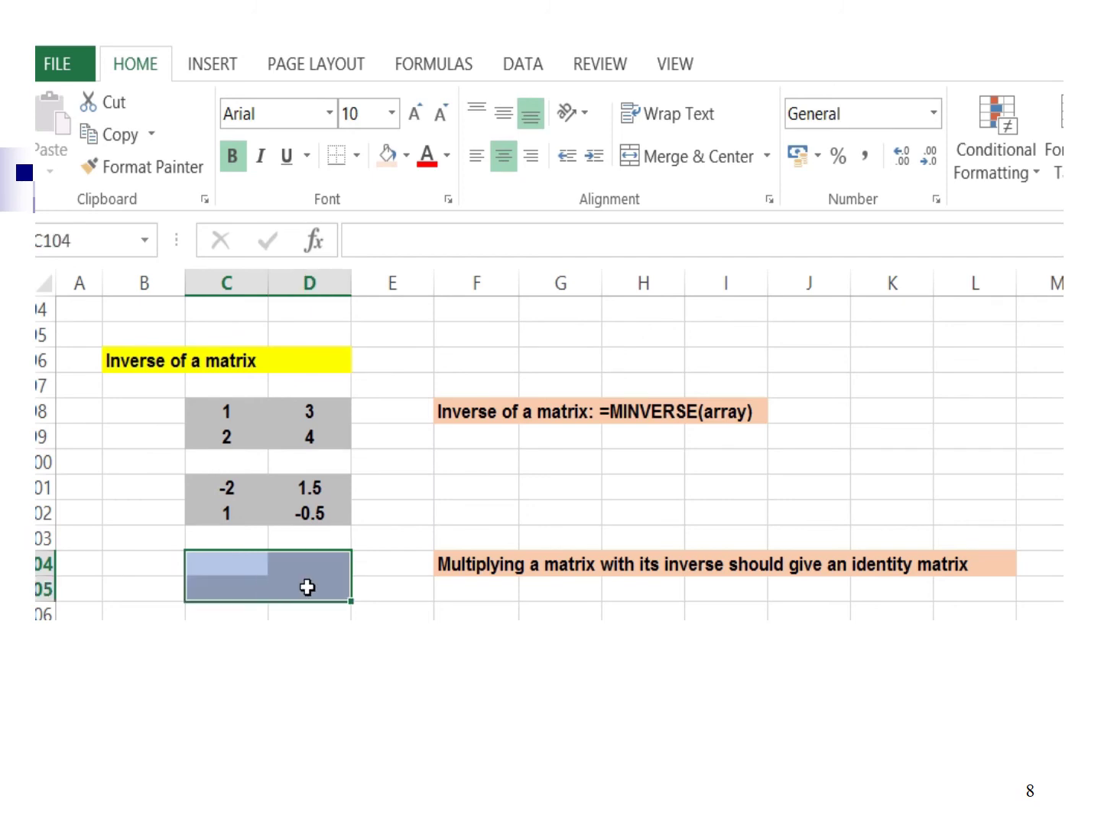
text(=MMU)
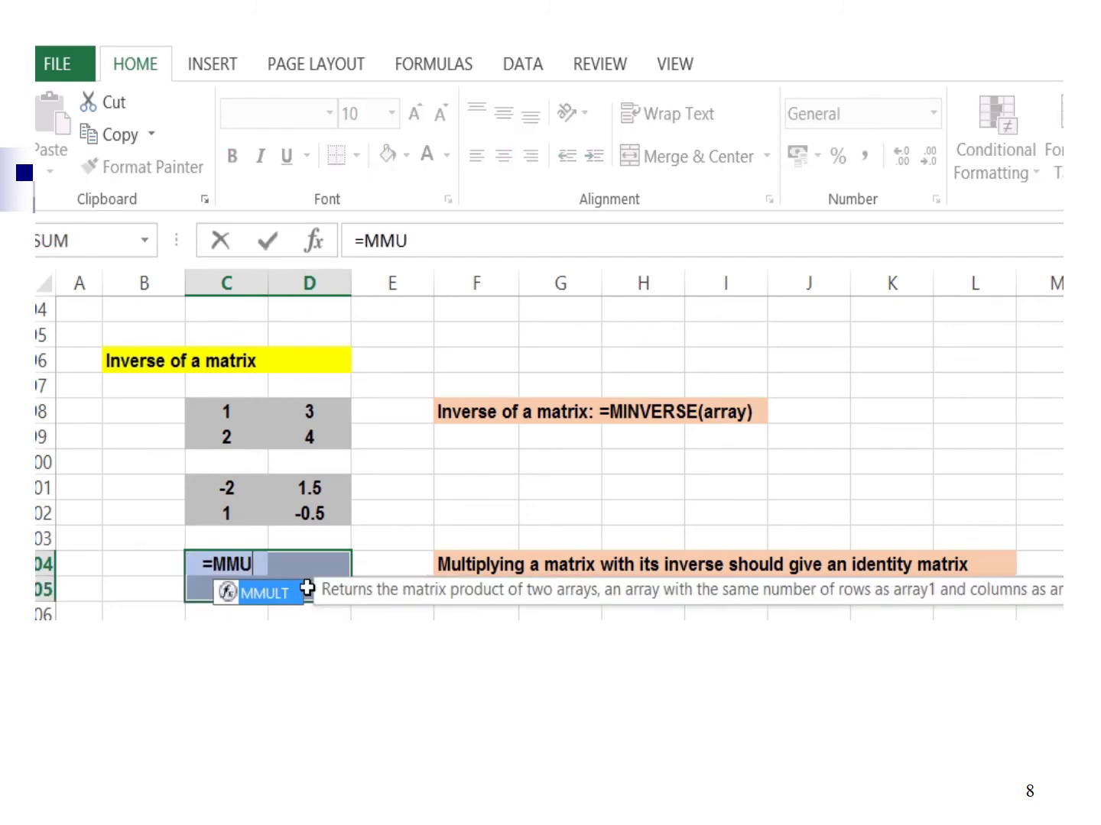
text(LT()
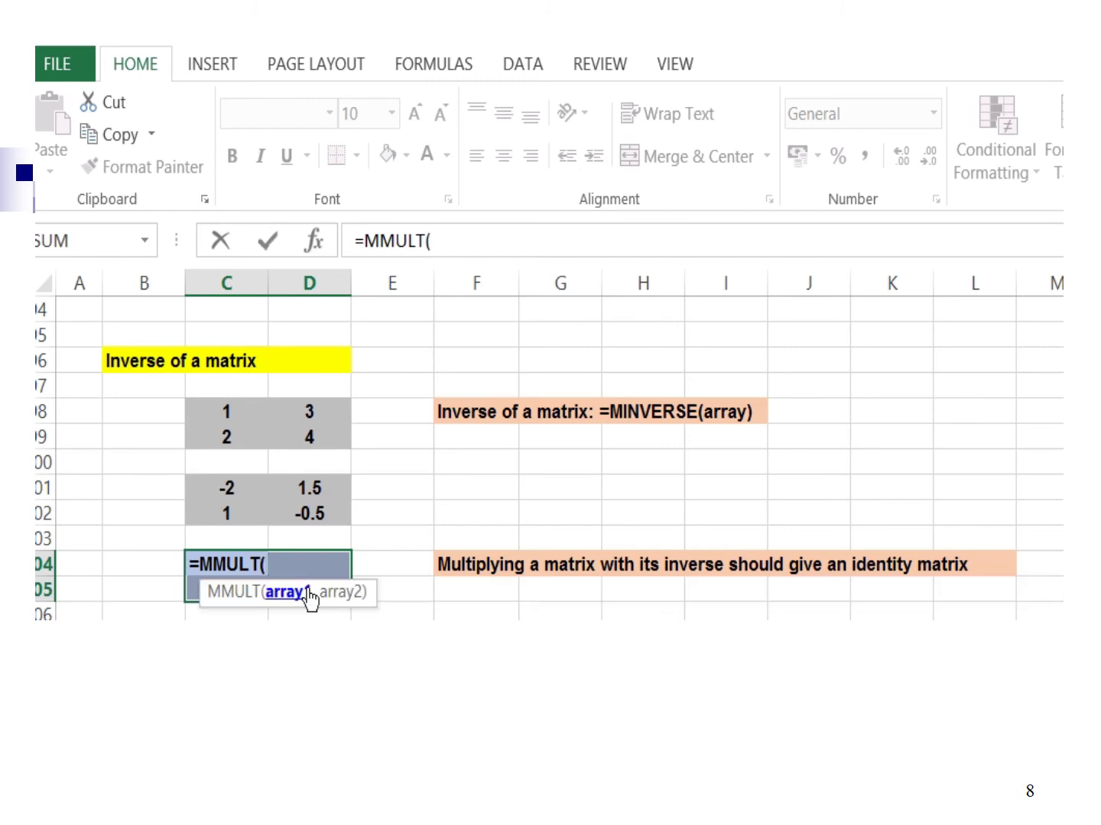
drag(196, 419, 306, 433)
text(,)
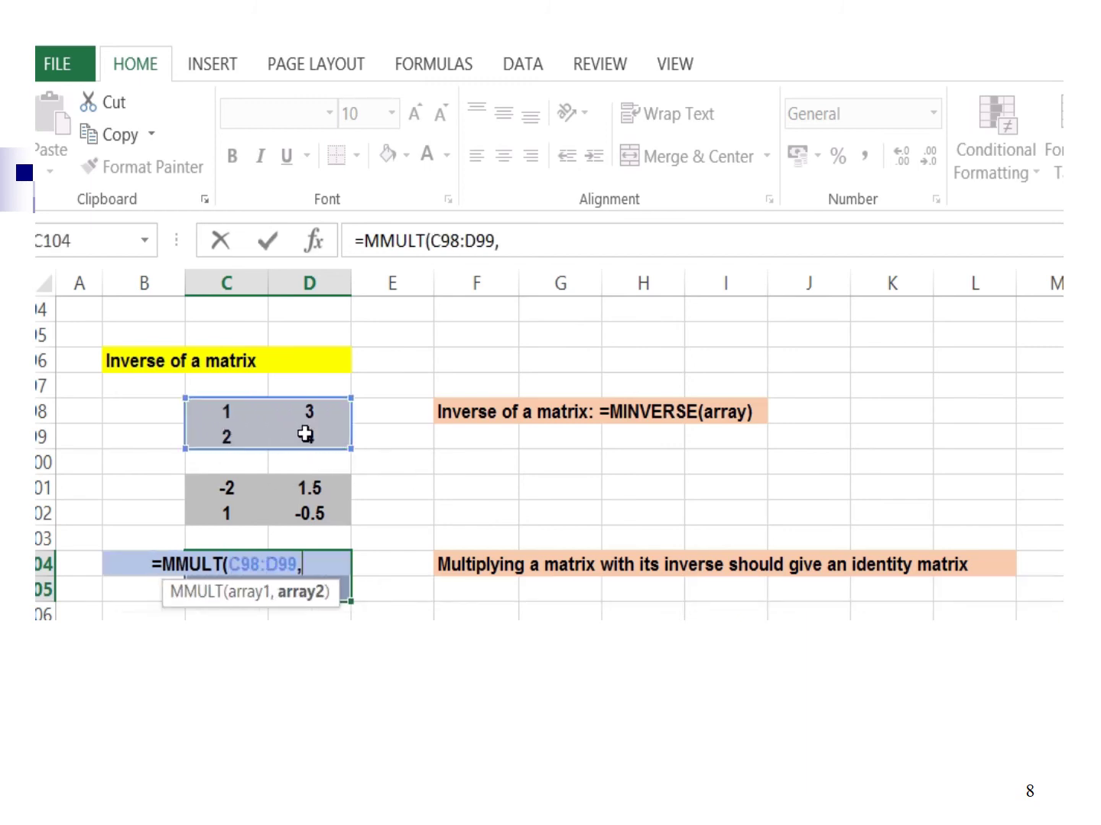
drag(217, 487, 284, 505)
text())
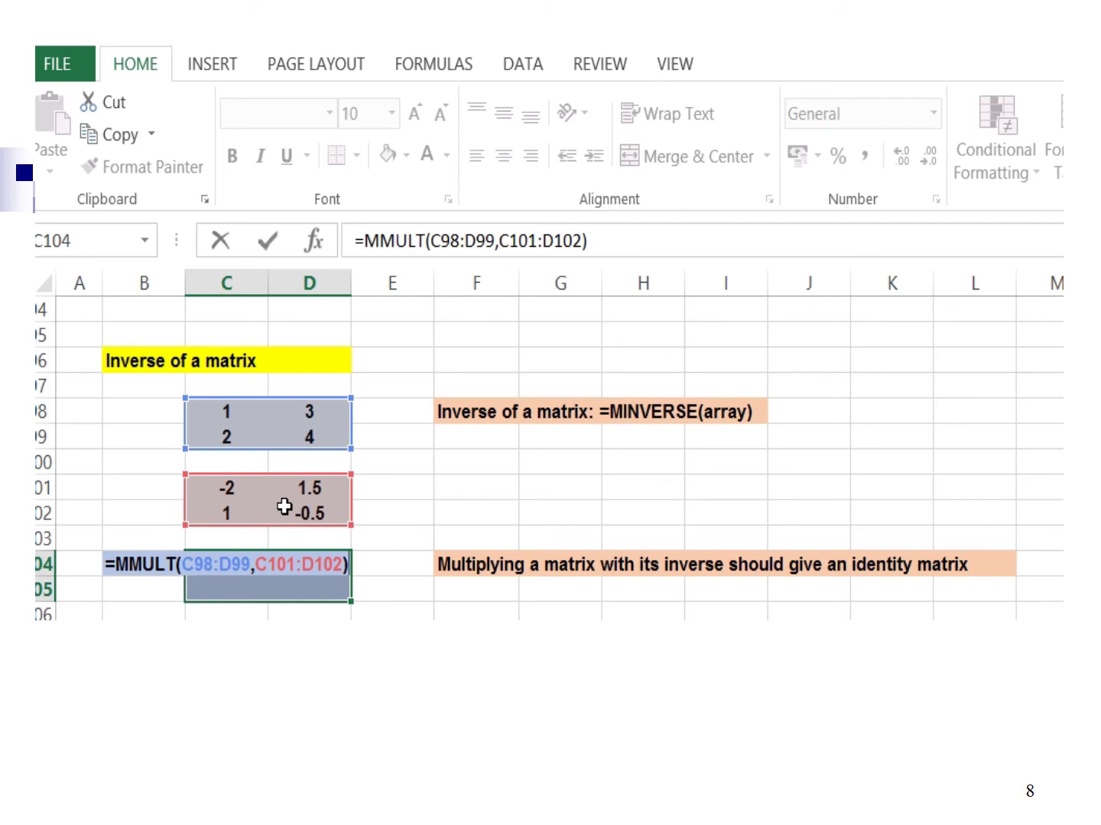
key(ctrl+shift+Return)
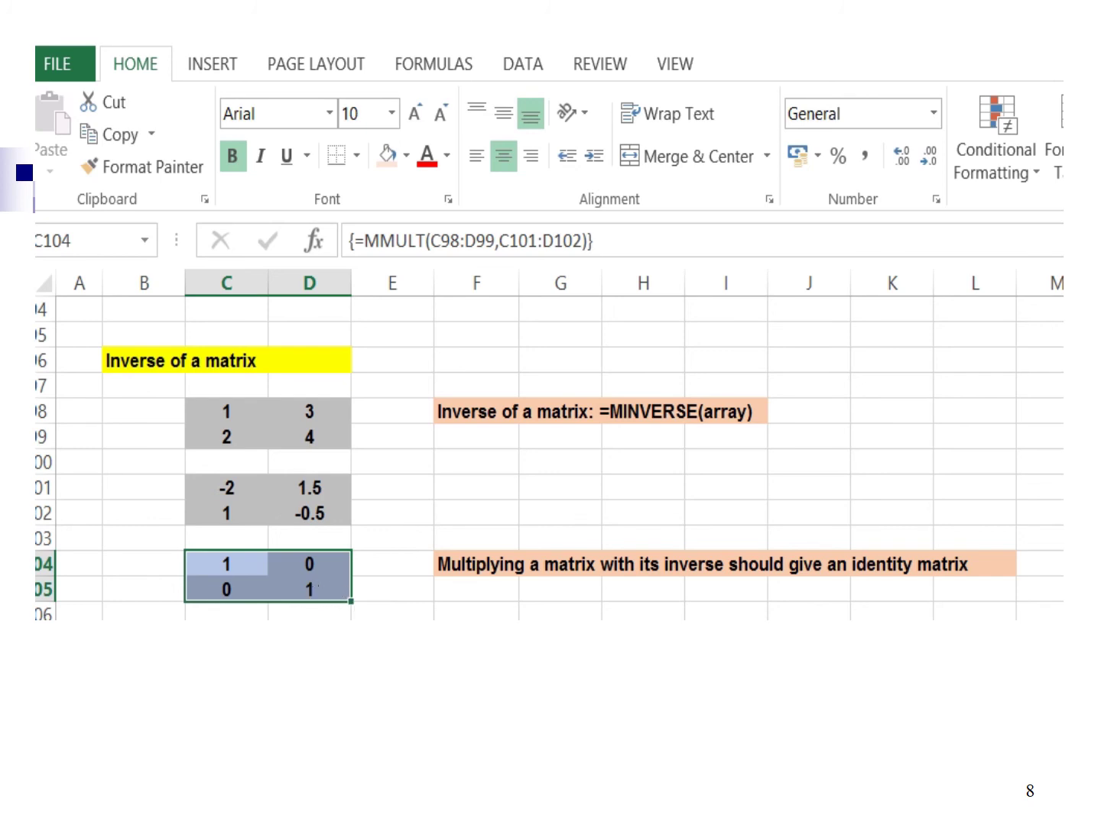
Invert the simultaneous equations' 3×3 coefficient matrix by entering the array formula =MINVERSE(F119:H121) in F124:H126.
mouse_move(897, 54)
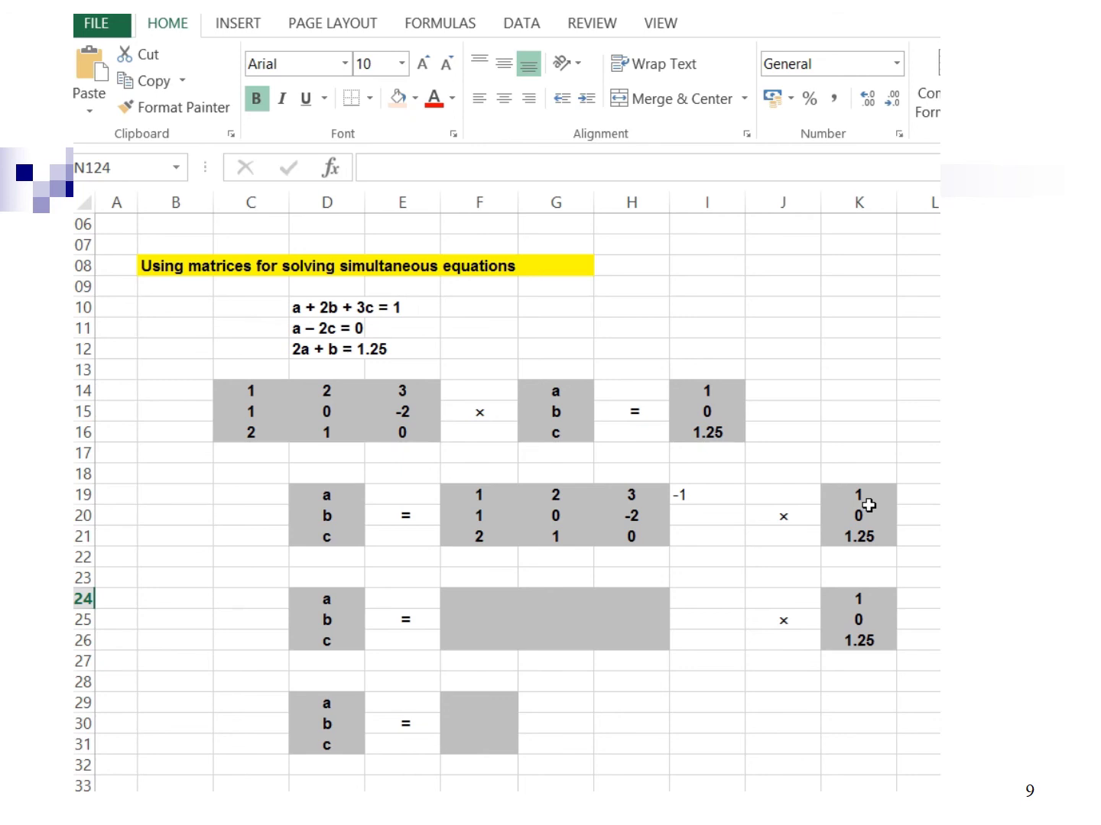
click(497, 599)
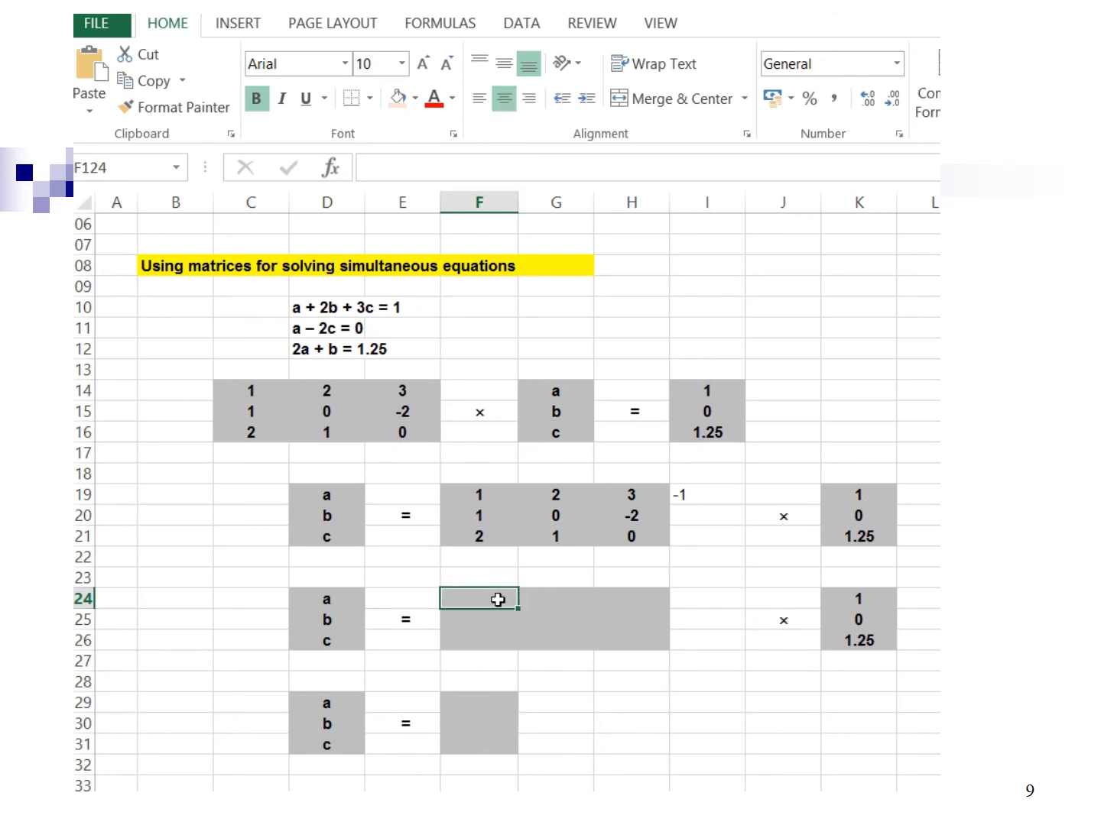
drag(474, 600, 622, 633)
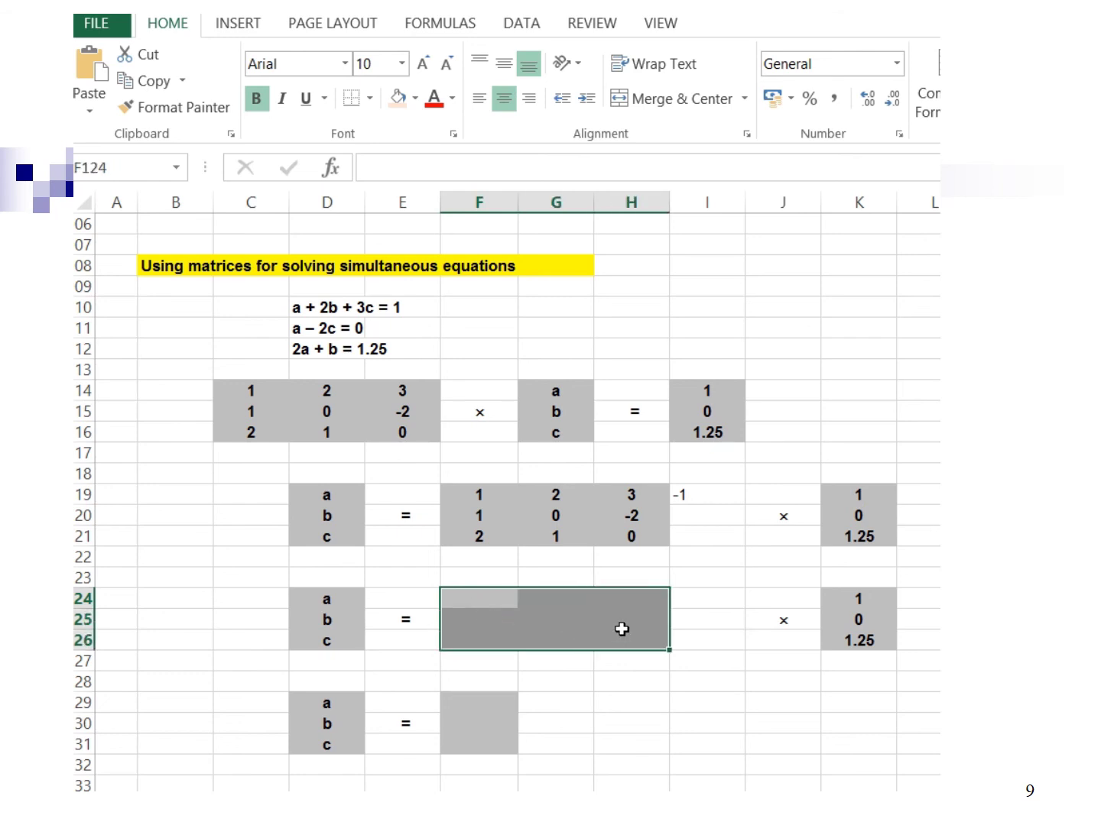
click(386, 172)
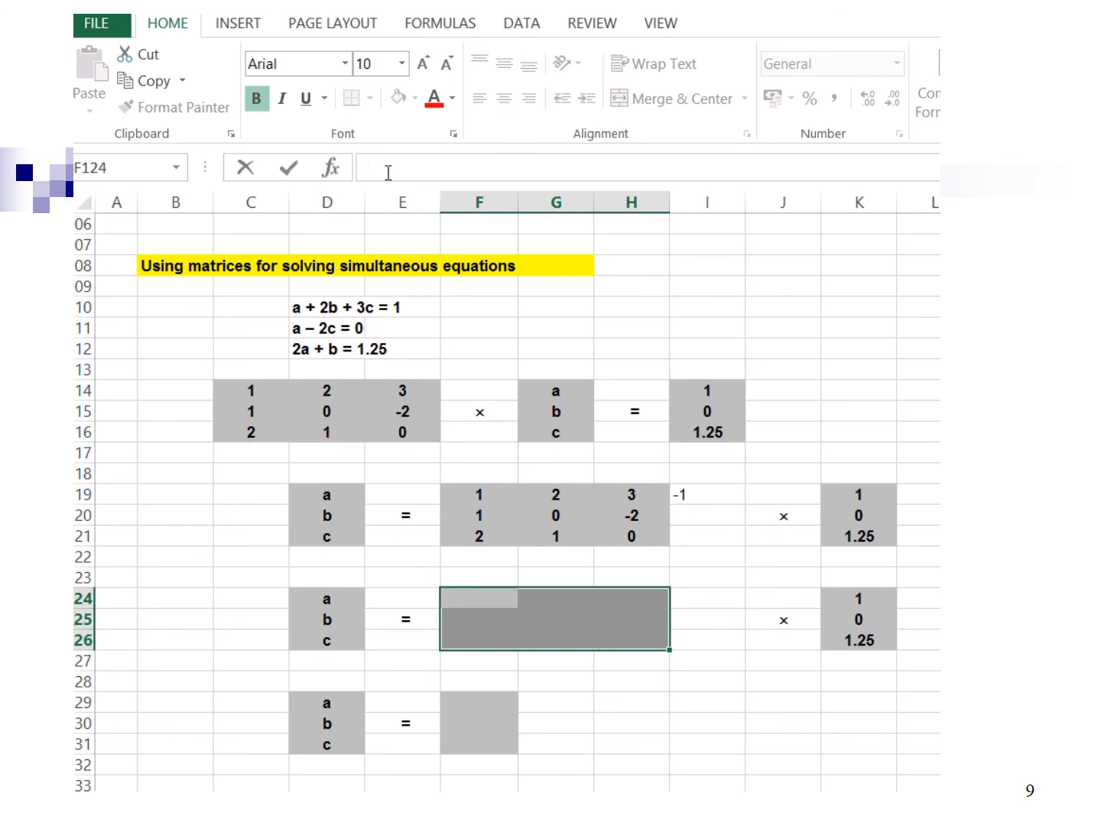
text(=M)
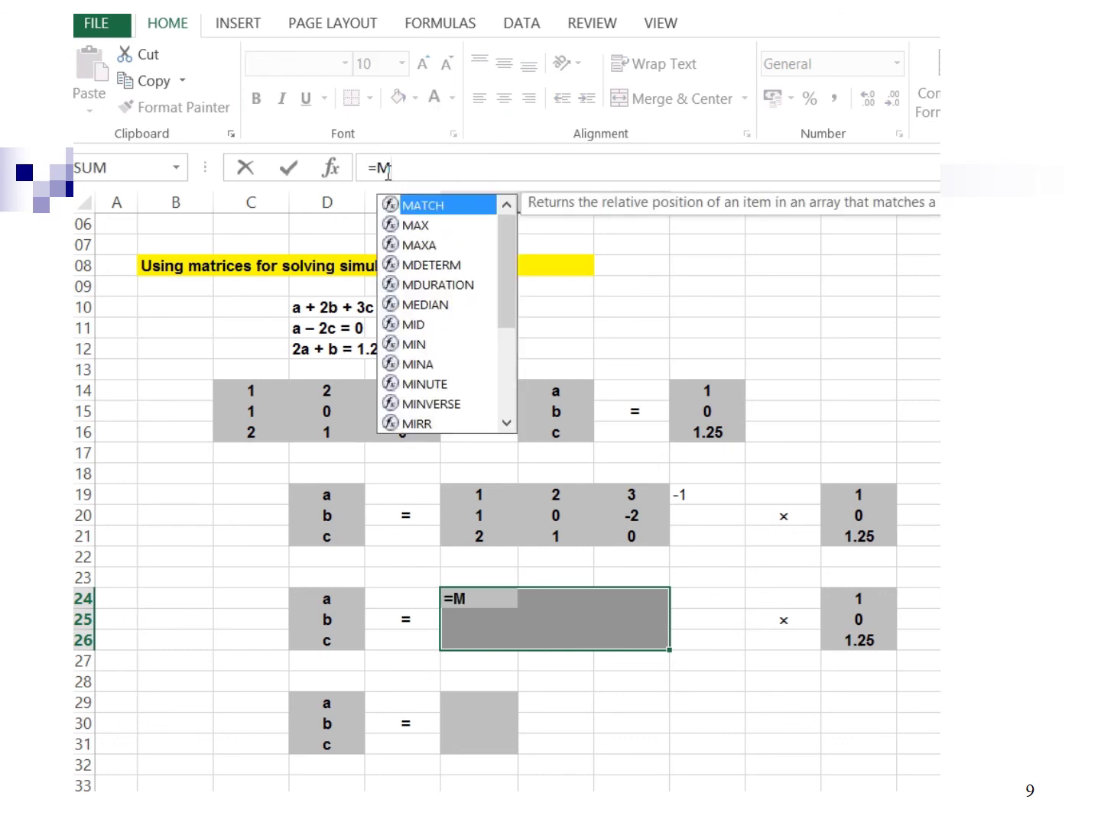
text(INVER)
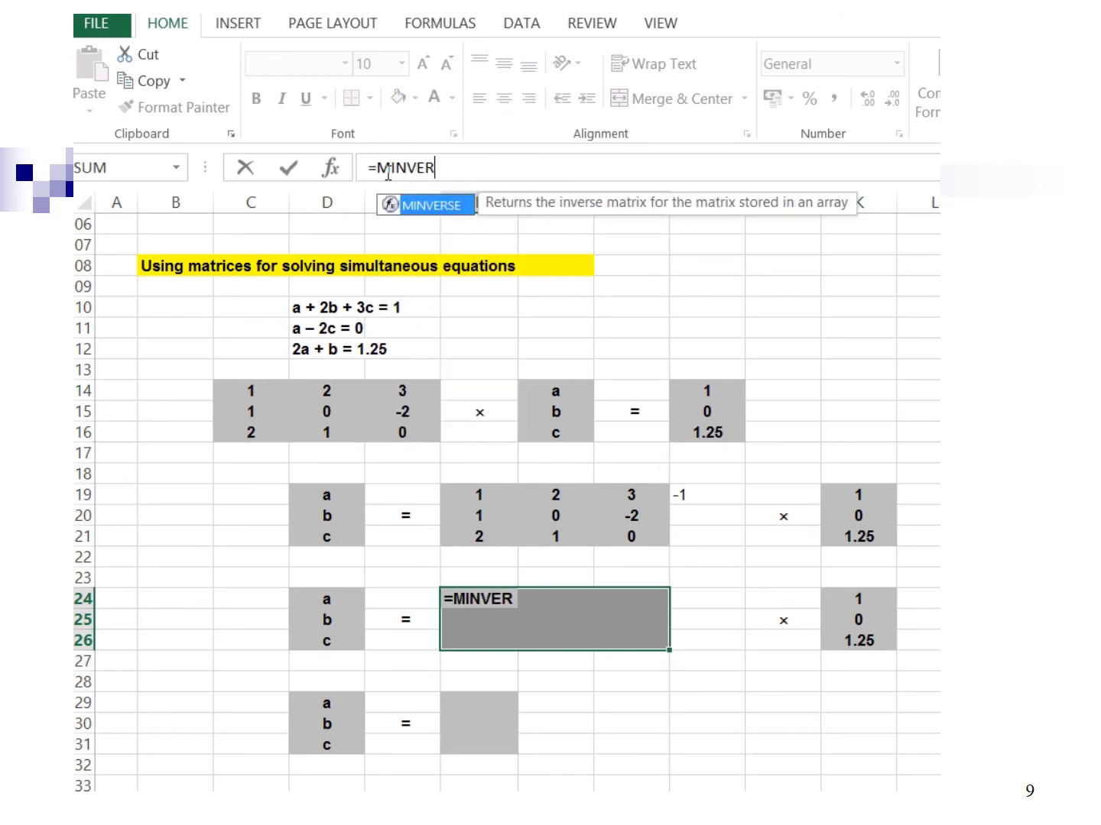
text(SE()
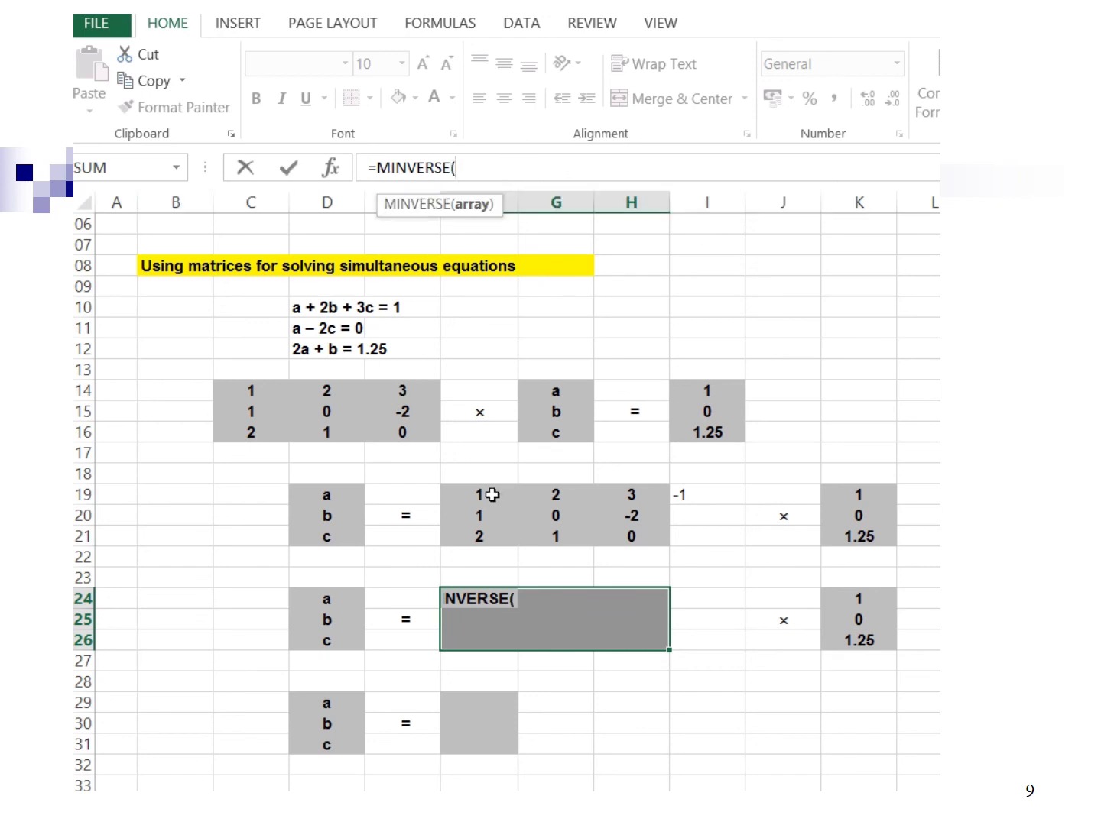
drag(482, 497, 607, 535)
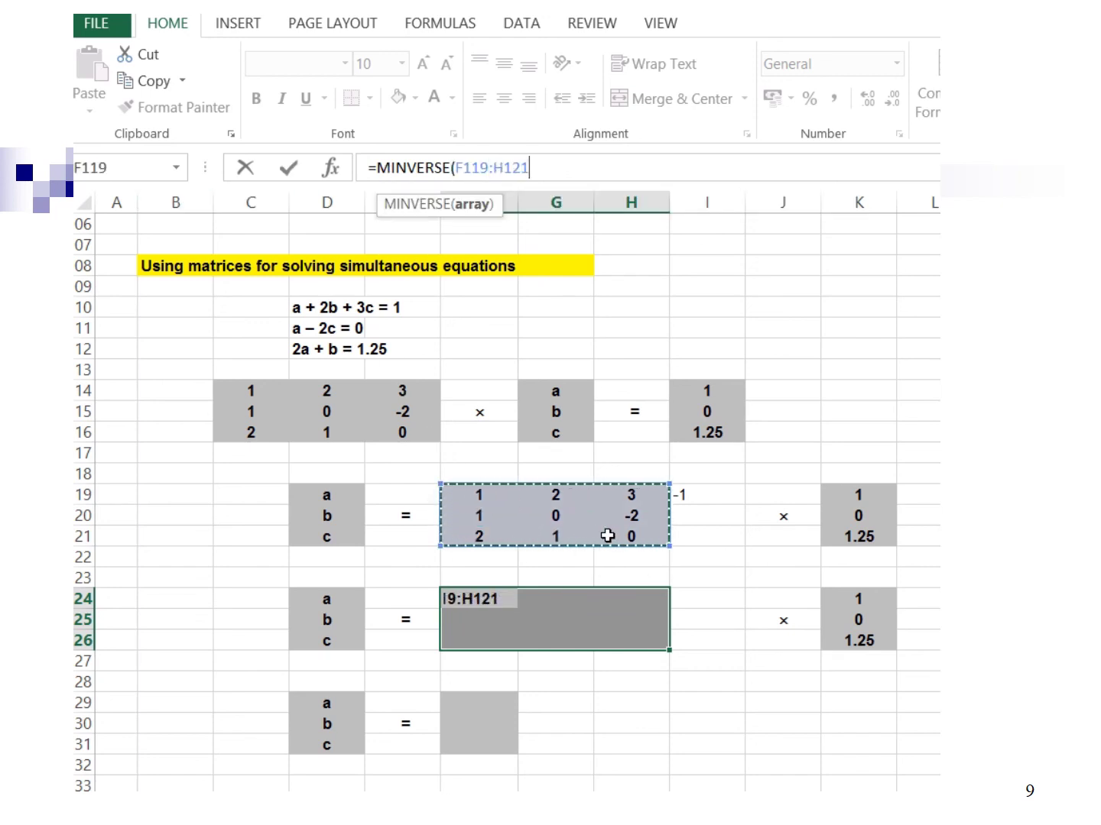
text())
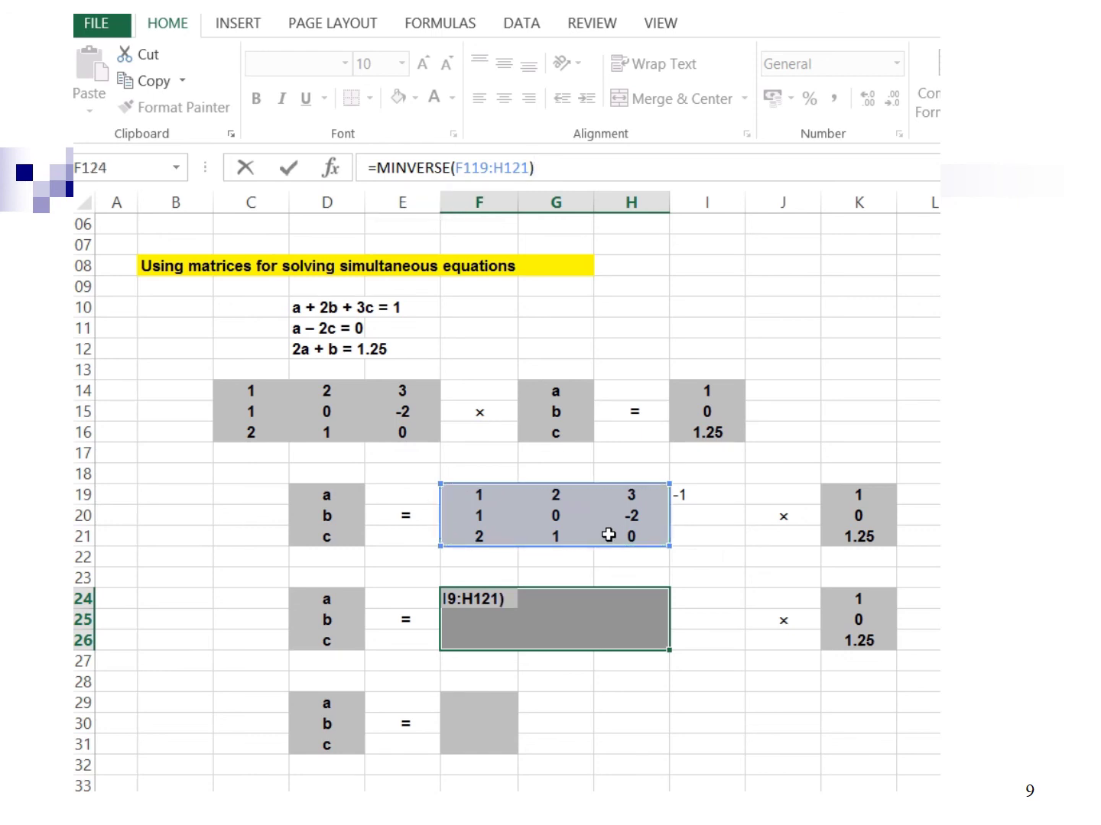
key(ctrl+shift+Return)
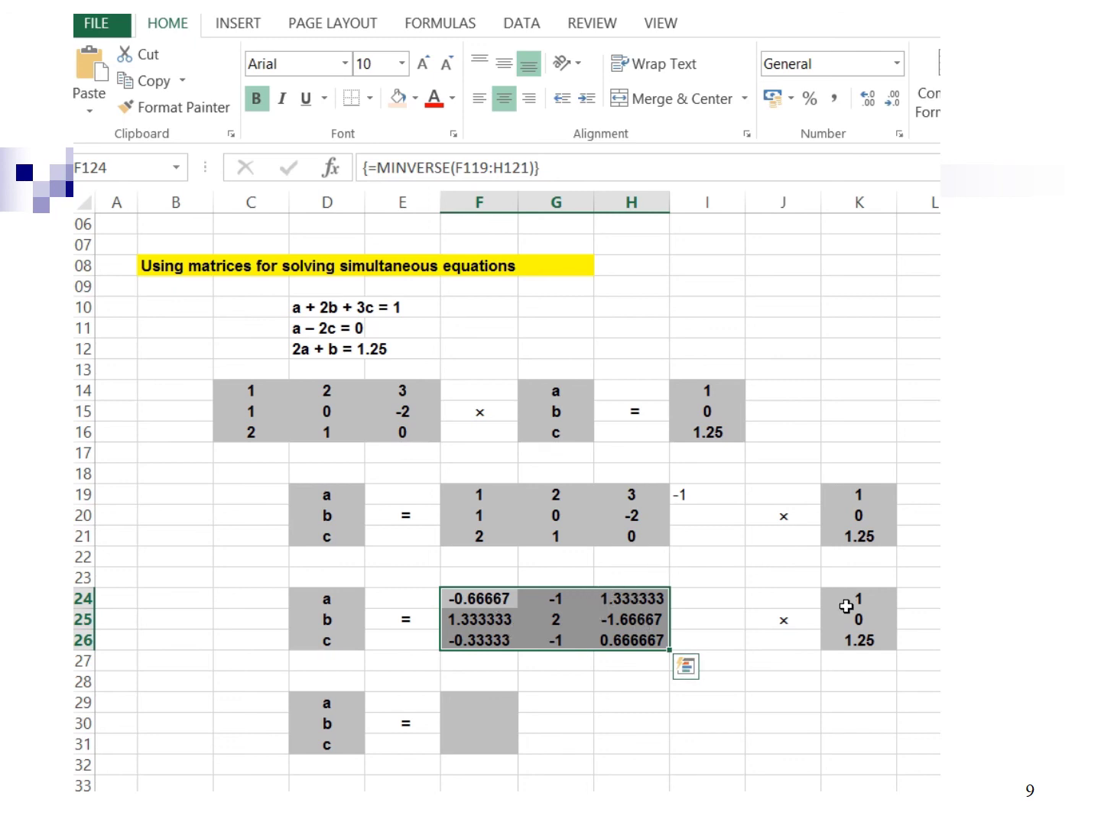
Solve for a, b and c by entering the array formula =MMULT(F124:H126,K124:K126) in F129:F131.
click(523, 702)
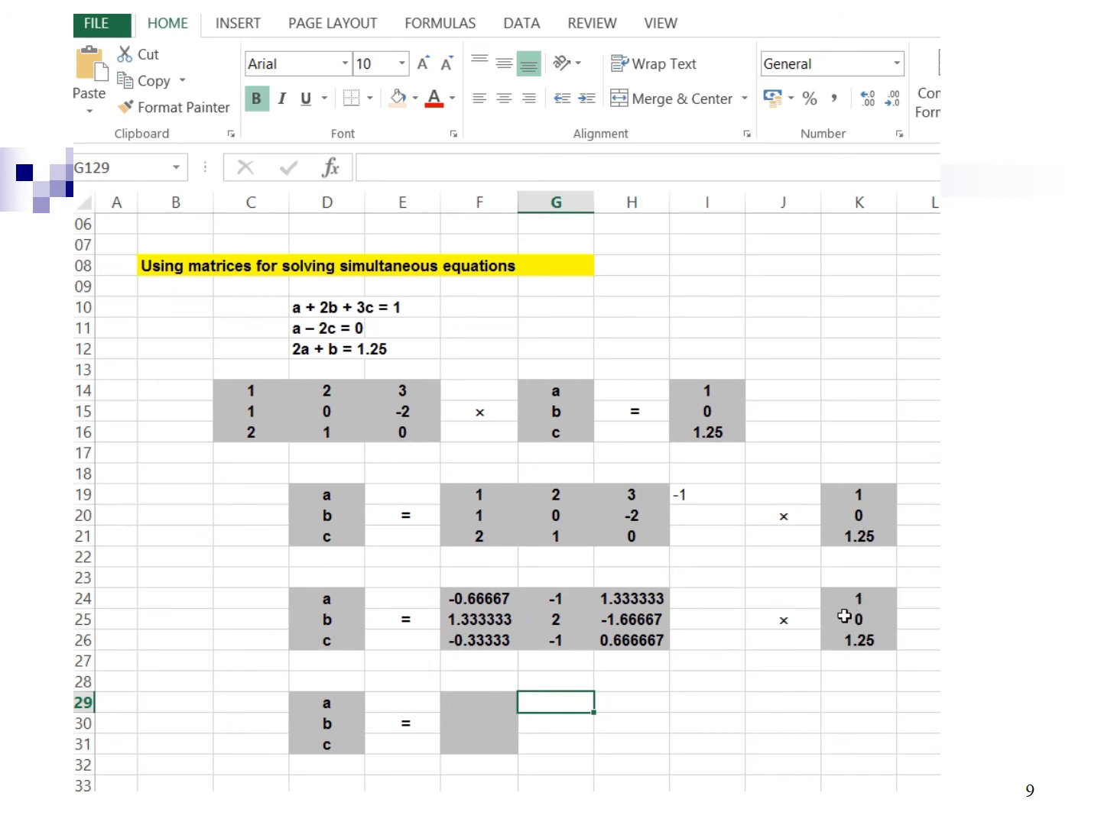
click(485, 699)
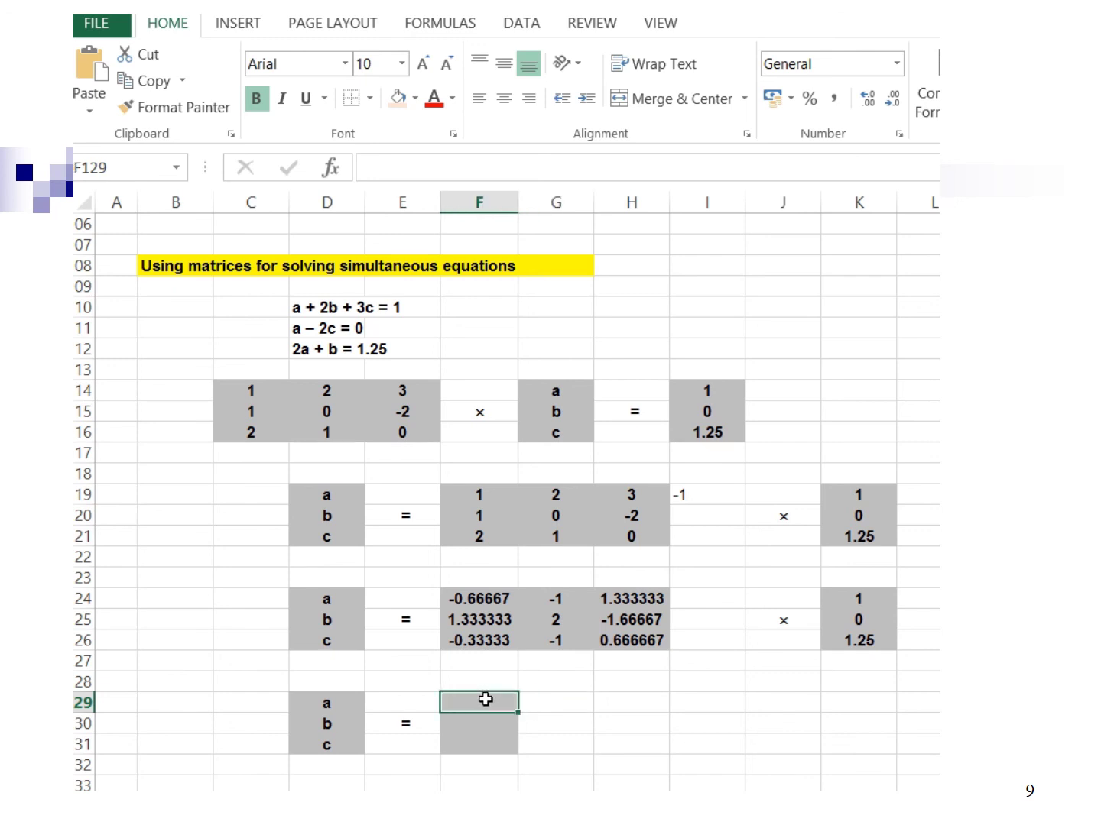
drag(485, 700, 486, 733)
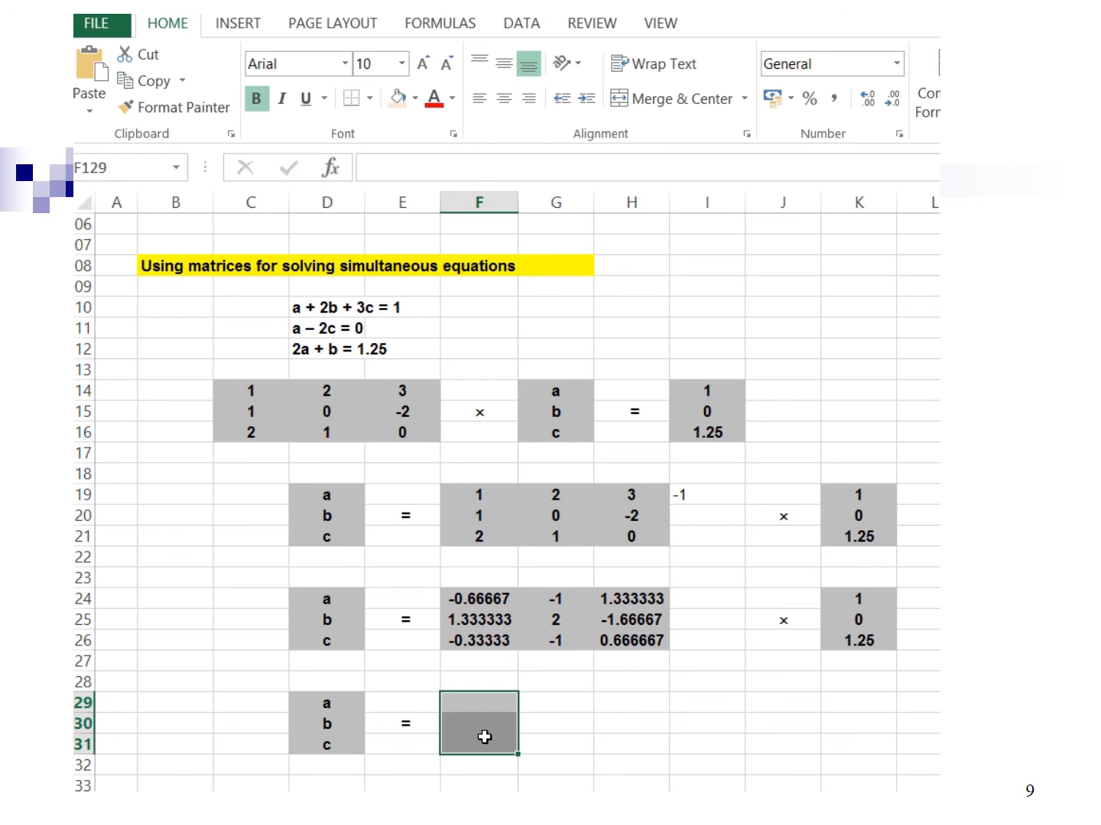
click(385, 169)
text(=)
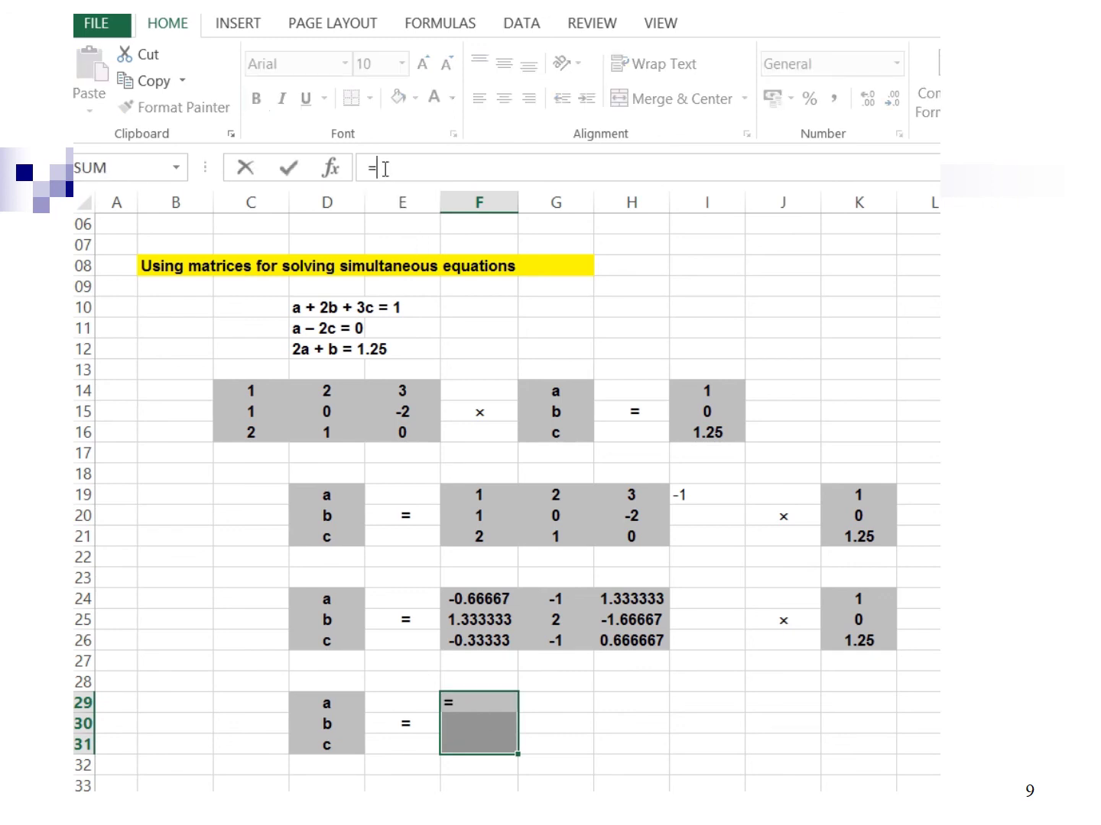
text(MMUL)
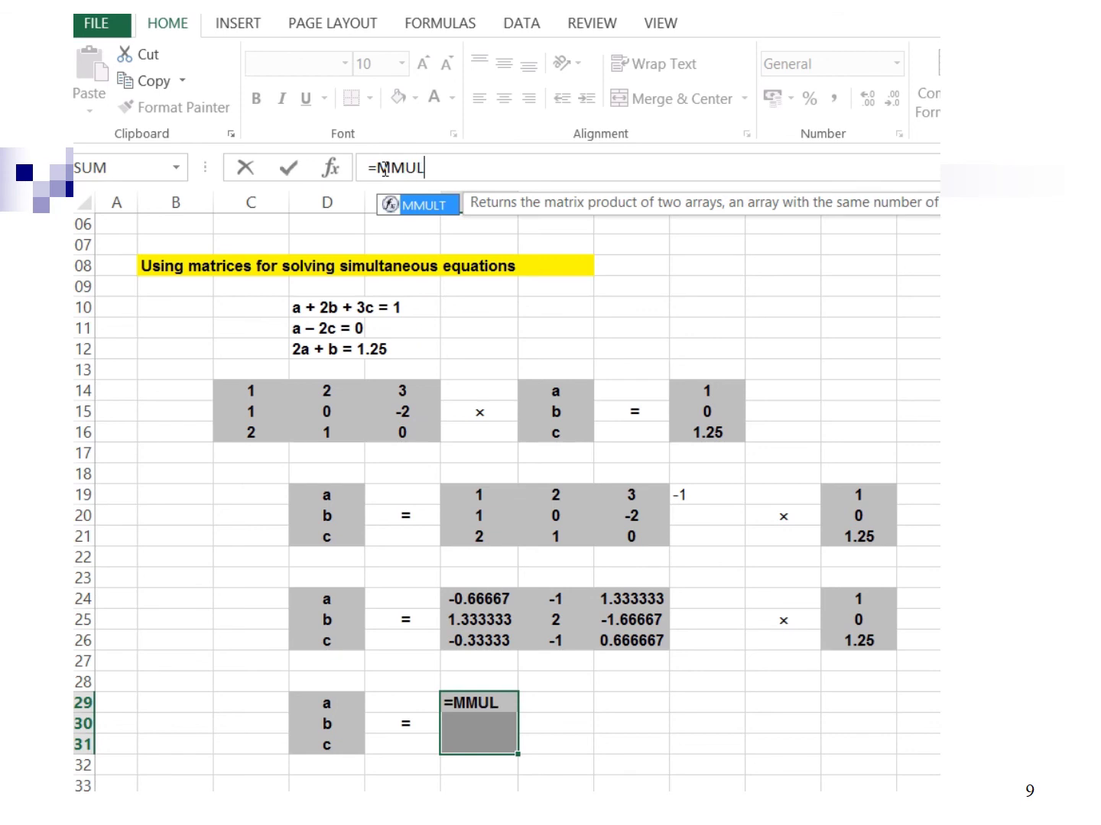
text(T()
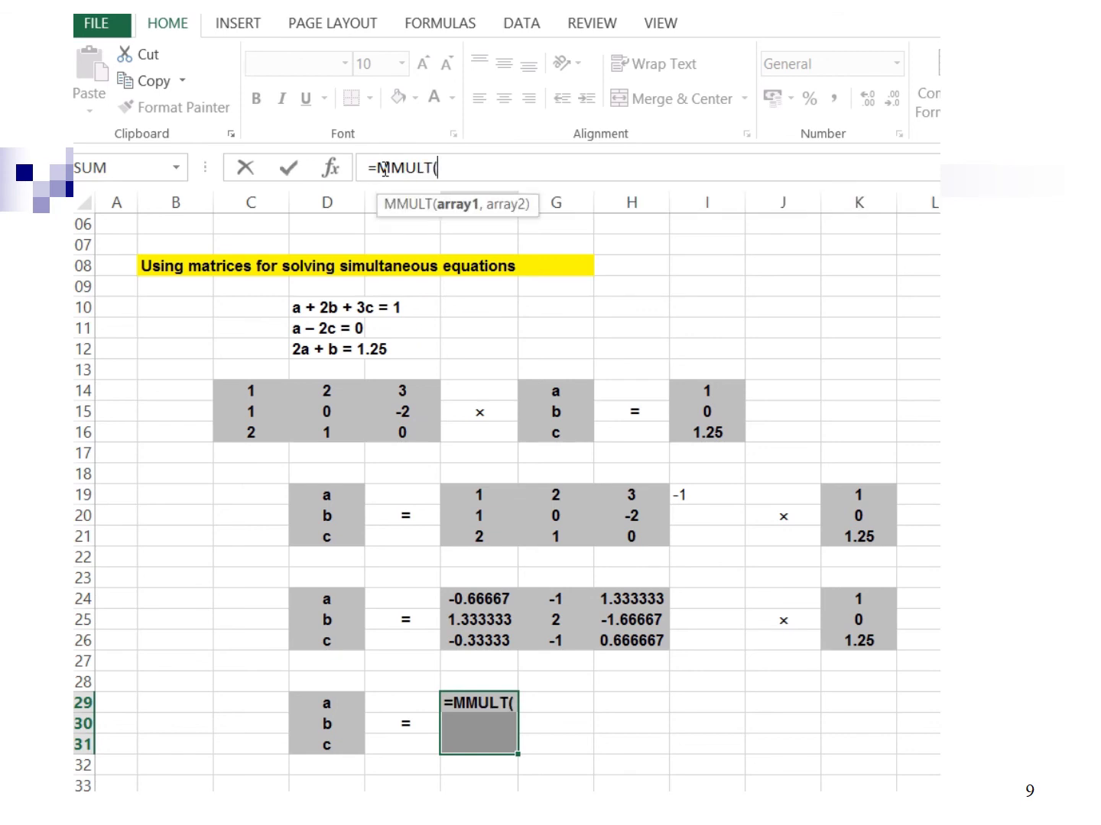
drag(492, 600, 636, 641)
text(,)
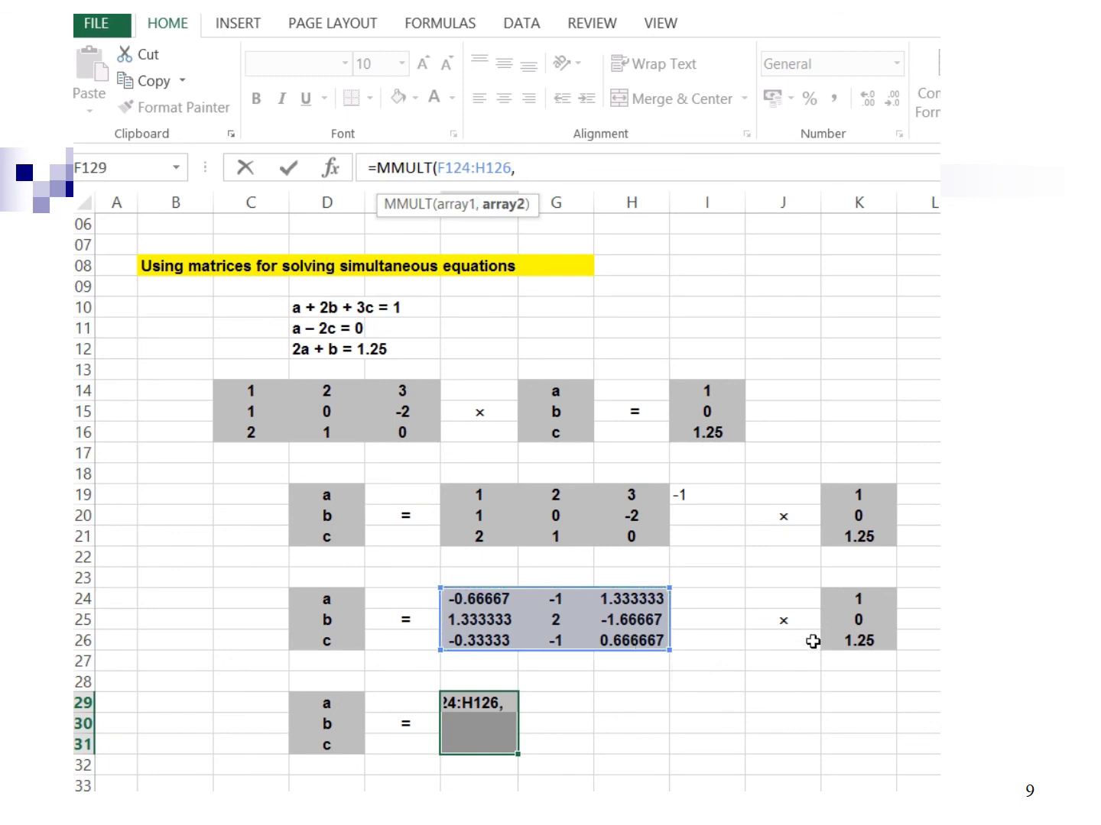
drag(871, 592, 869, 650)
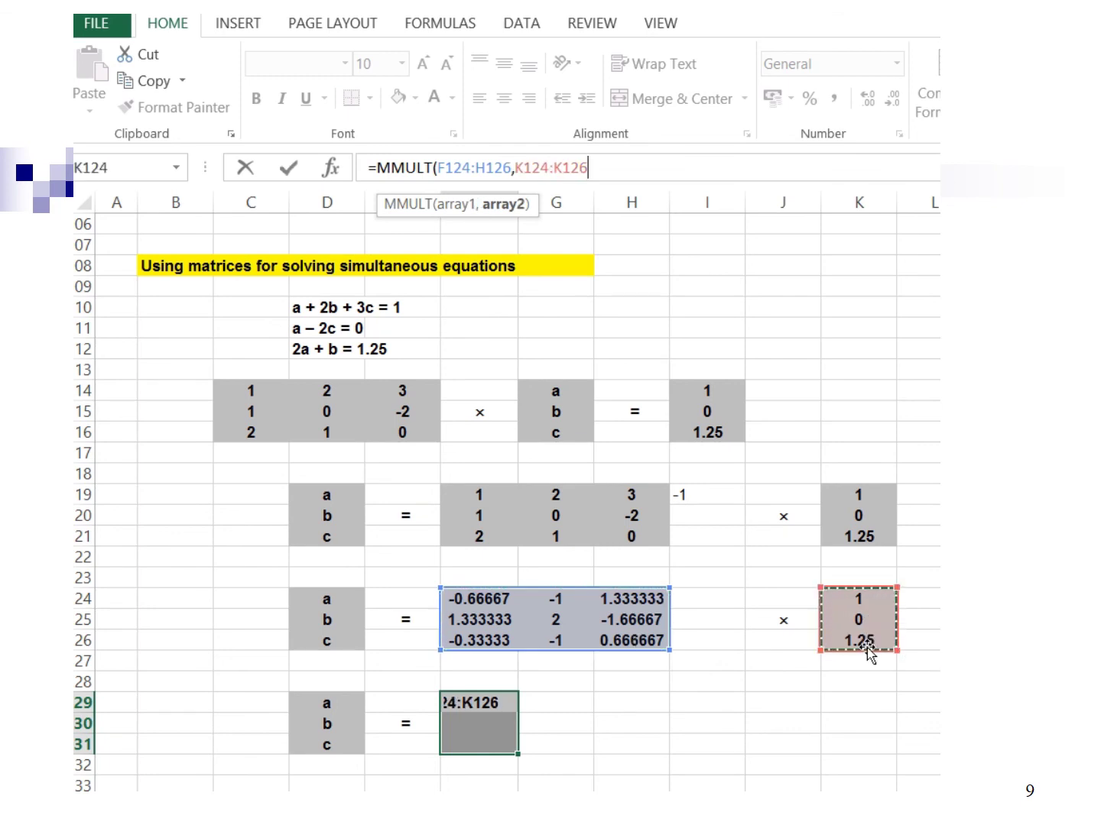
text())
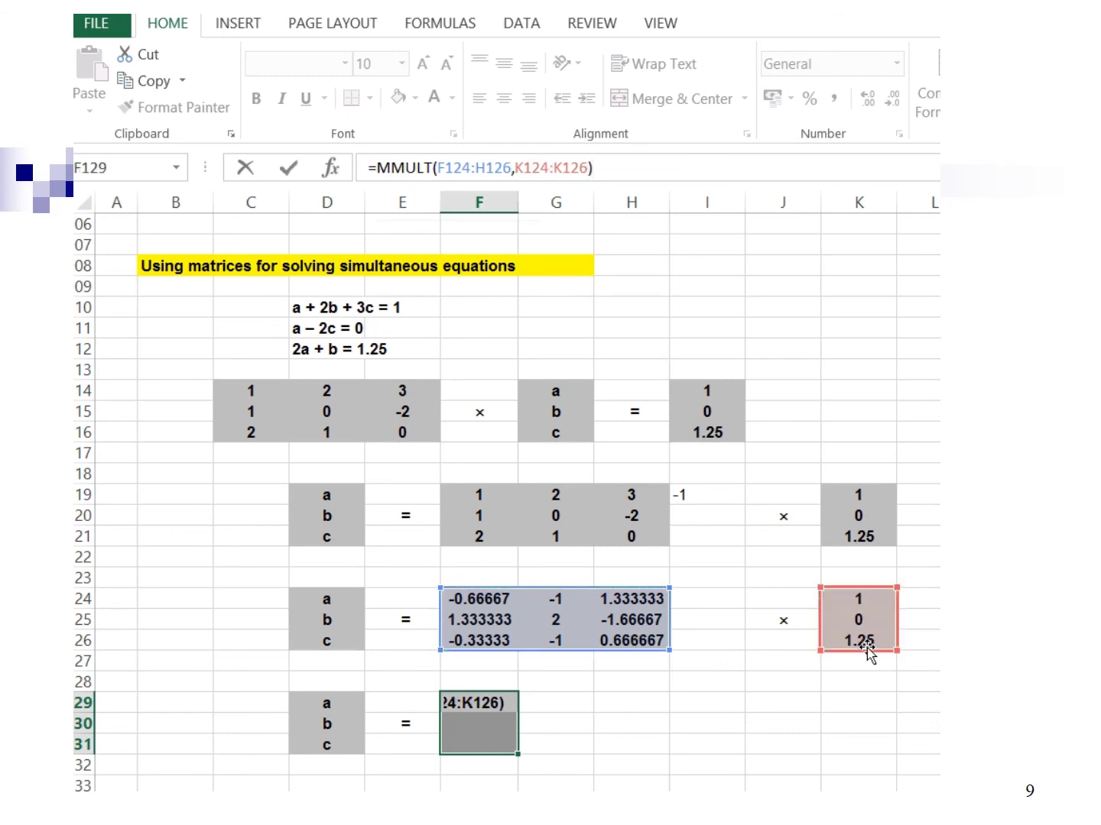
key(ctrl+shift+Return)
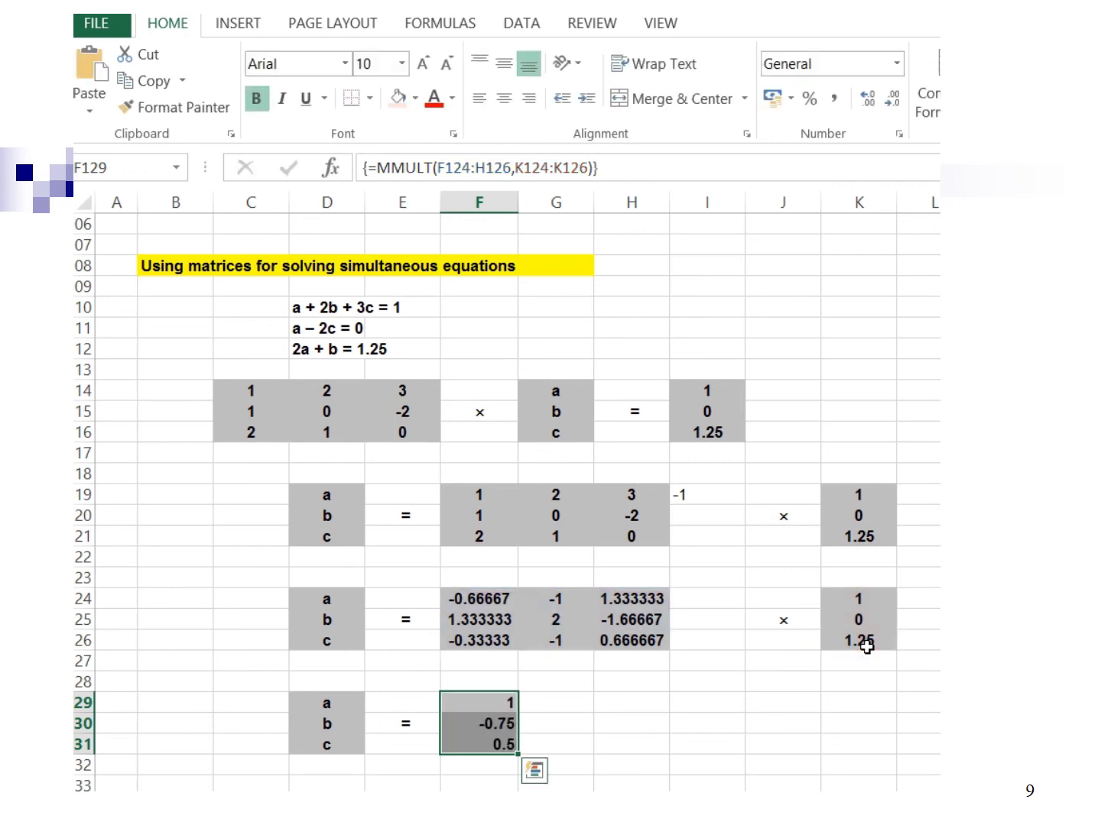